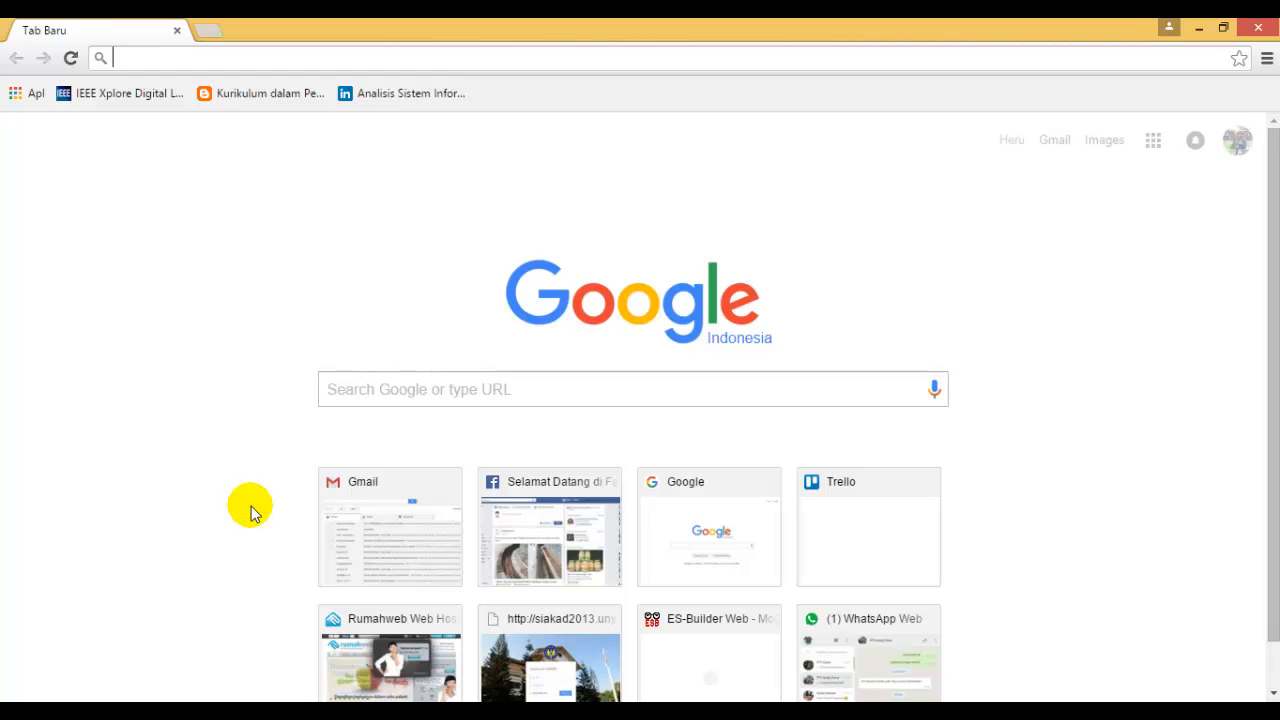
Open the site simlitabmas.dikti.go.id and close the advertising banner above its header.
text(si)
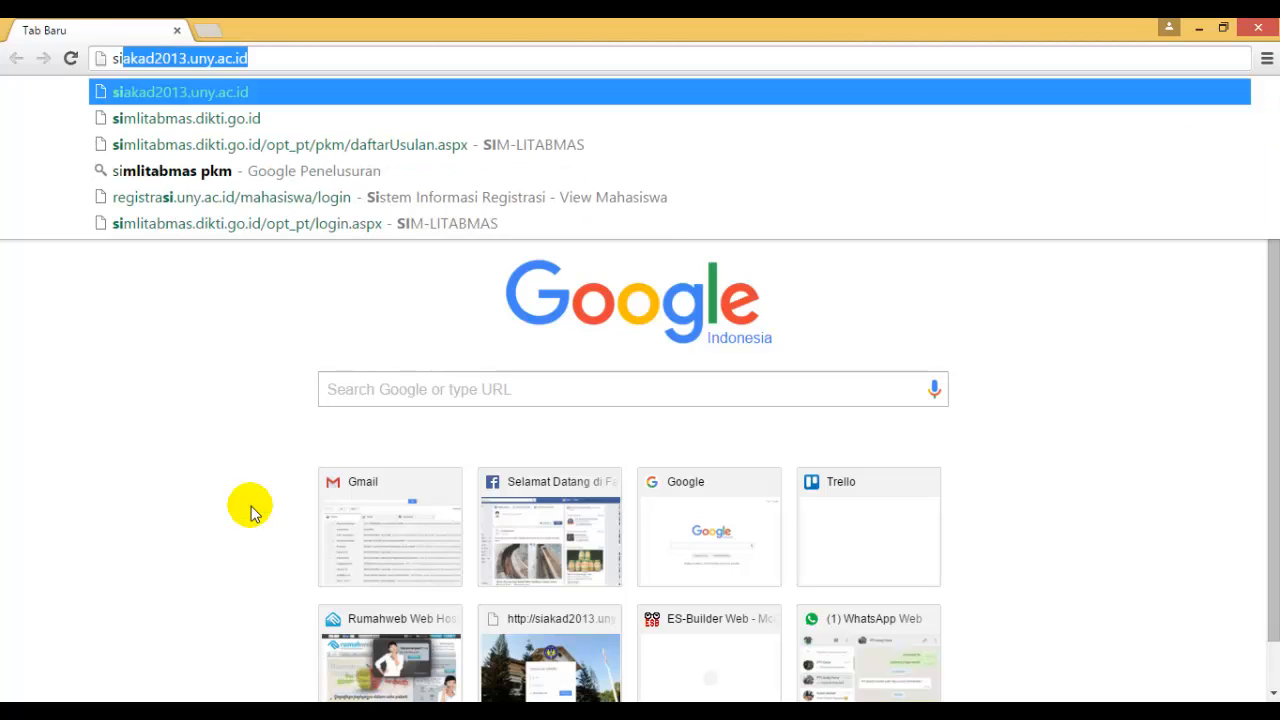
text(m)
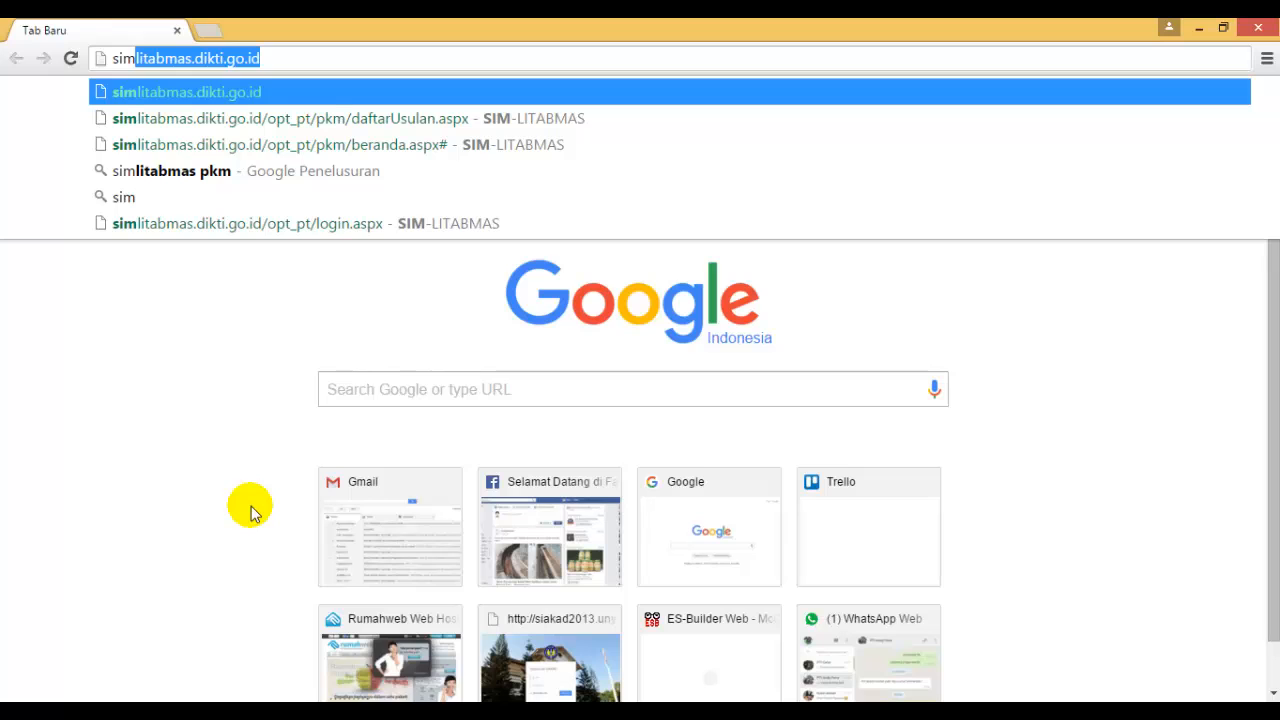
key(Return)
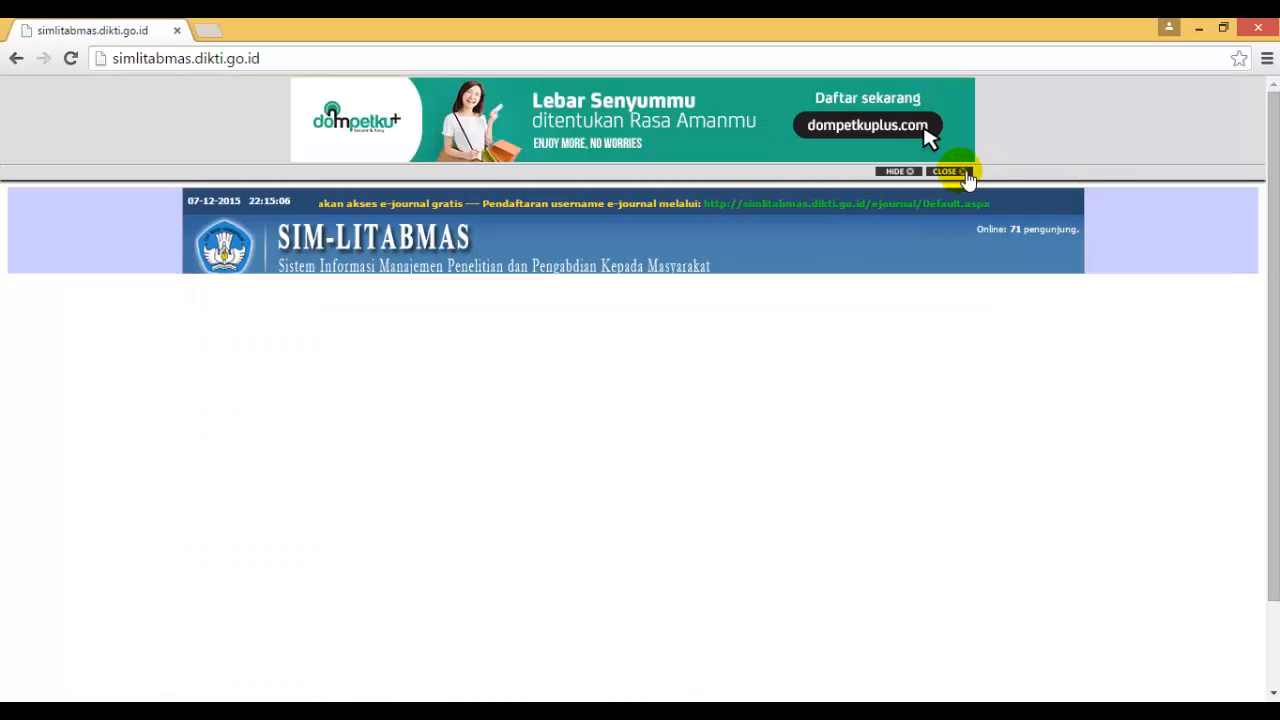
click(950, 171)
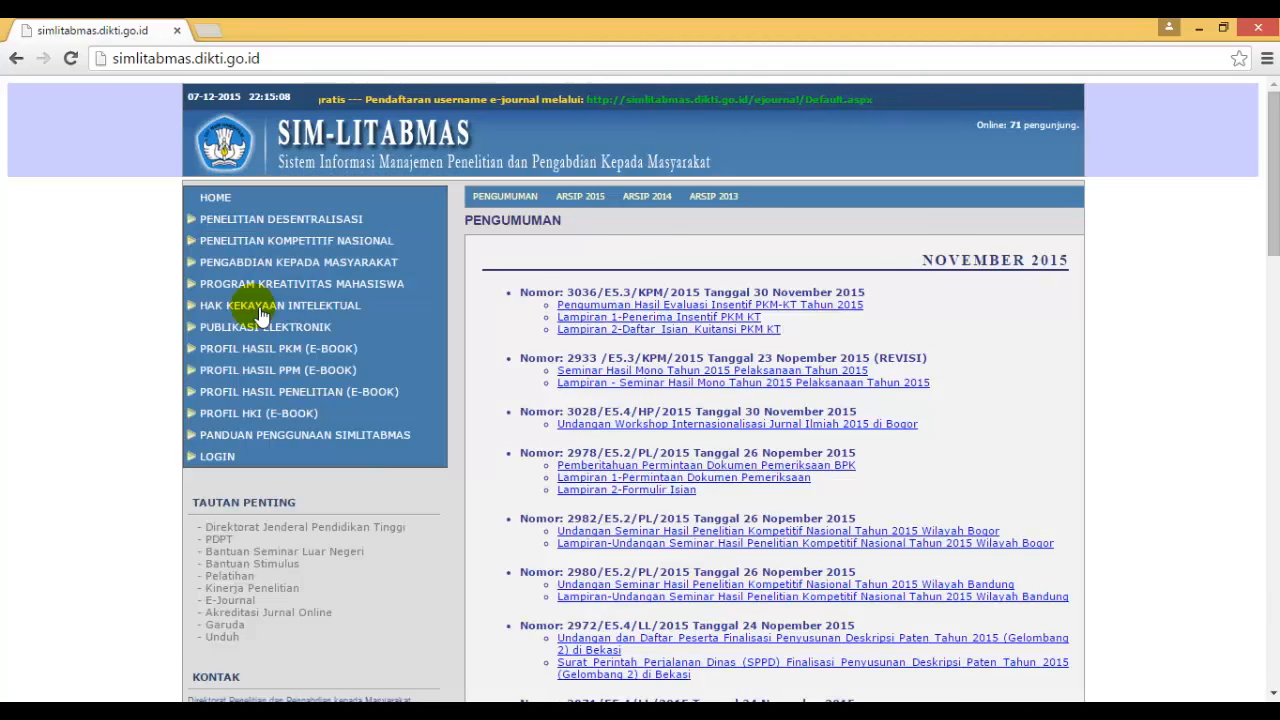
Open the Operator Perguruan Tinggi login page of SIM-LITABMAS.
scroll(255, 335, down, 1)
click(243, 363)
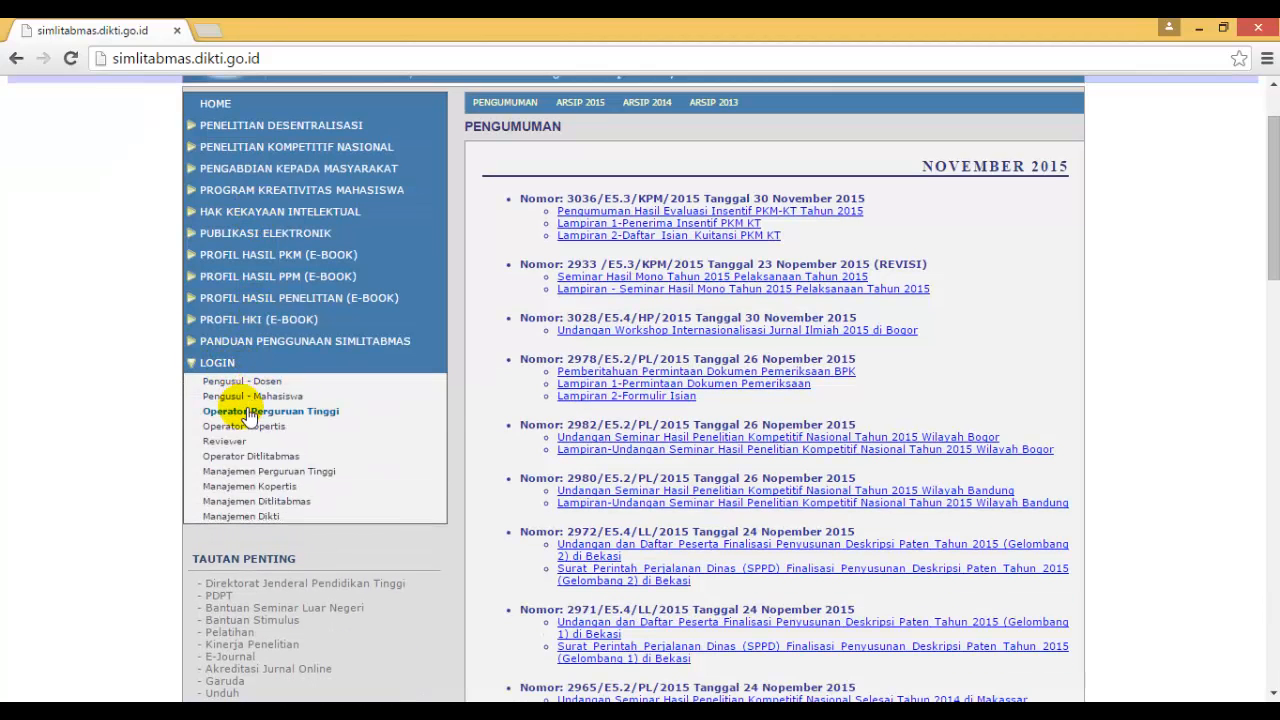
click(249, 414)
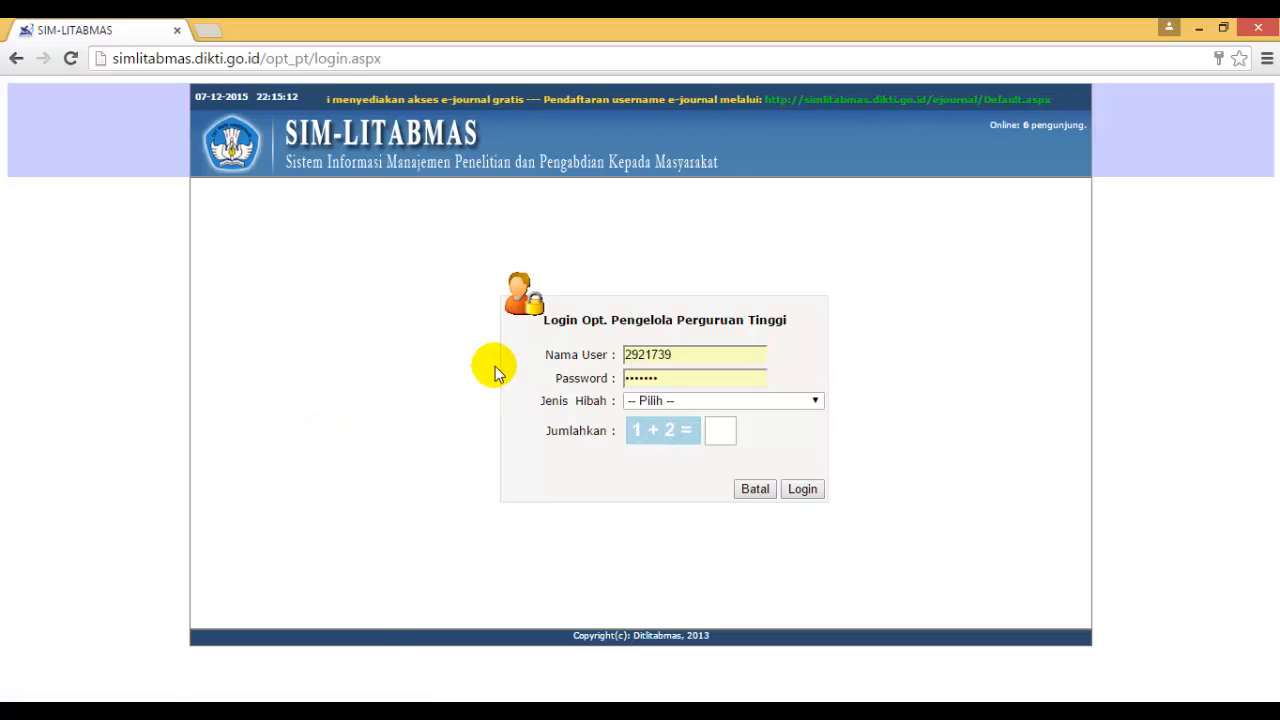
Log in with the prefilled credentials, choosing Program Kreativitas Mahasiswa as Jenis Hibah and answering the addition check.
click(701, 362)
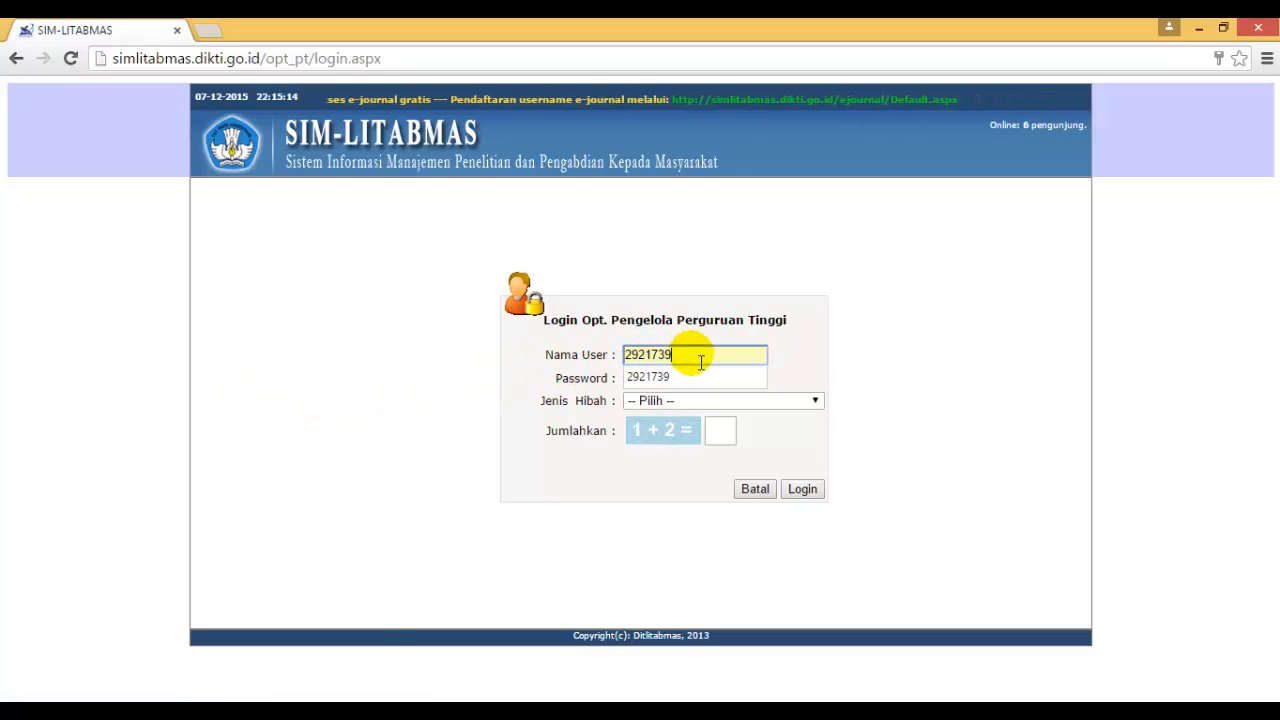
click(750, 374)
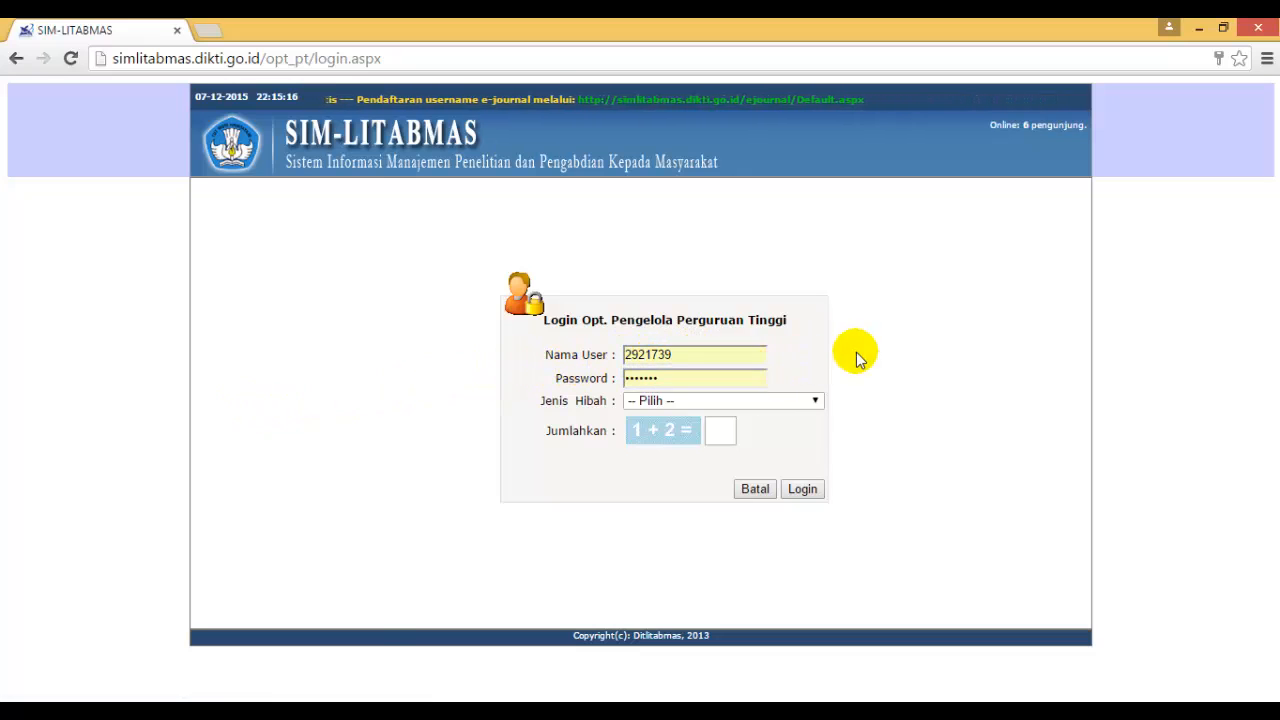
click(813, 401)
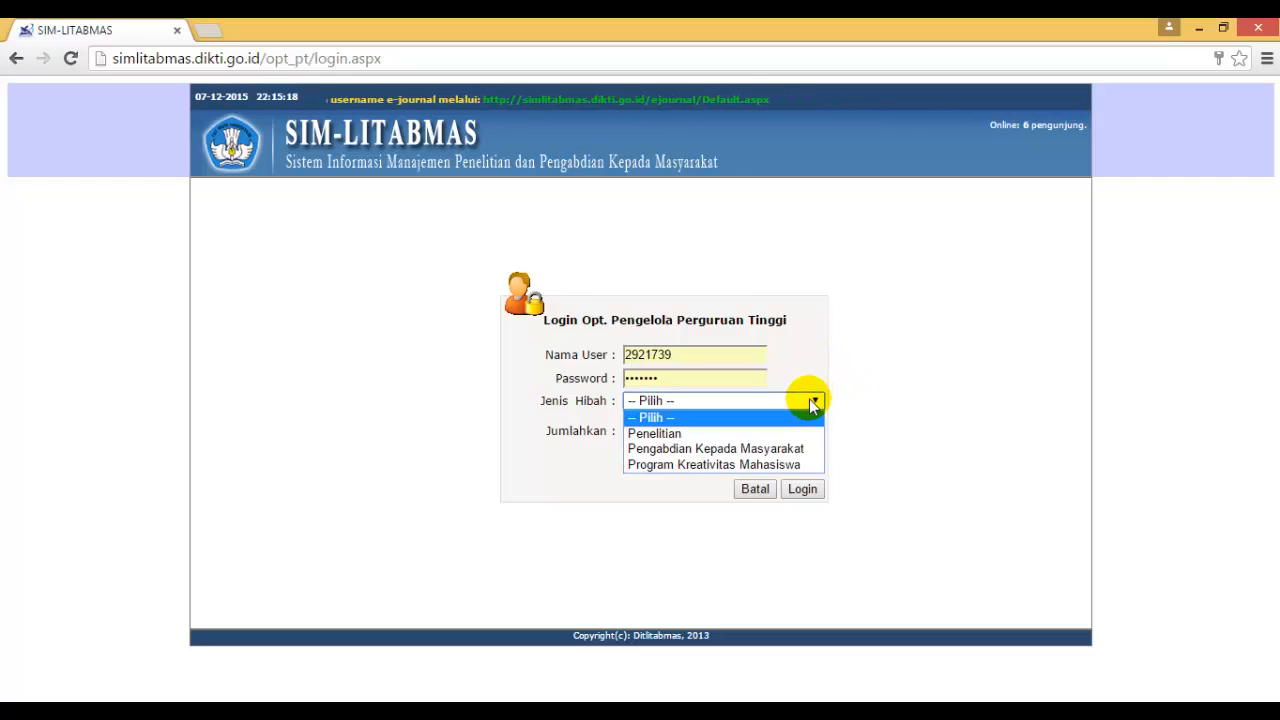
click(774, 464)
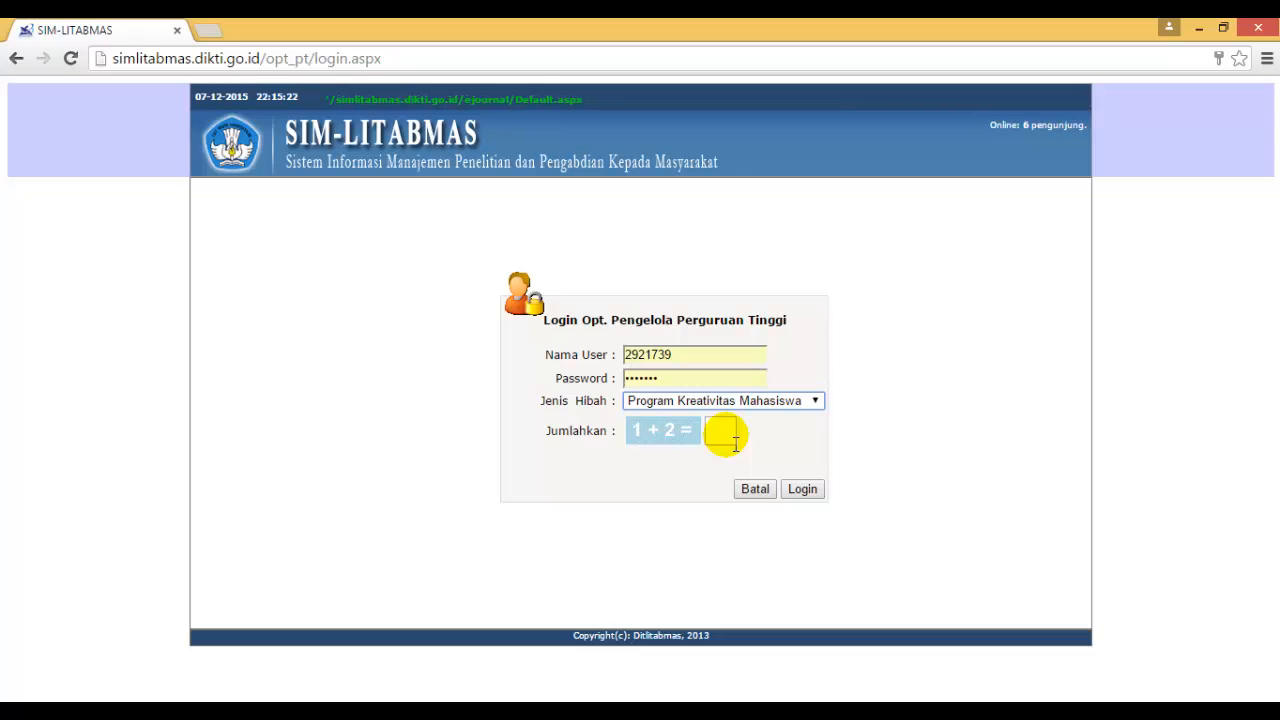
click(735, 443)
text(3)
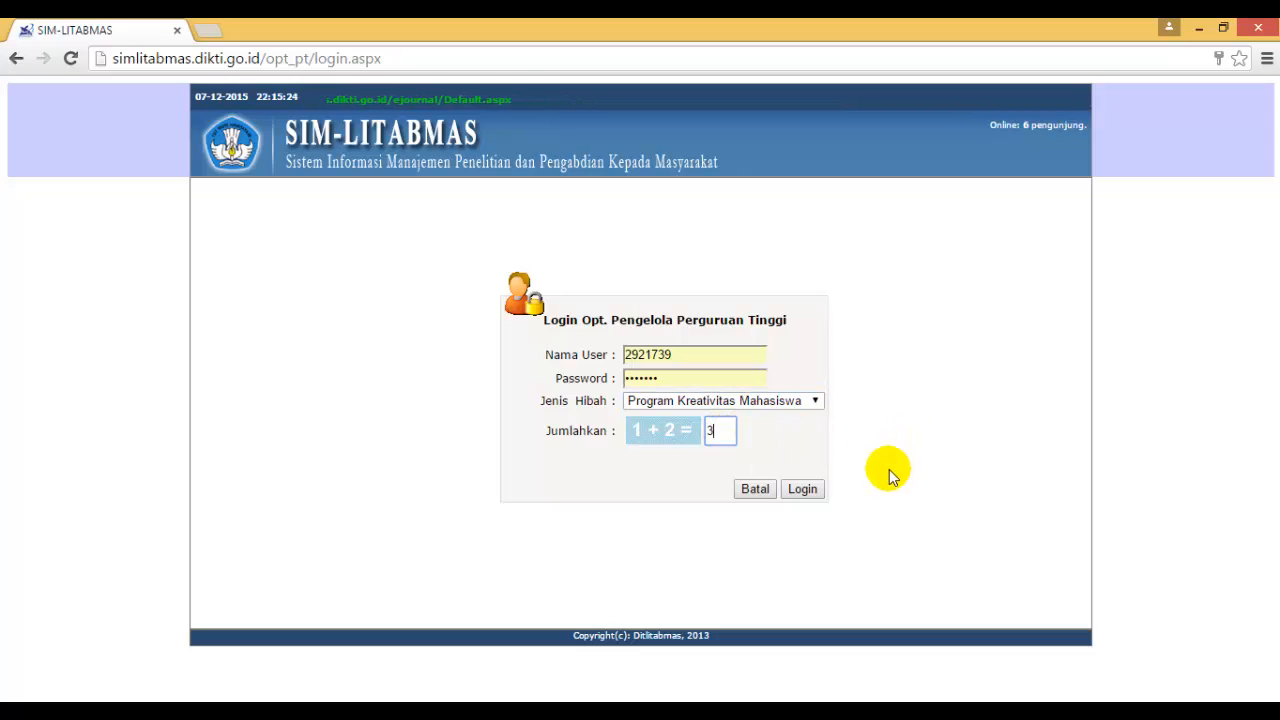
click(802, 494)
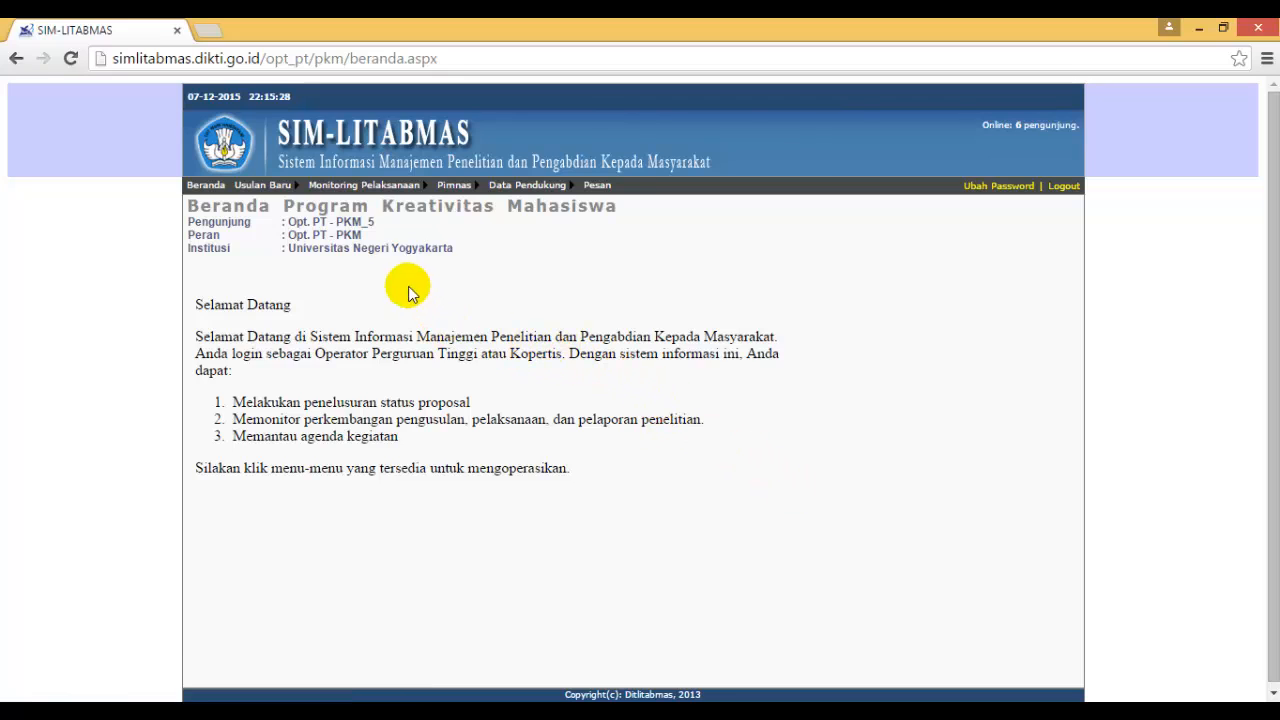
Open the Daftar Usulan list of new proposals and show Semua Skim, Semua Angkatan and Semua rows.
mouse_move(262, 186)
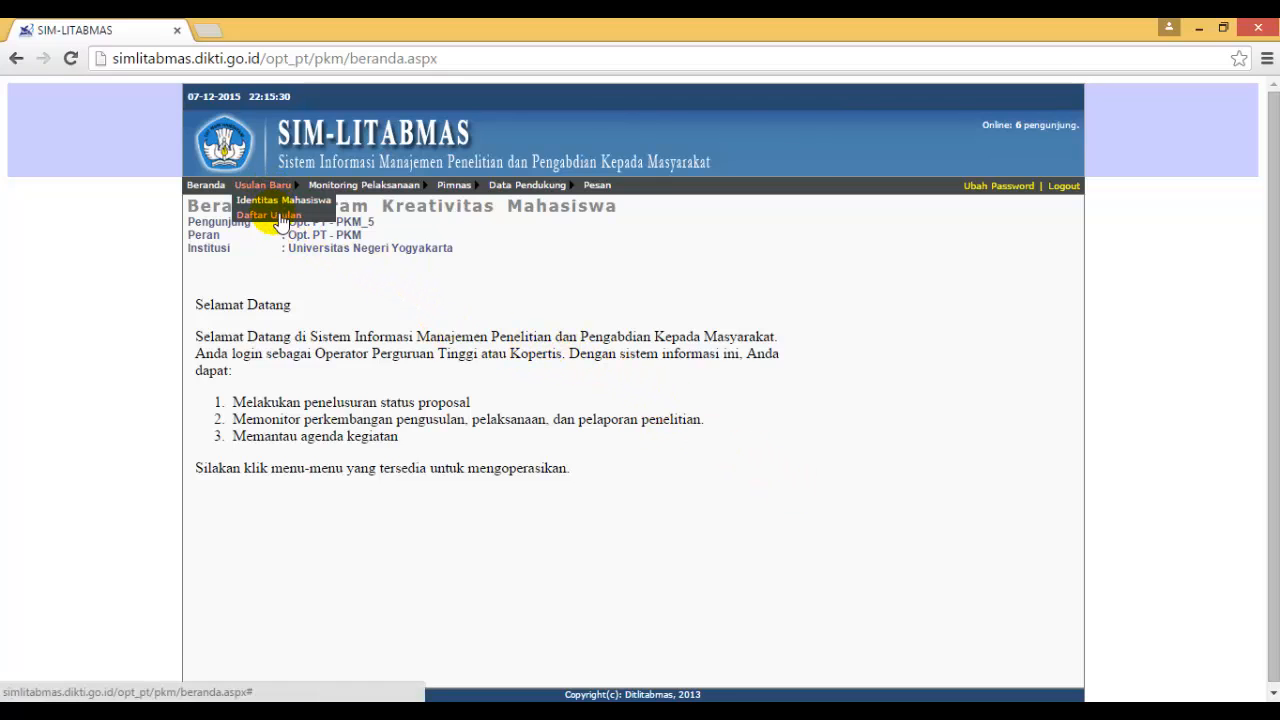
click(278, 216)
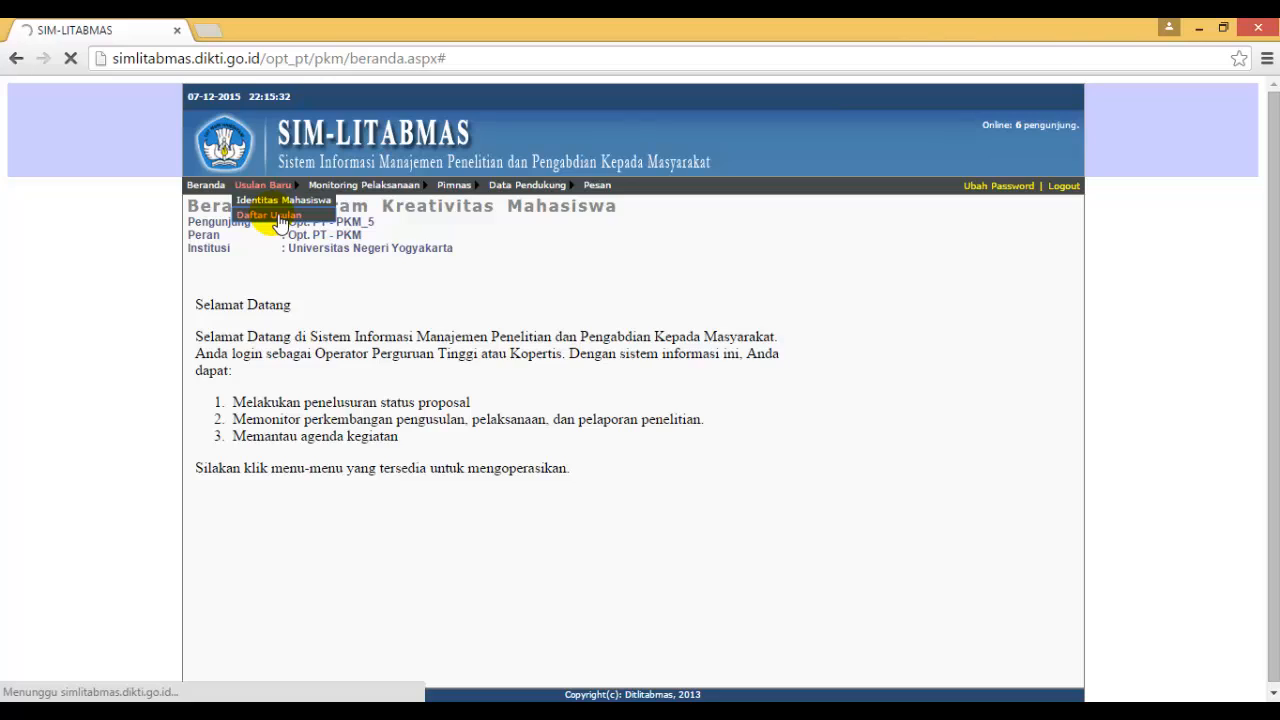
click(400, 283)
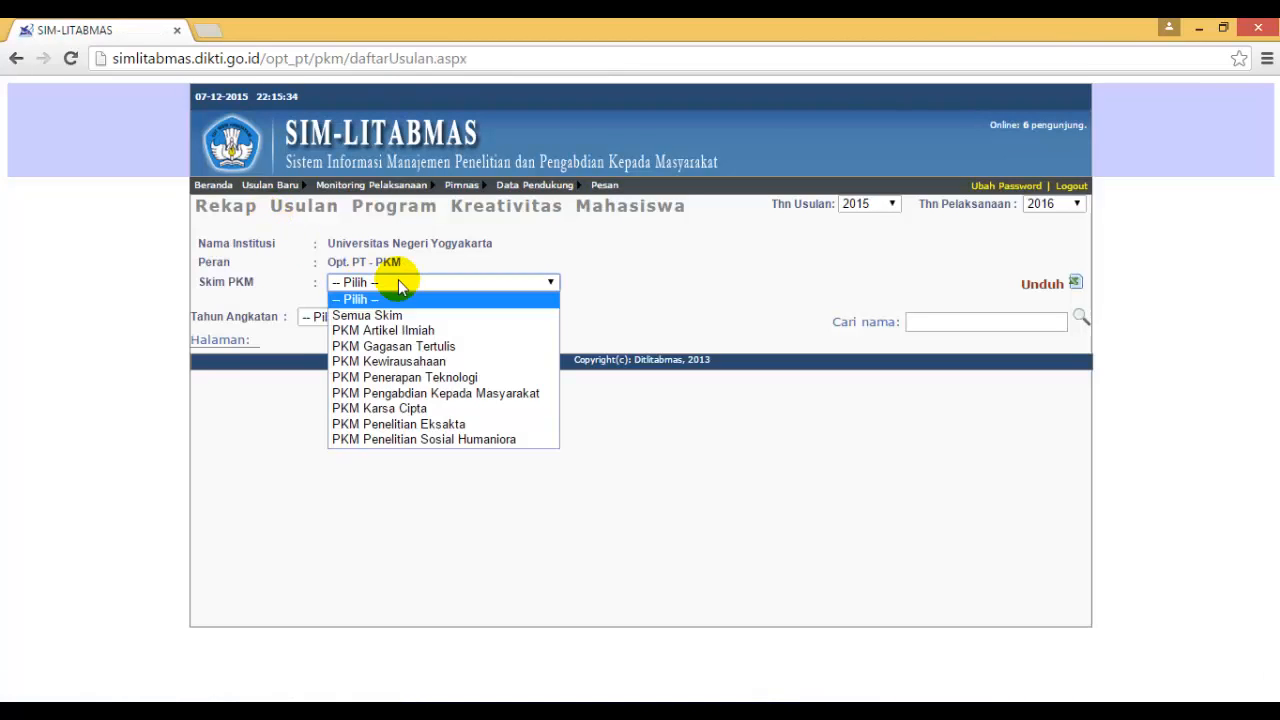
click(398, 315)
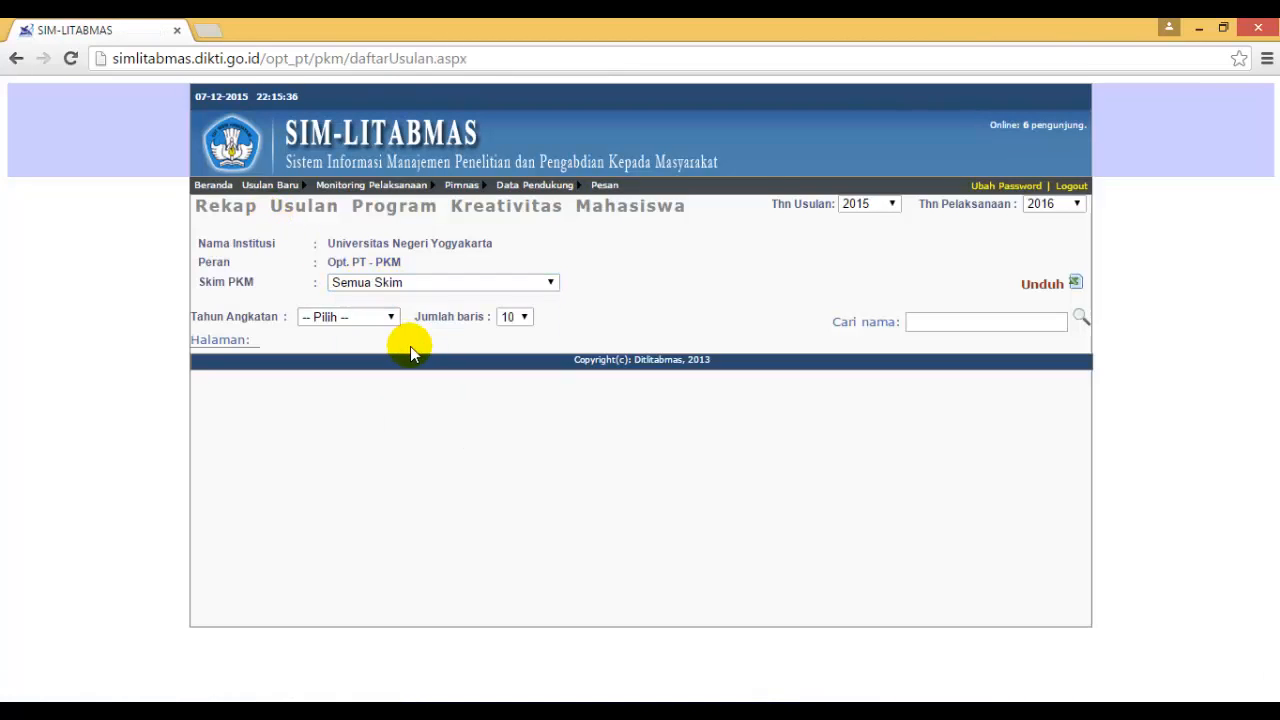
click(370, 318)
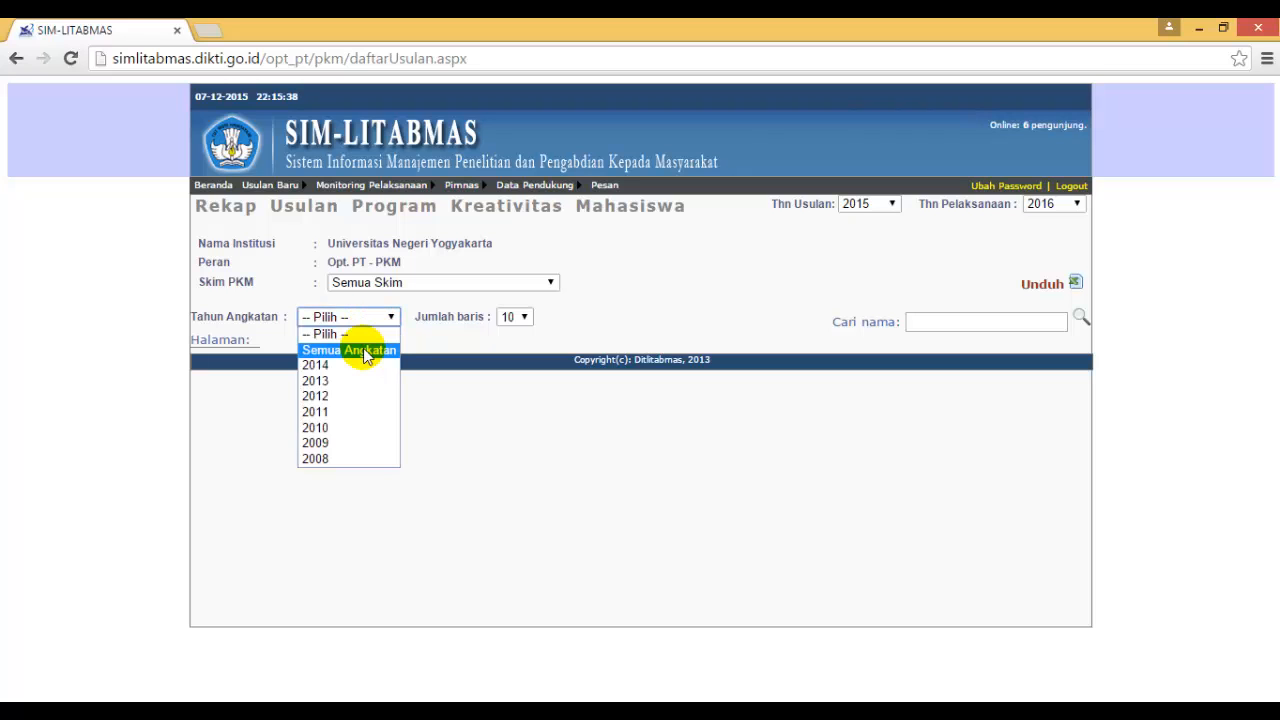
click(364, 351)
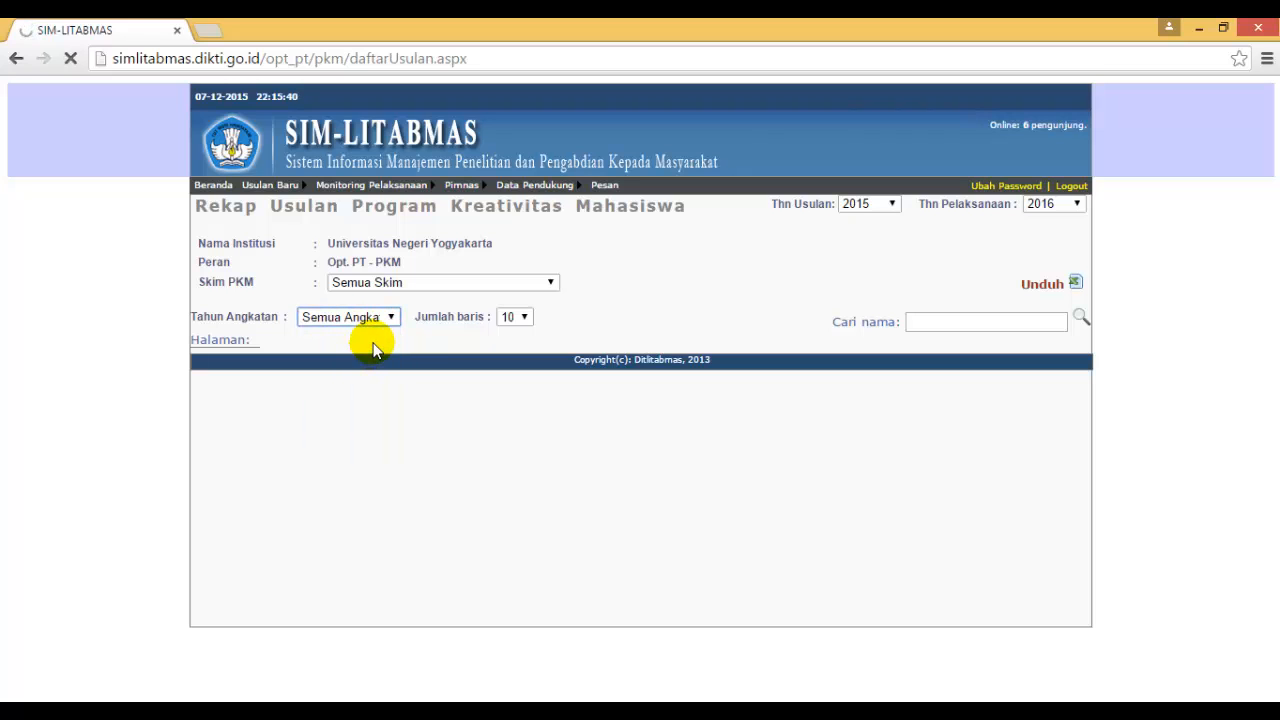
click(508, 316)
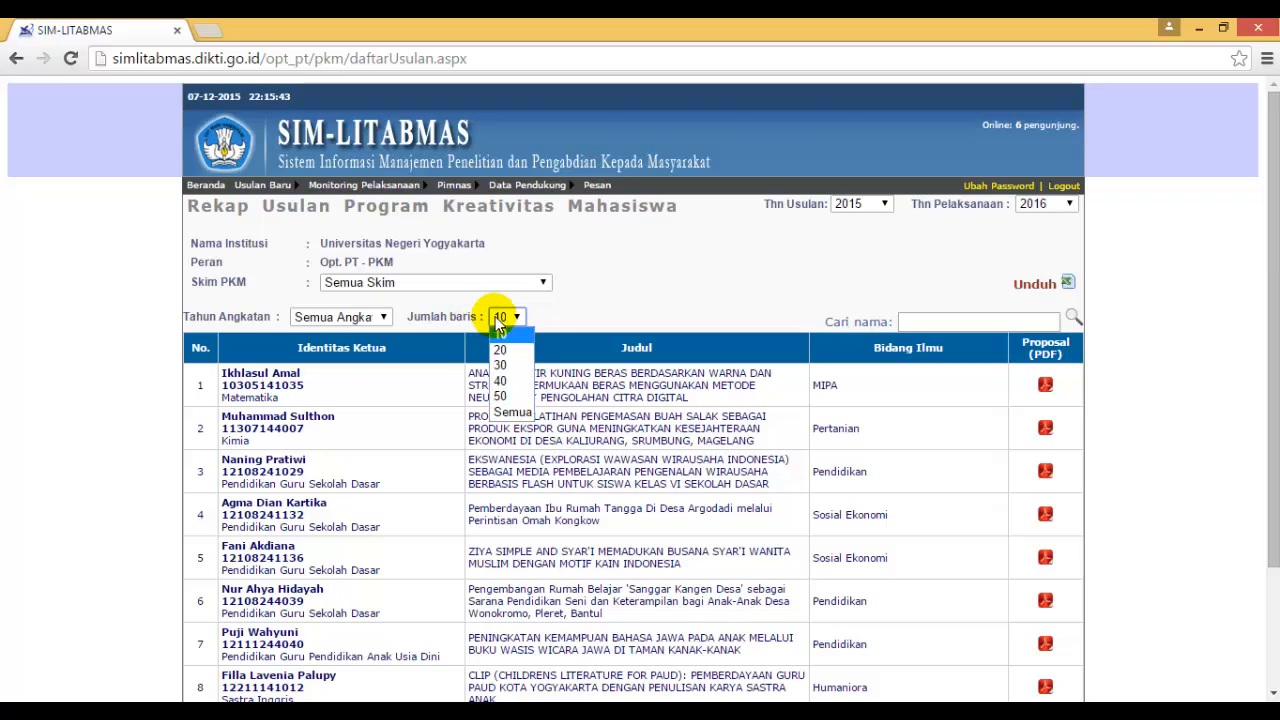
click(503, 414)
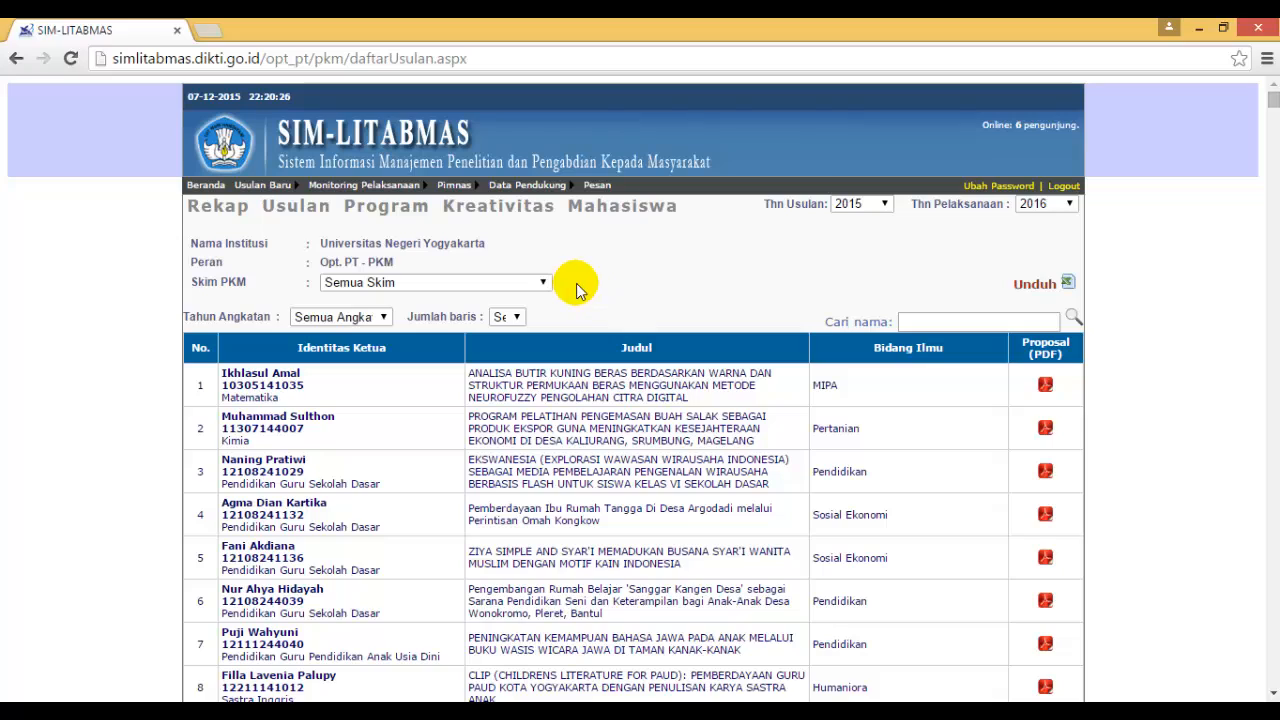
Download the proposal list as a spreadsheet, open it in Excel and enable editing.
click(1049, 286)
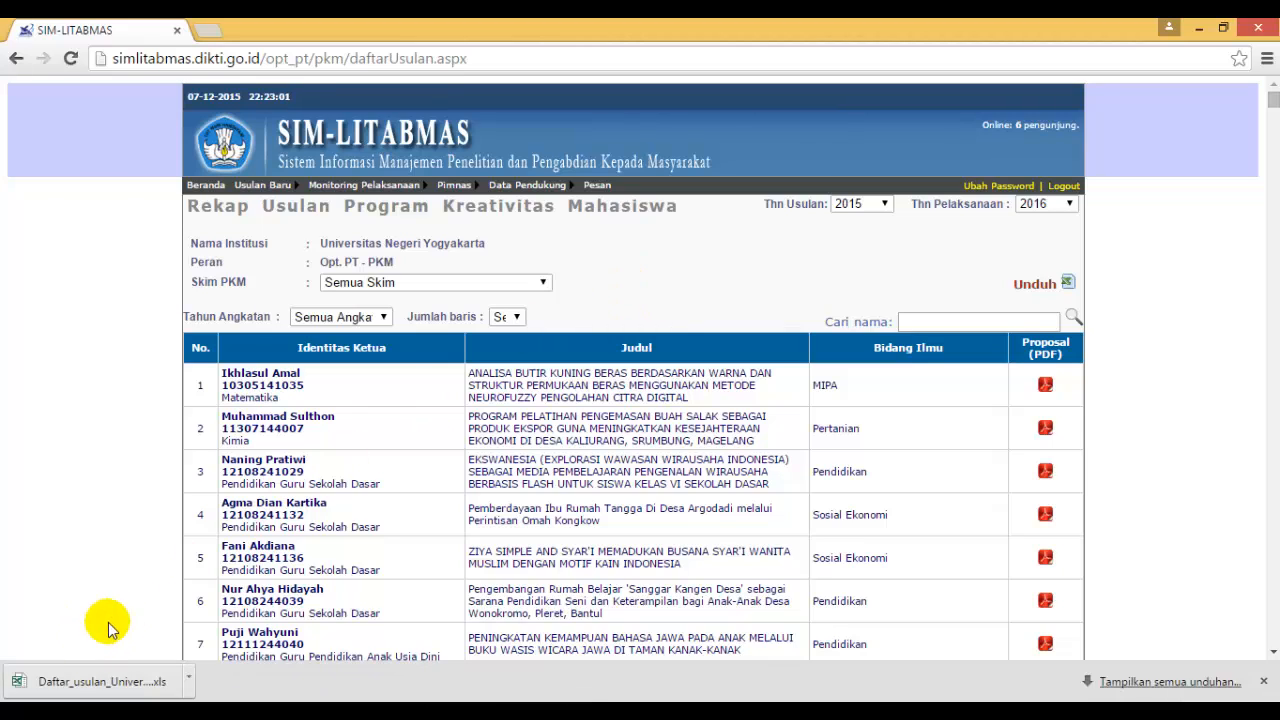
click(101, 683)
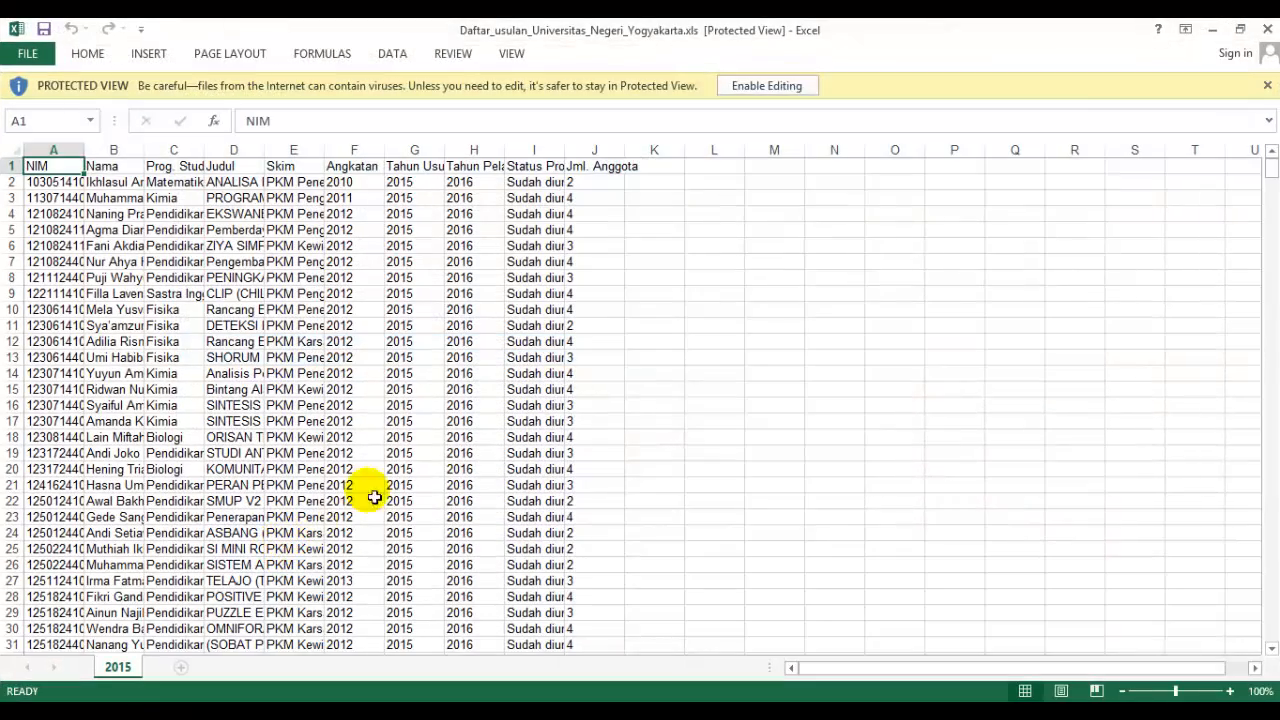
click(772, 90)
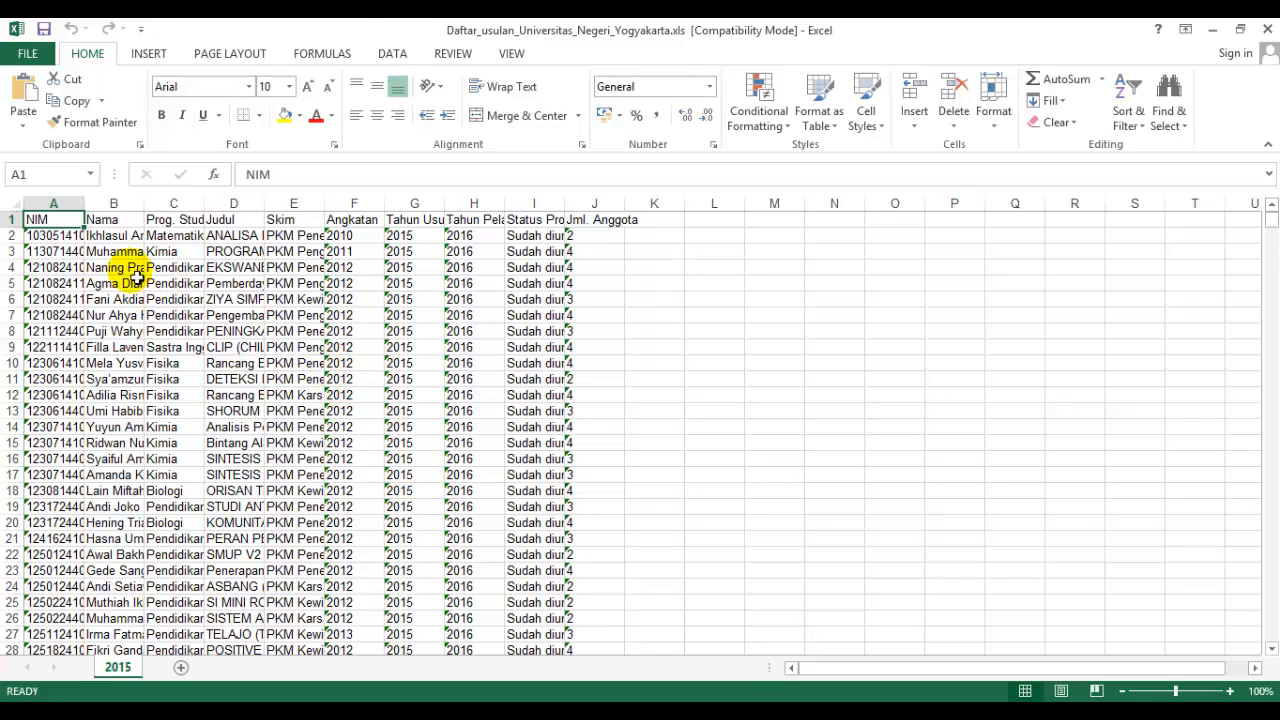
Widen the NIM column and fit the Nama, Prog. Studi and Judul columns to their contents.
drag(84, 205, 103, 205)
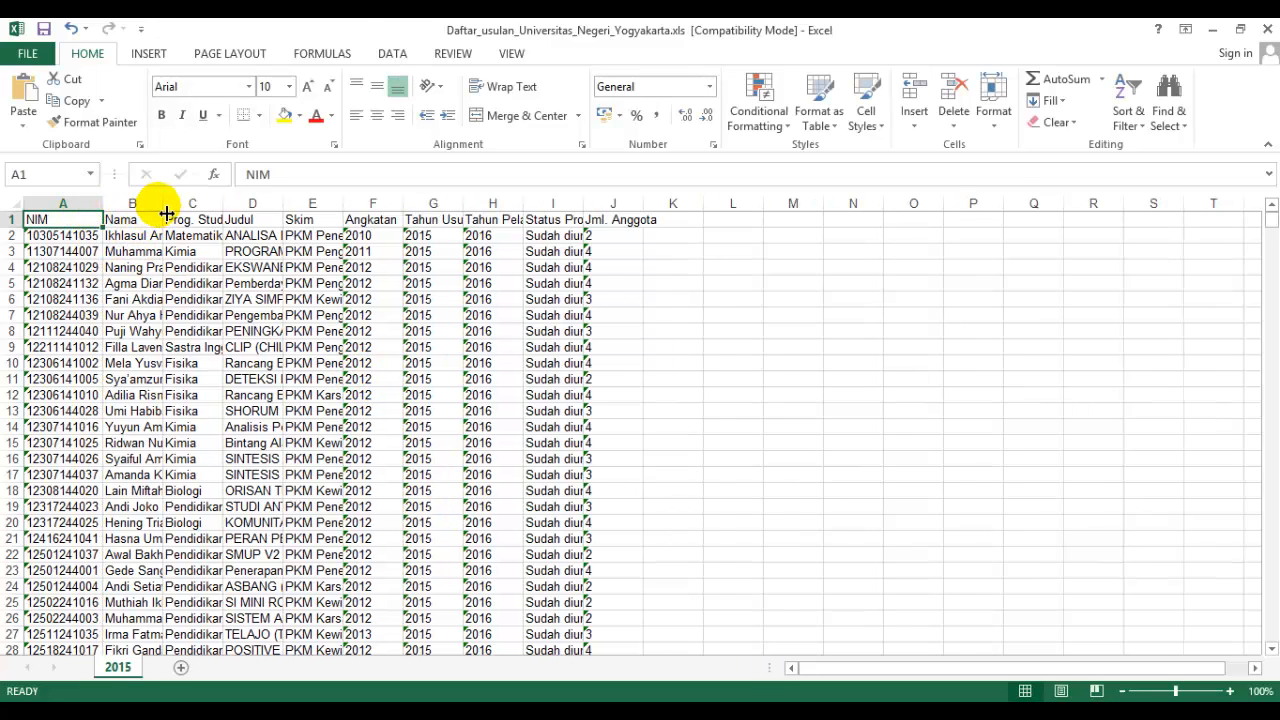
double_click(166, 213)
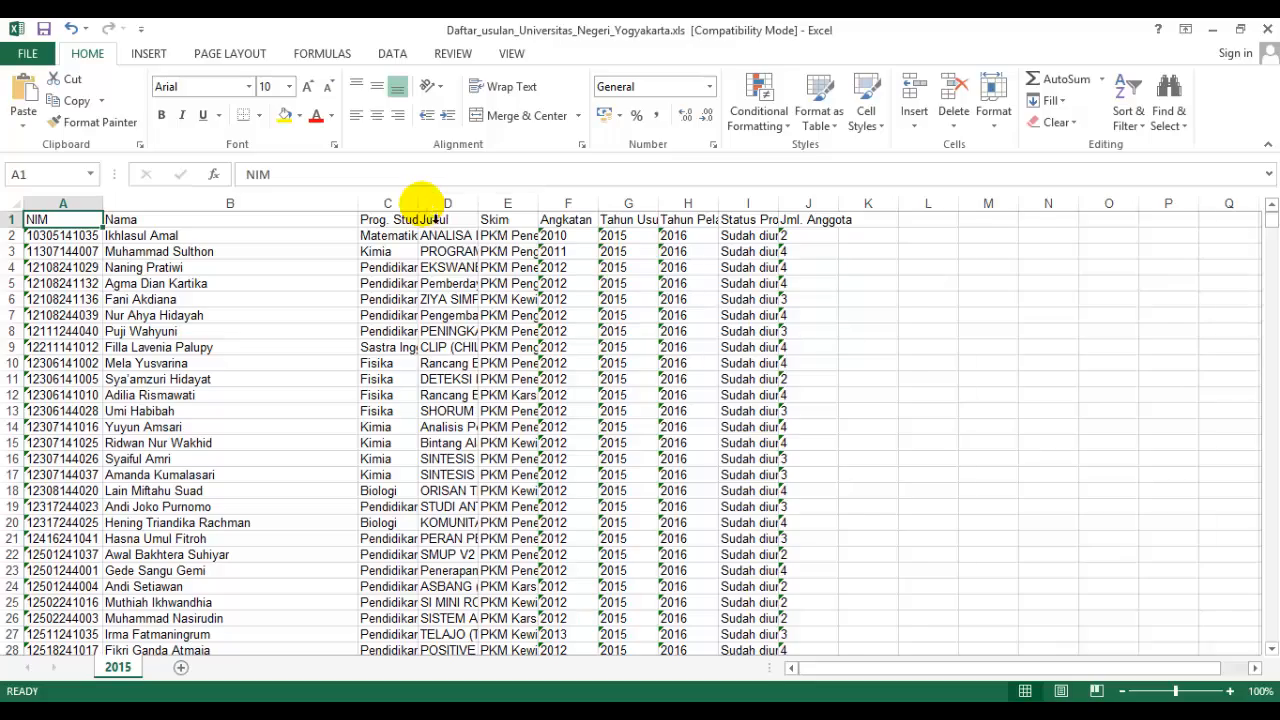
double_click(418, 204)
double_click(702, 205)
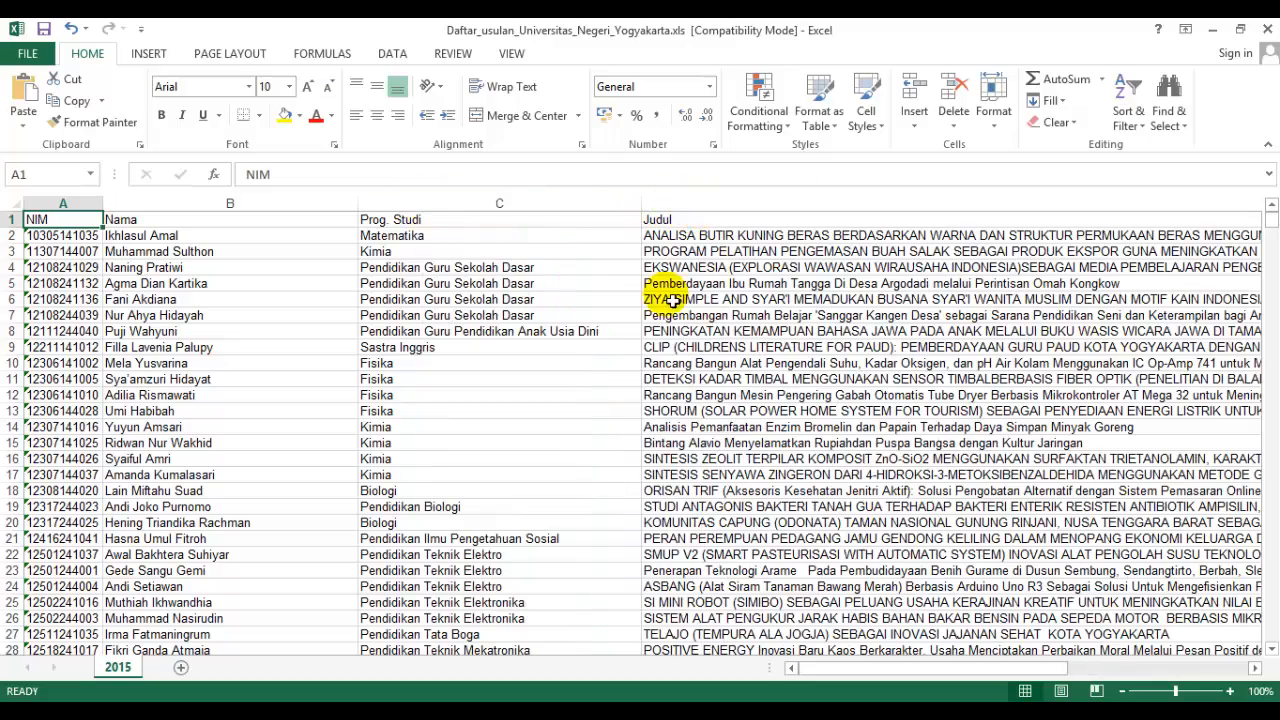
Fit the widths of all columns from Skim through Jml. Anggota to their contents.
drag(829, 668, 960, 668)
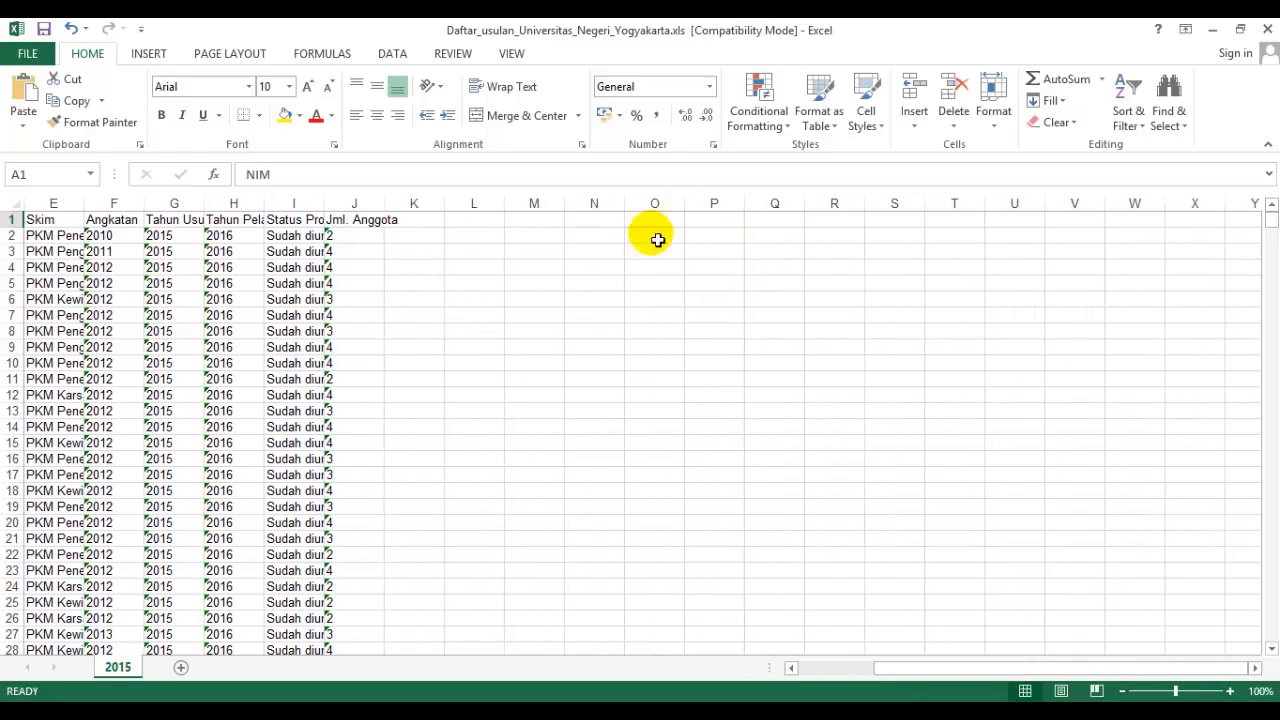
double_click(384, 203)
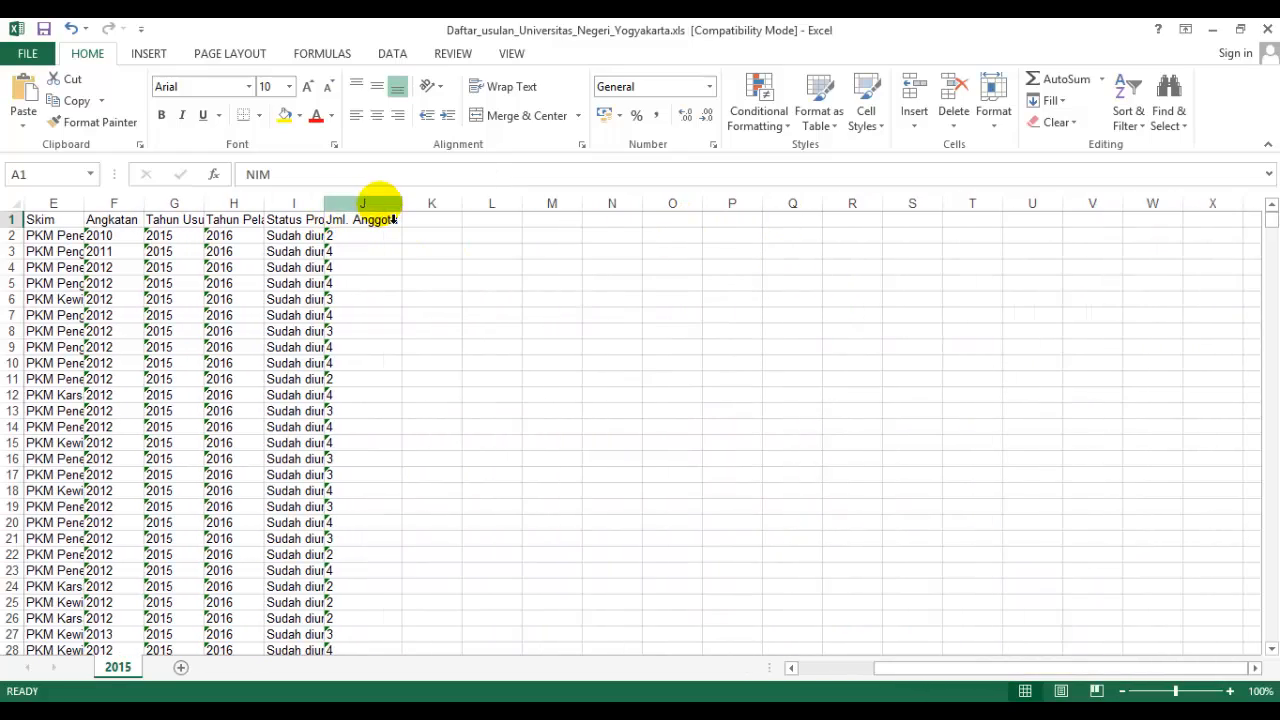
double_click(323, 203)
double_click(263, 203)
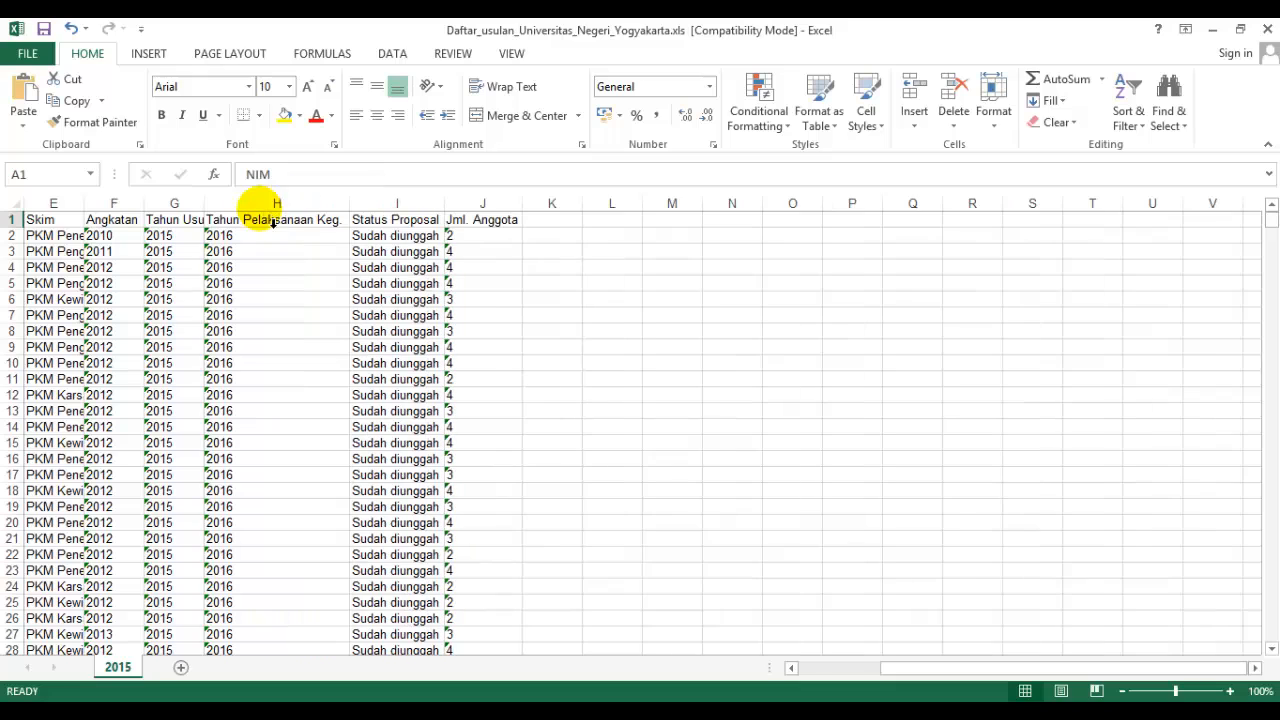
double_click(204, 205)
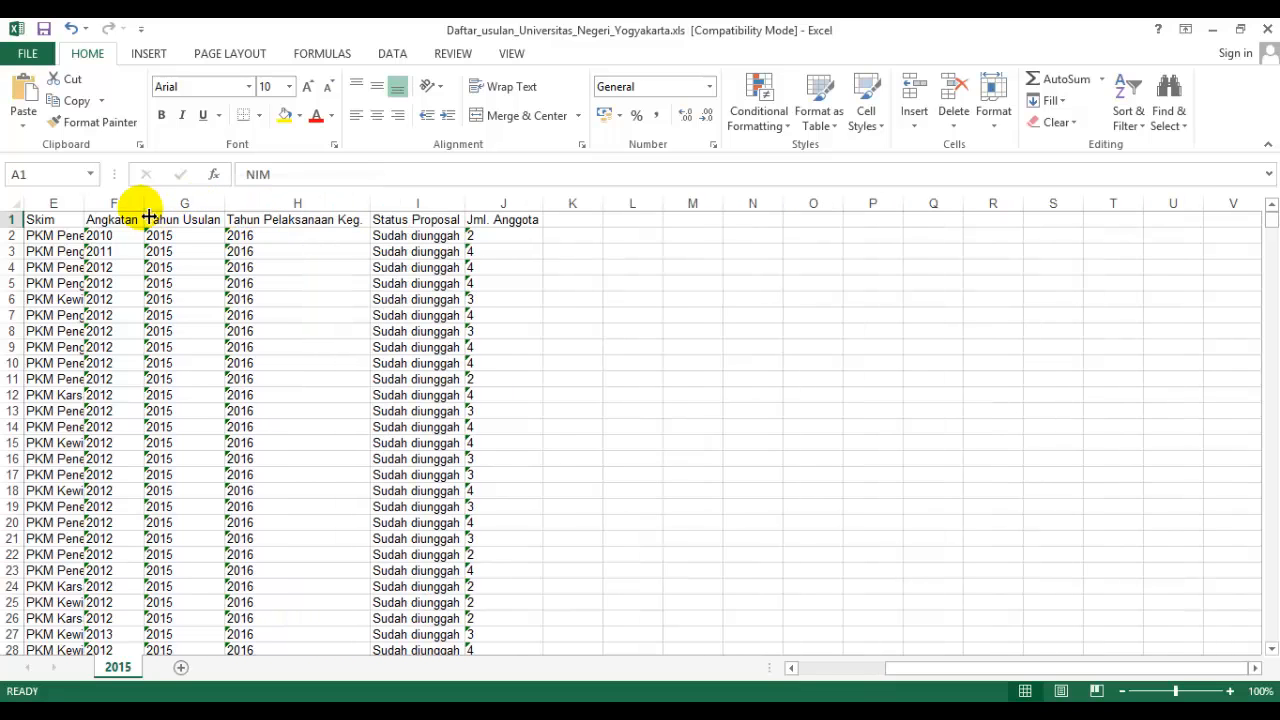
double_click(143, 203)
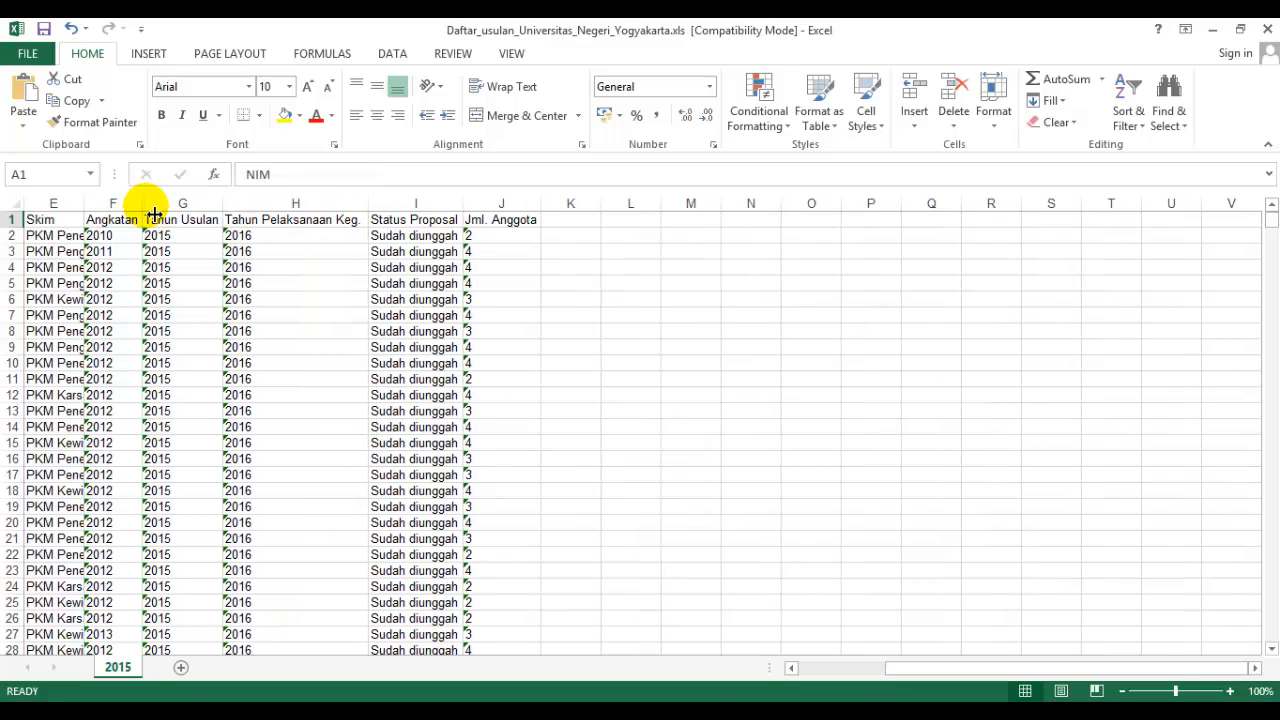
double_click(84, 205)
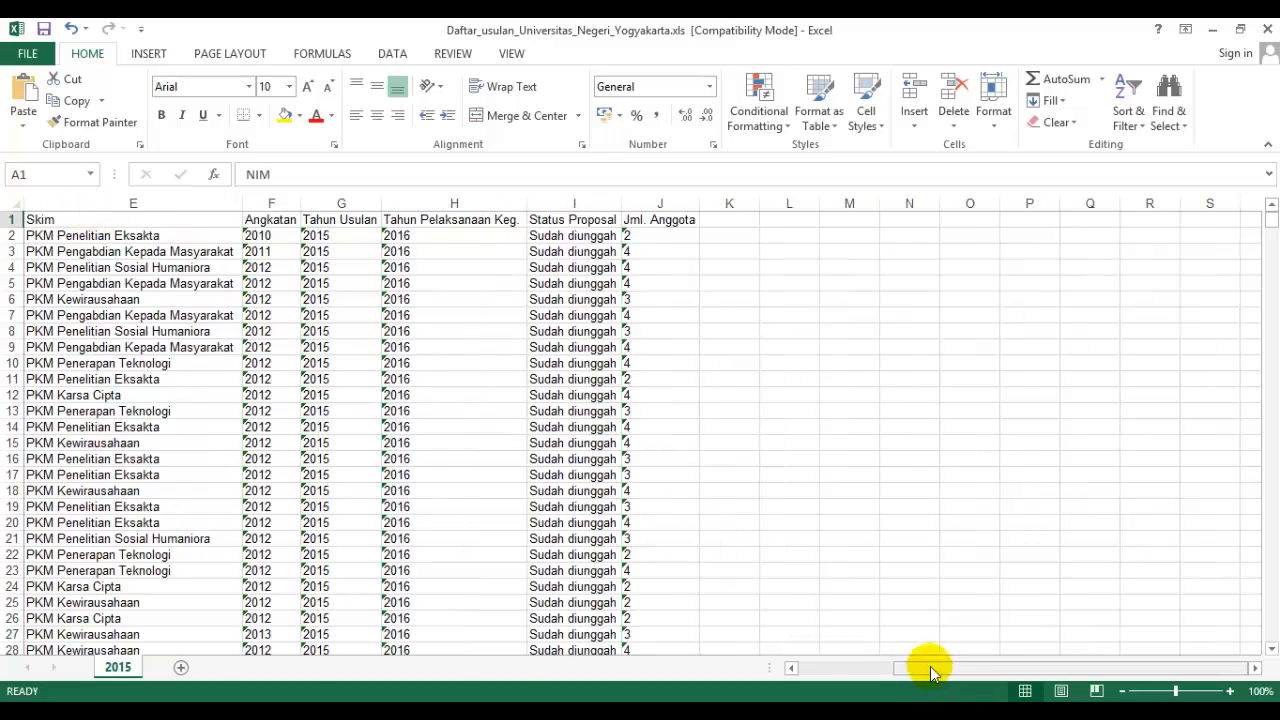
Delete the Judul column from the proposal sheet.
drag(929, 670, 785, 668)
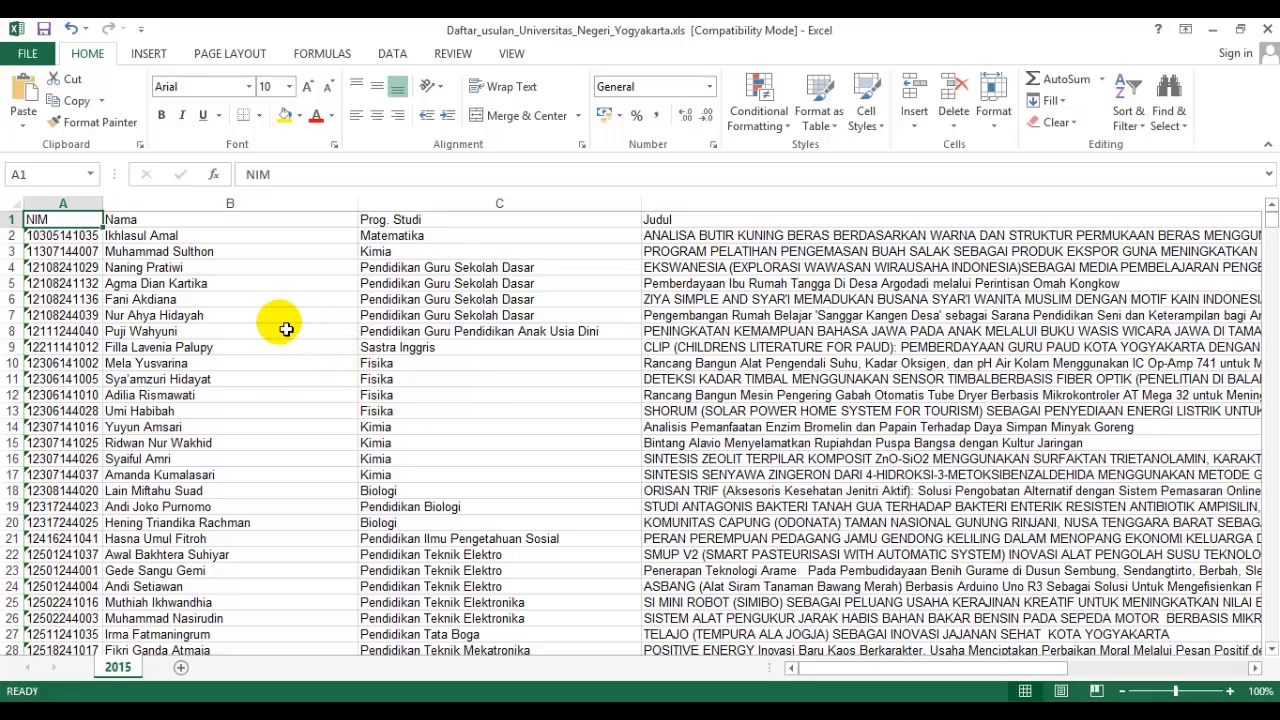
click(125, 220)
click(396, 224)
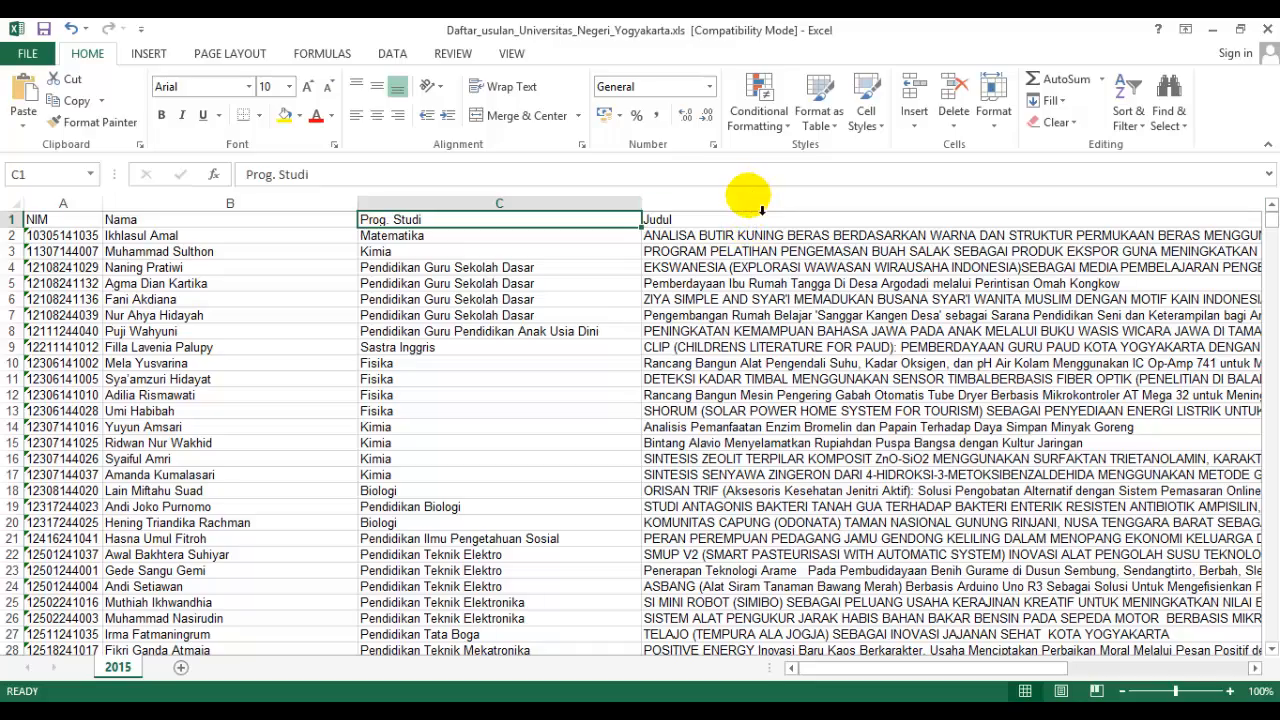
click(759, 210)
right_click(752, 210)
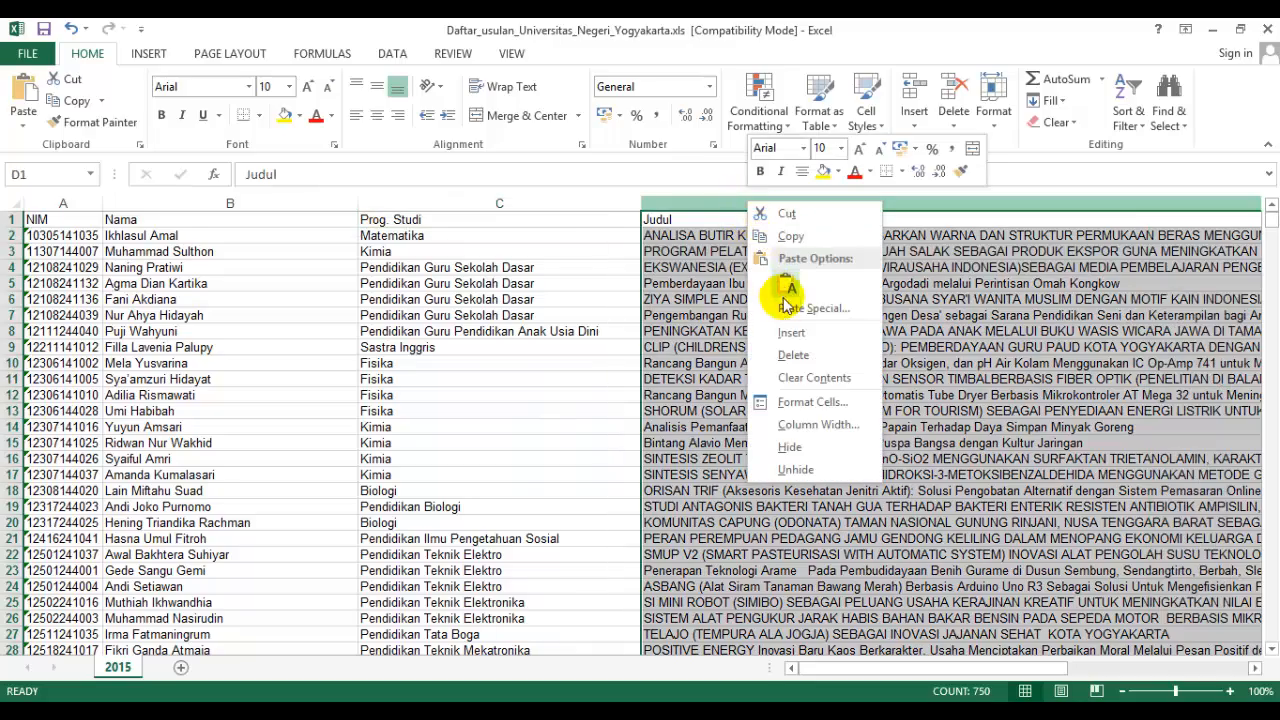
click(786, 352)
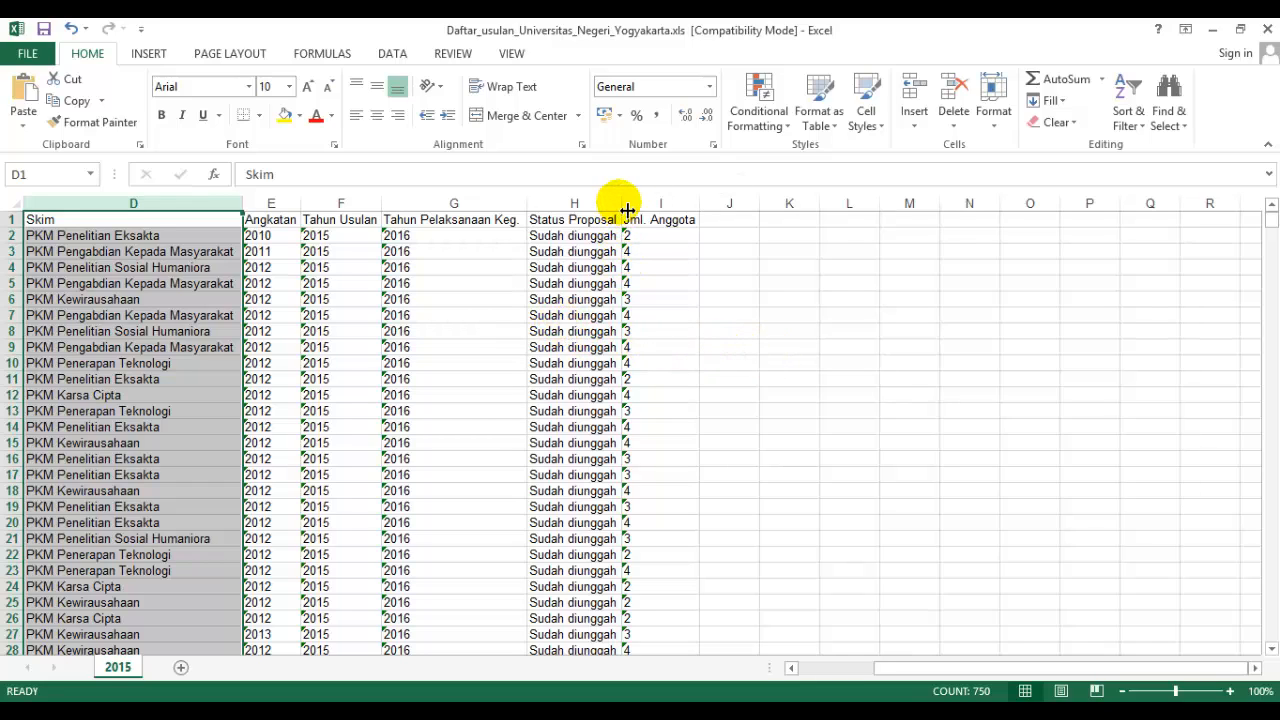
Delete the four columns from Tahun Usulan through Jml. Anggota.
drag(624, 214, 648, 212)
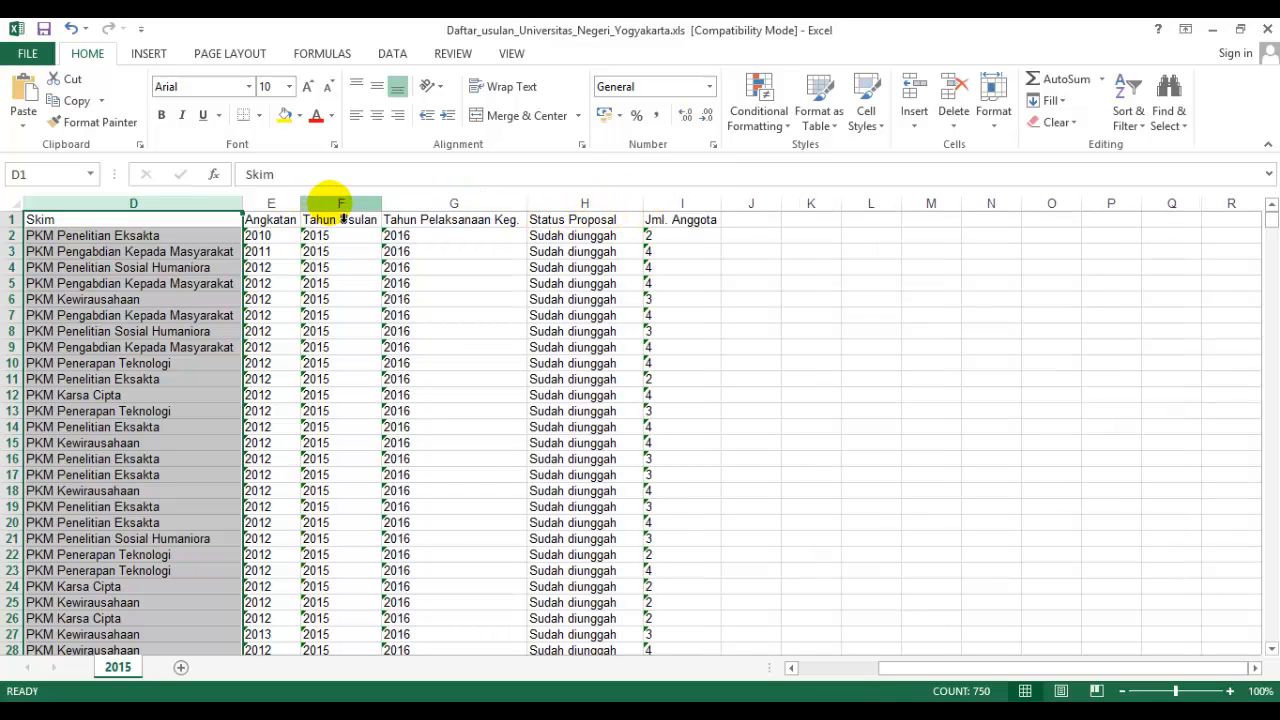
drag(338, 203, 681, 214)
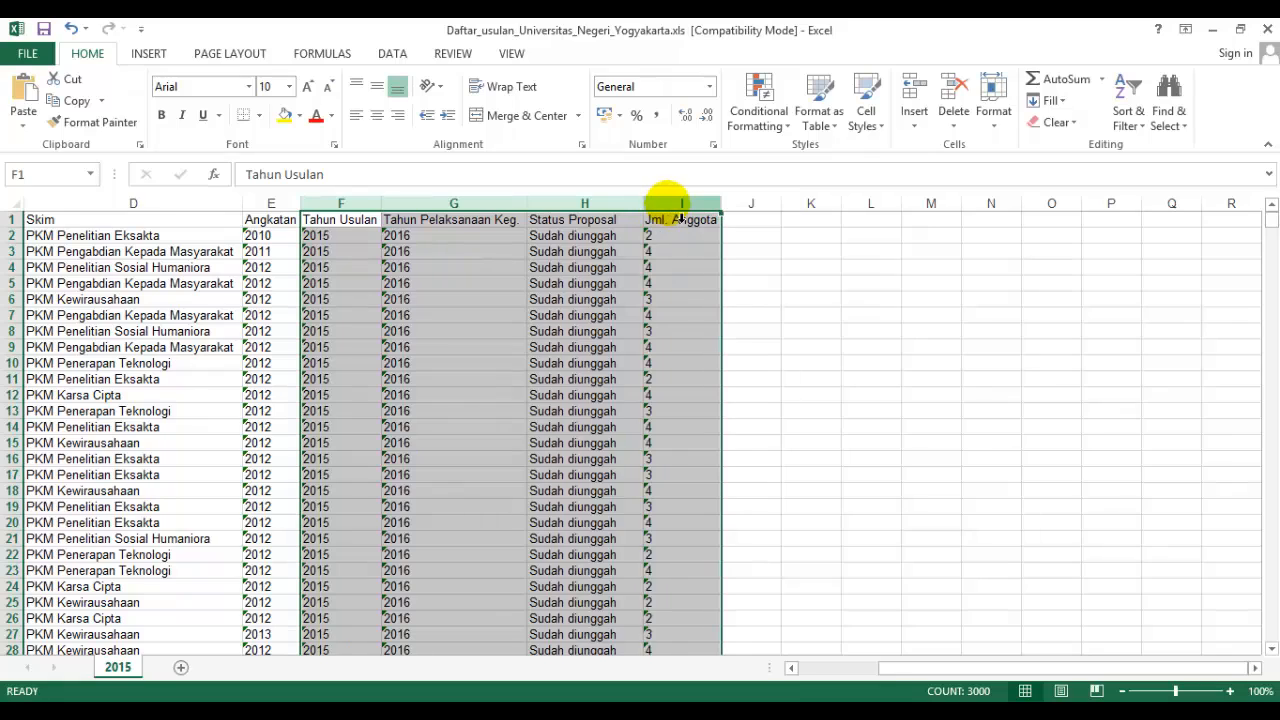
right_click(677, 213)
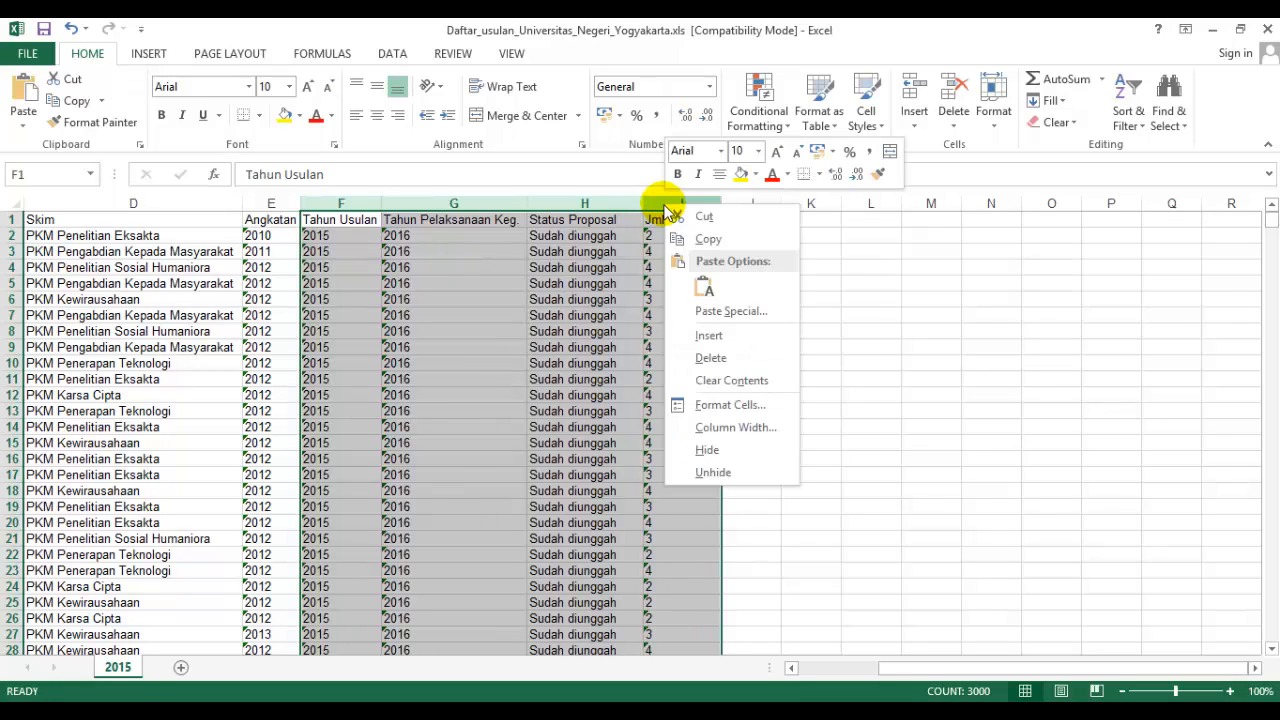
click(709, 362)
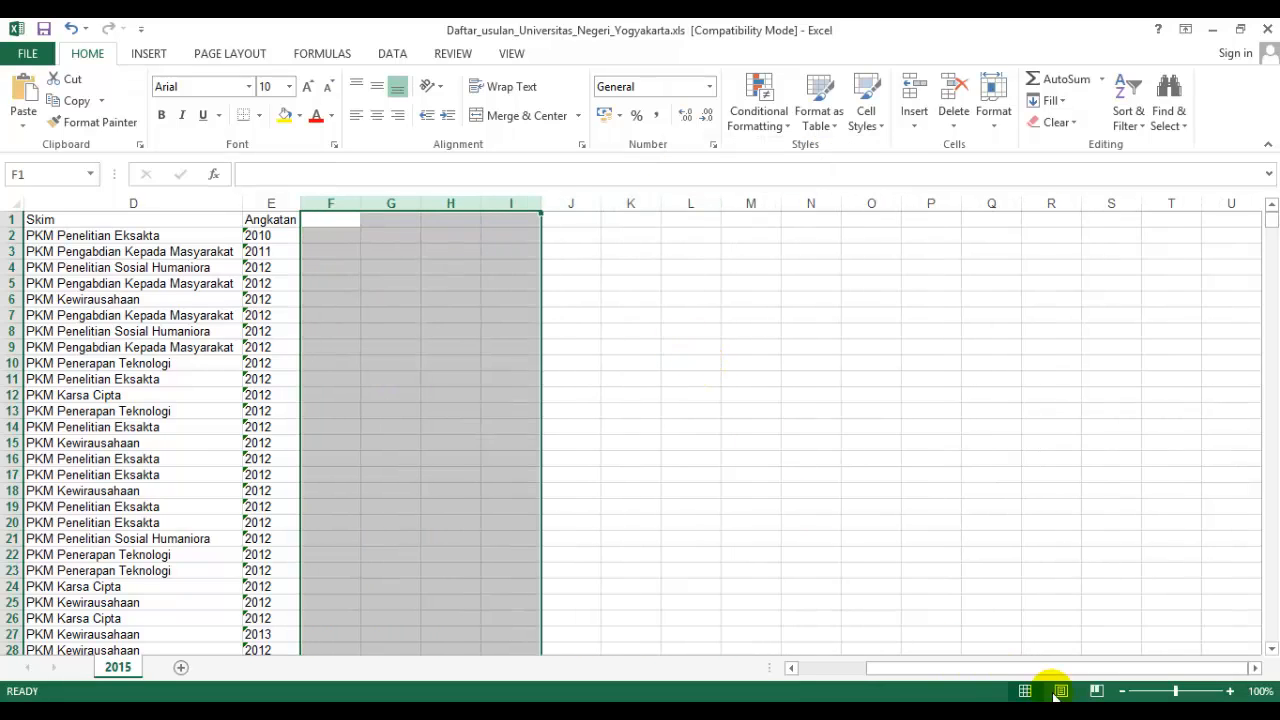
drag(1047, 669, 960, 674)
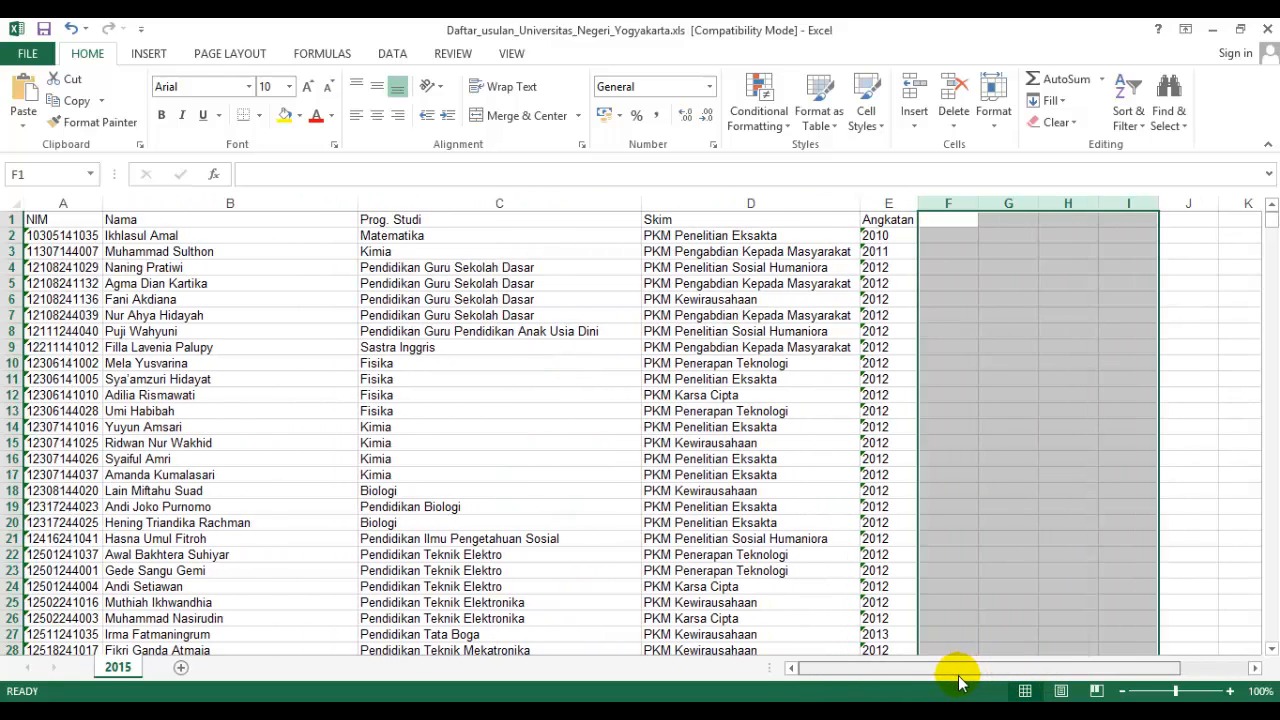
Delete the Angkatan column, keeping only NIM, Nama, Prog. Studi and Skim.
click(215, 349)
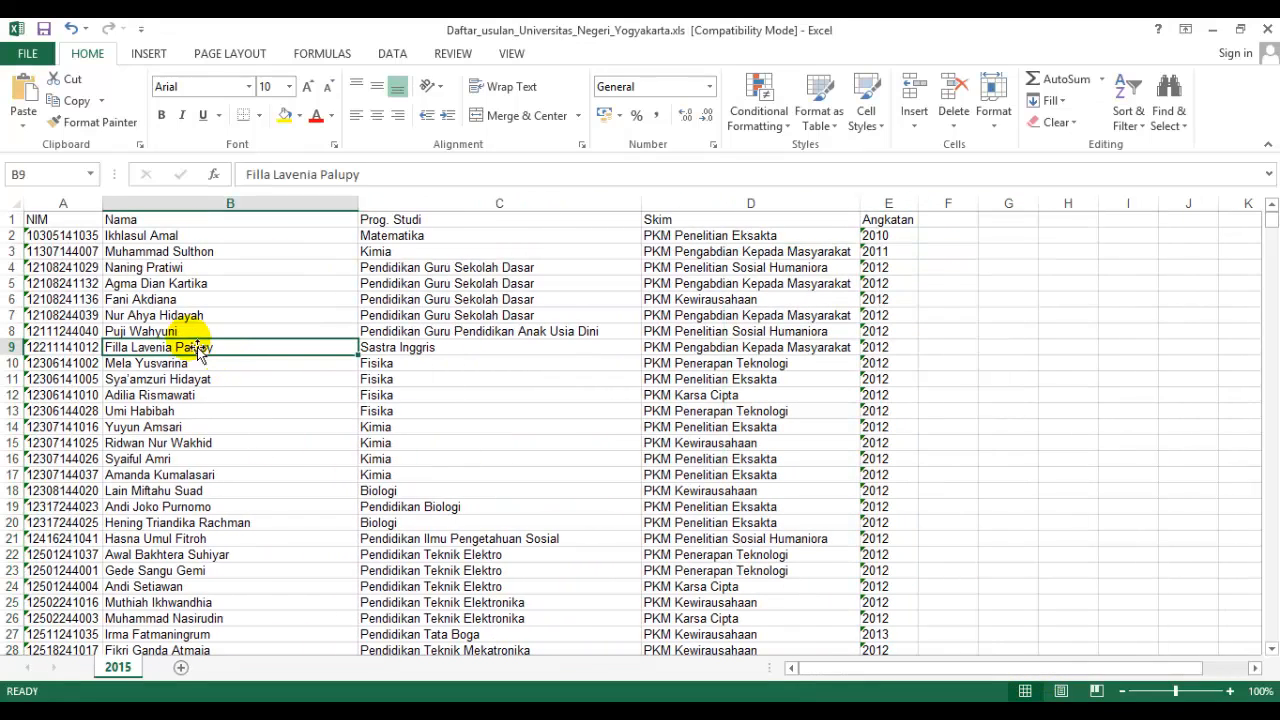
click(57, 220)
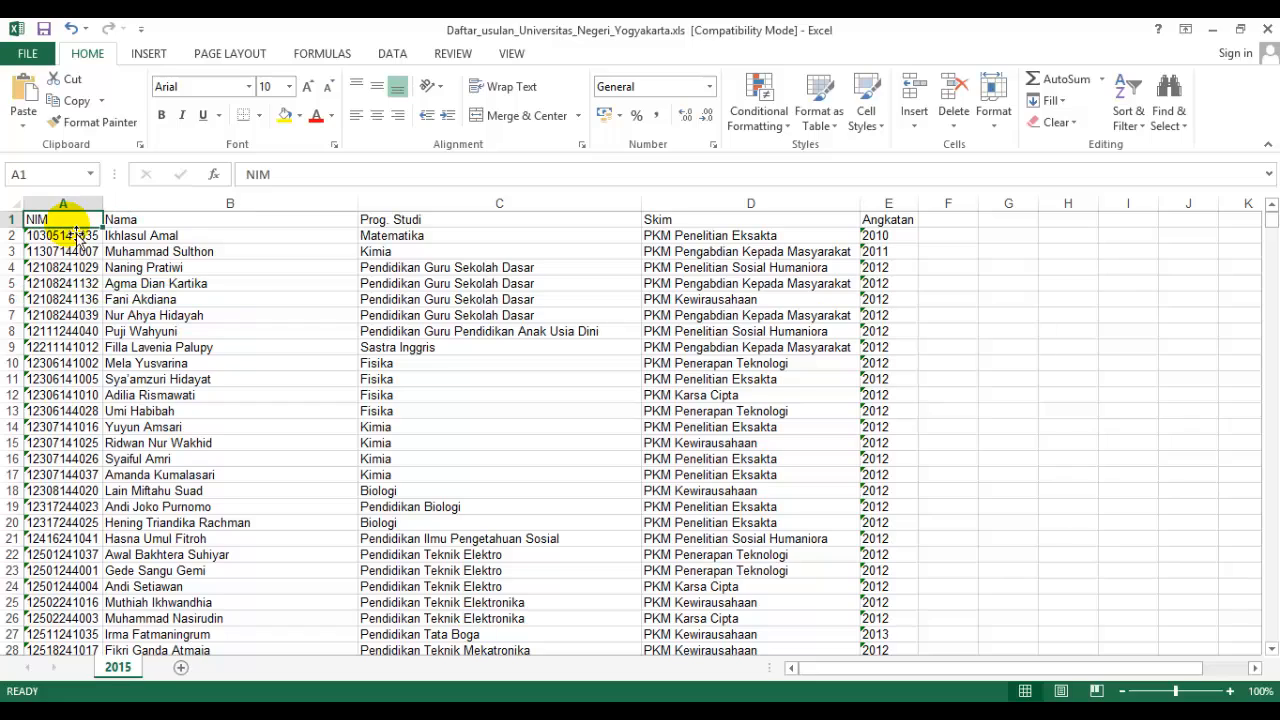
key(Right)
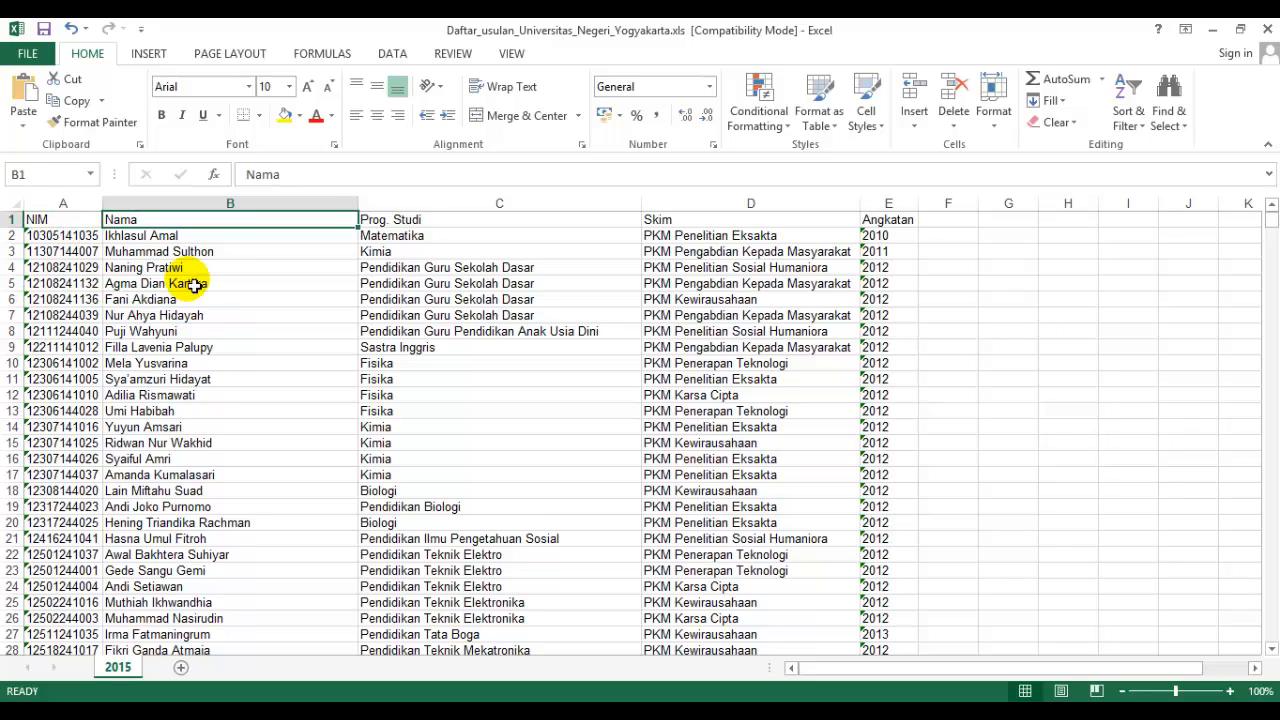
key(Right)
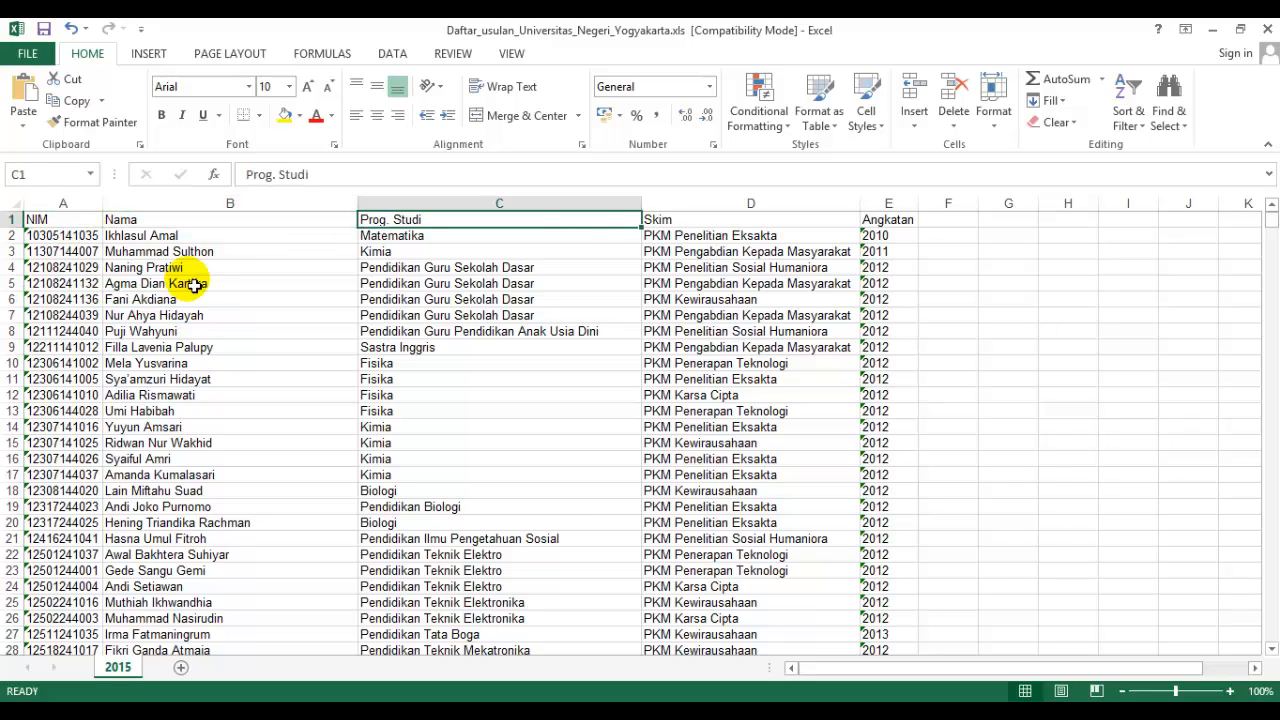
key(Right)
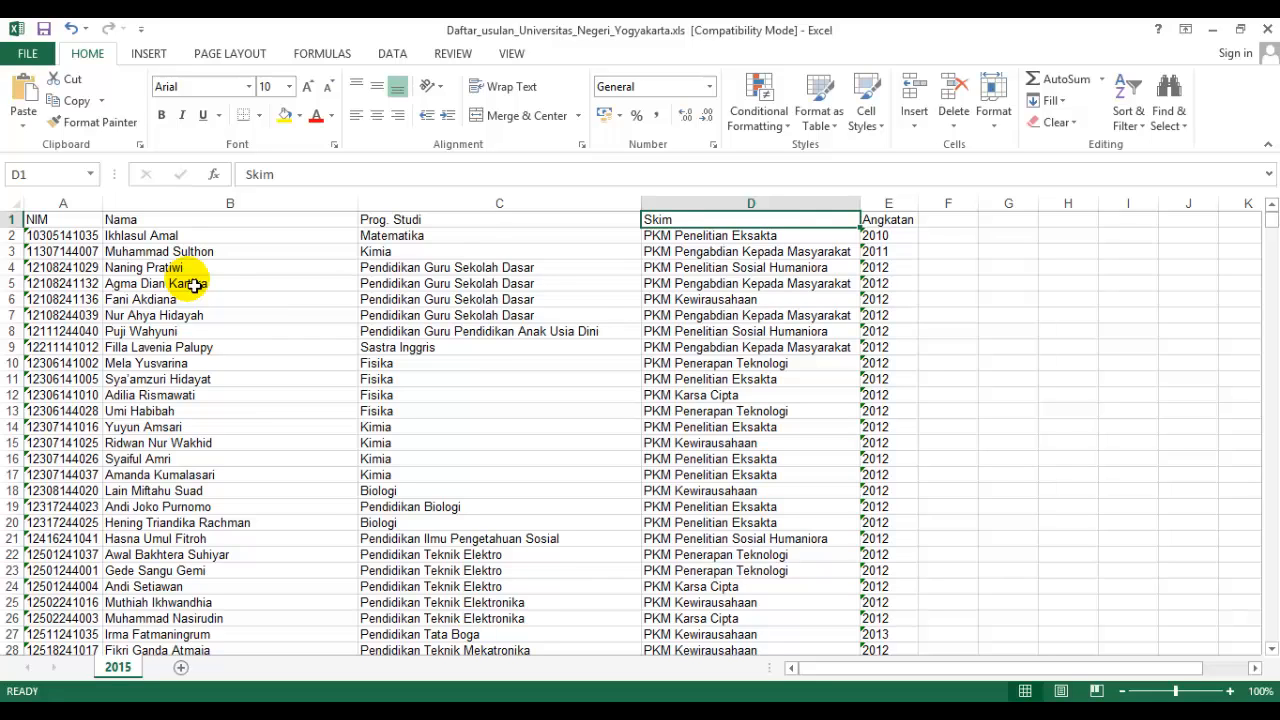
click(897, 207)
right_click(897, 207)
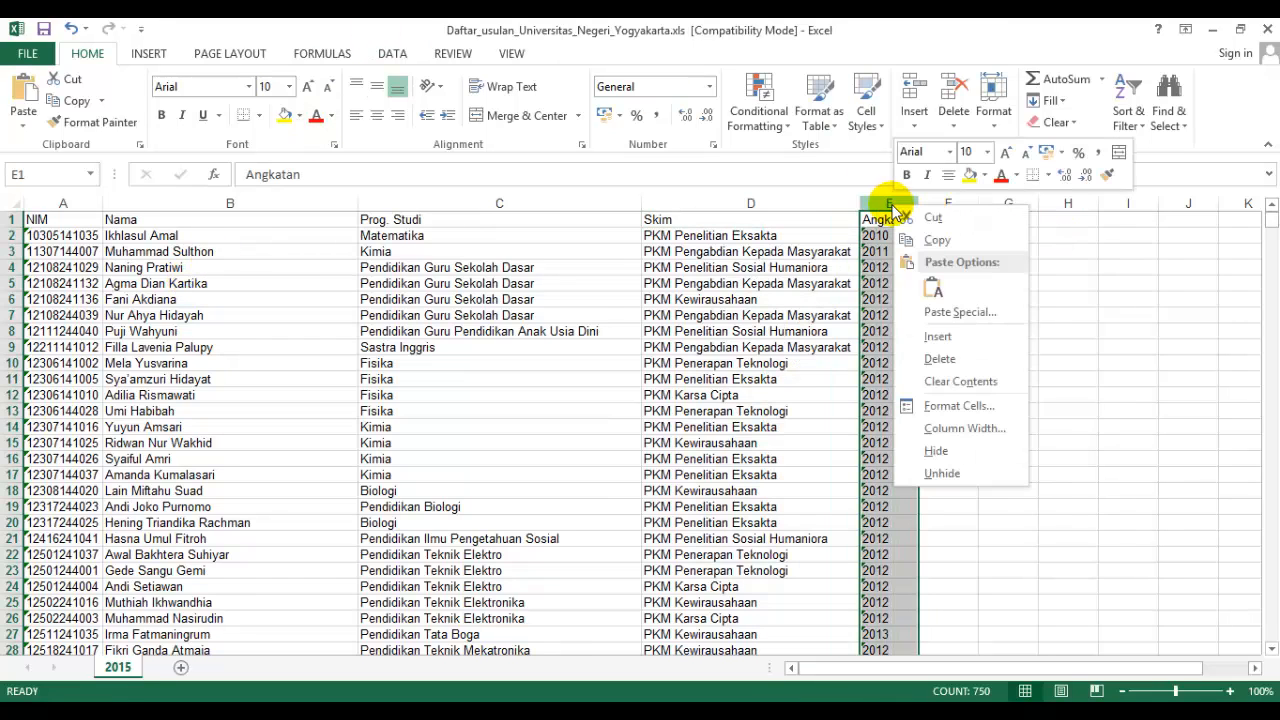
click(940, 360)
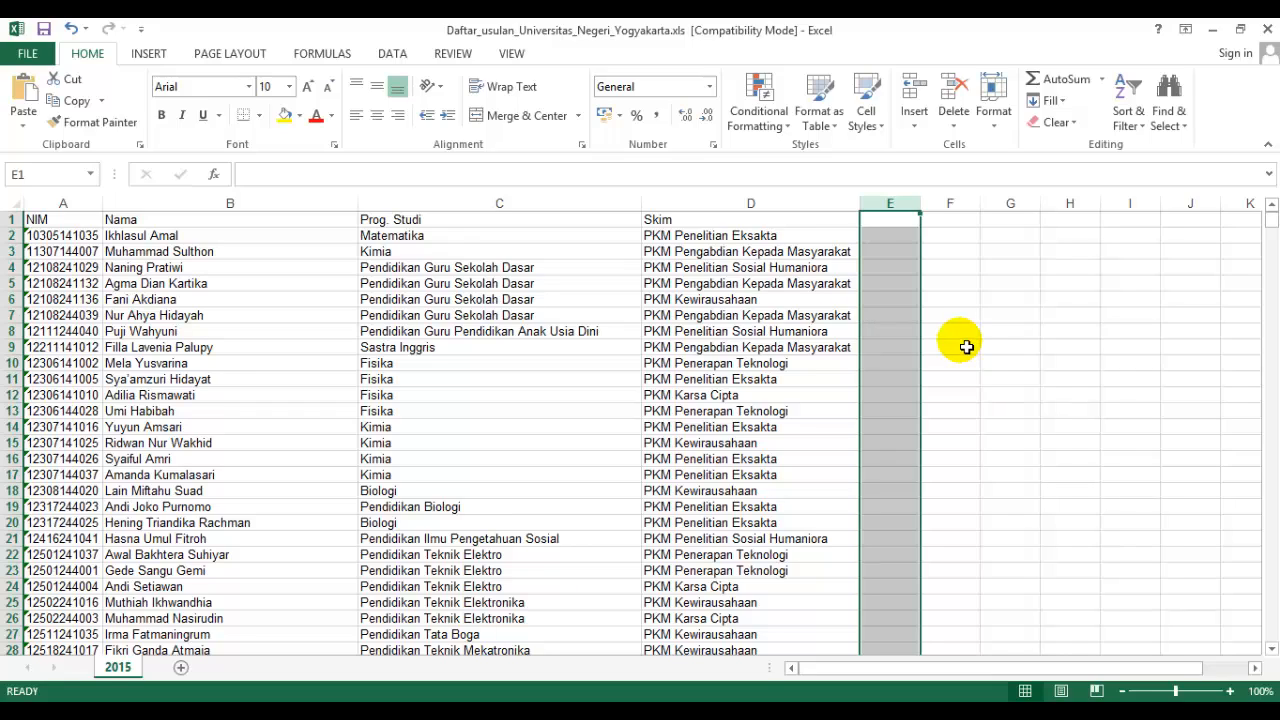
click(898, 226)
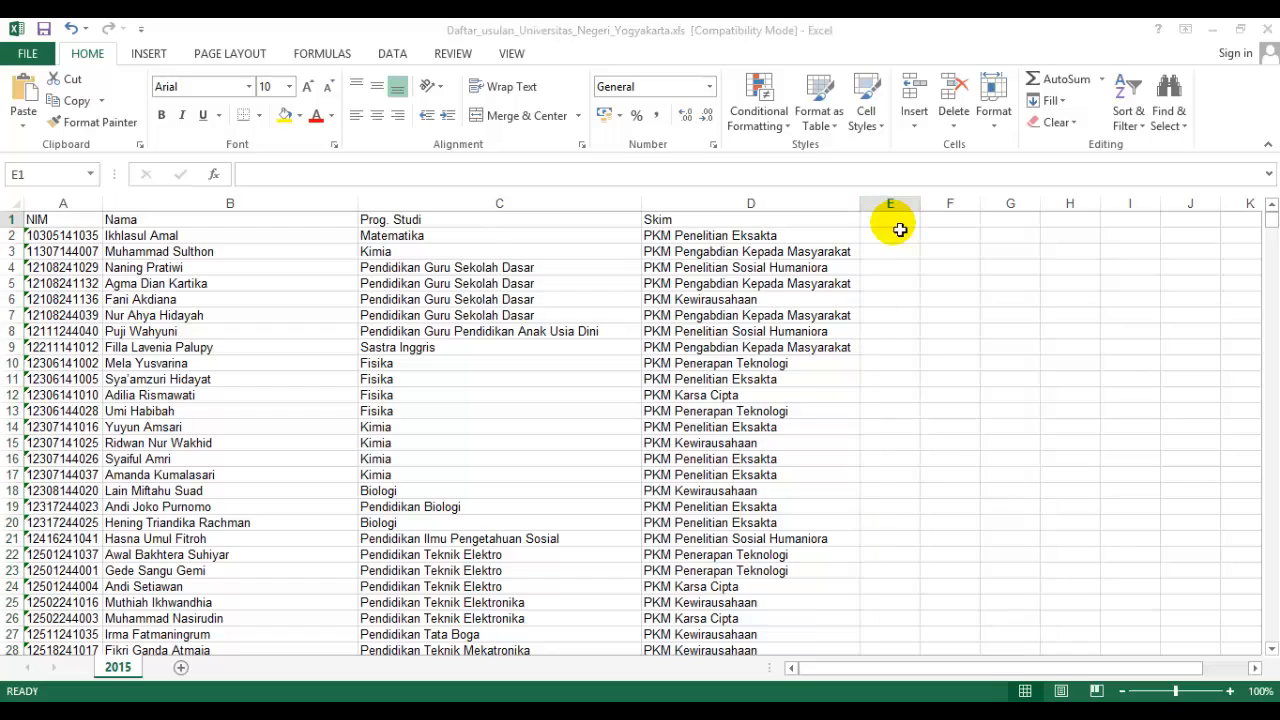
click(900, 229)
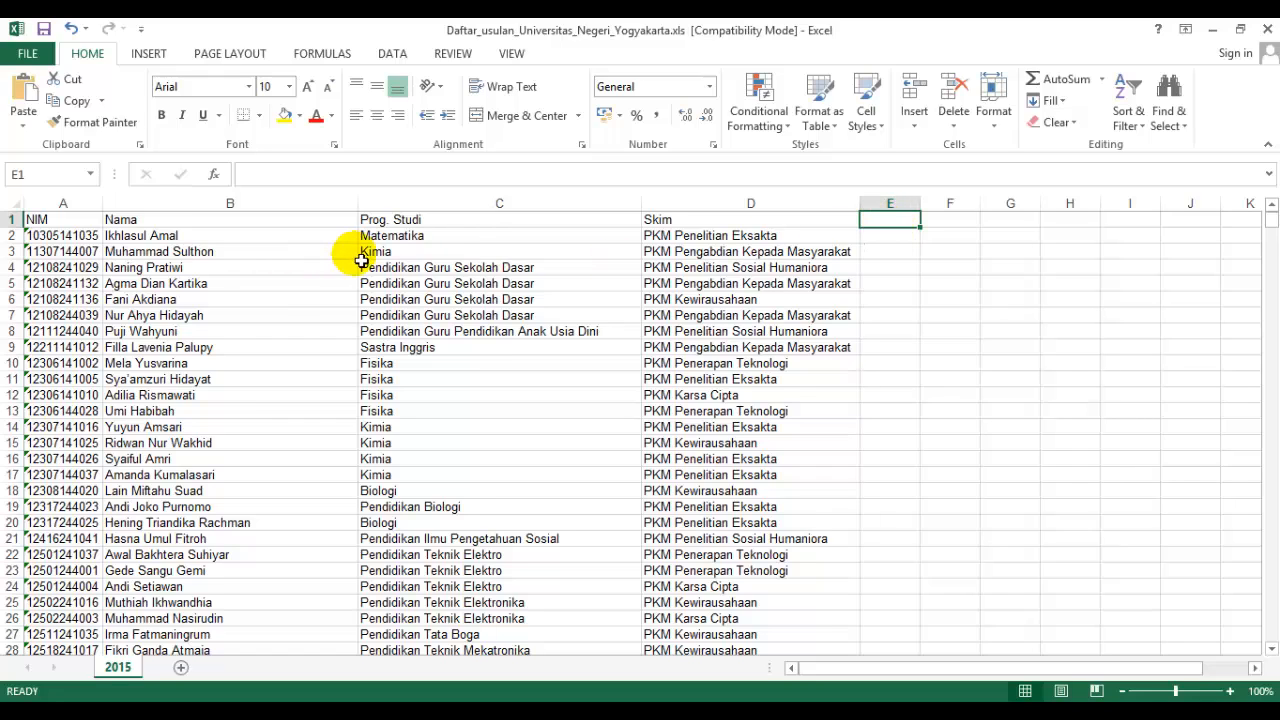
Insert a new column between NIM and Nama and give it the header Fakultas.
click(78, 241)
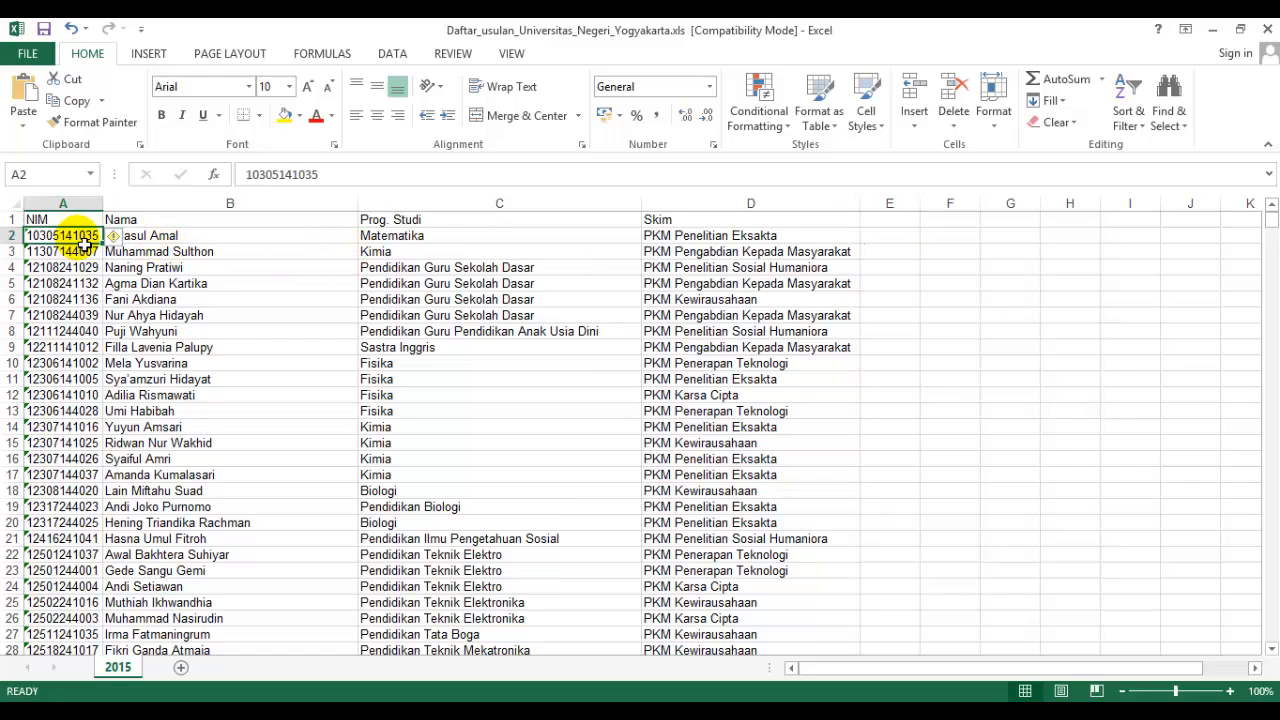
right_click(210, 204)
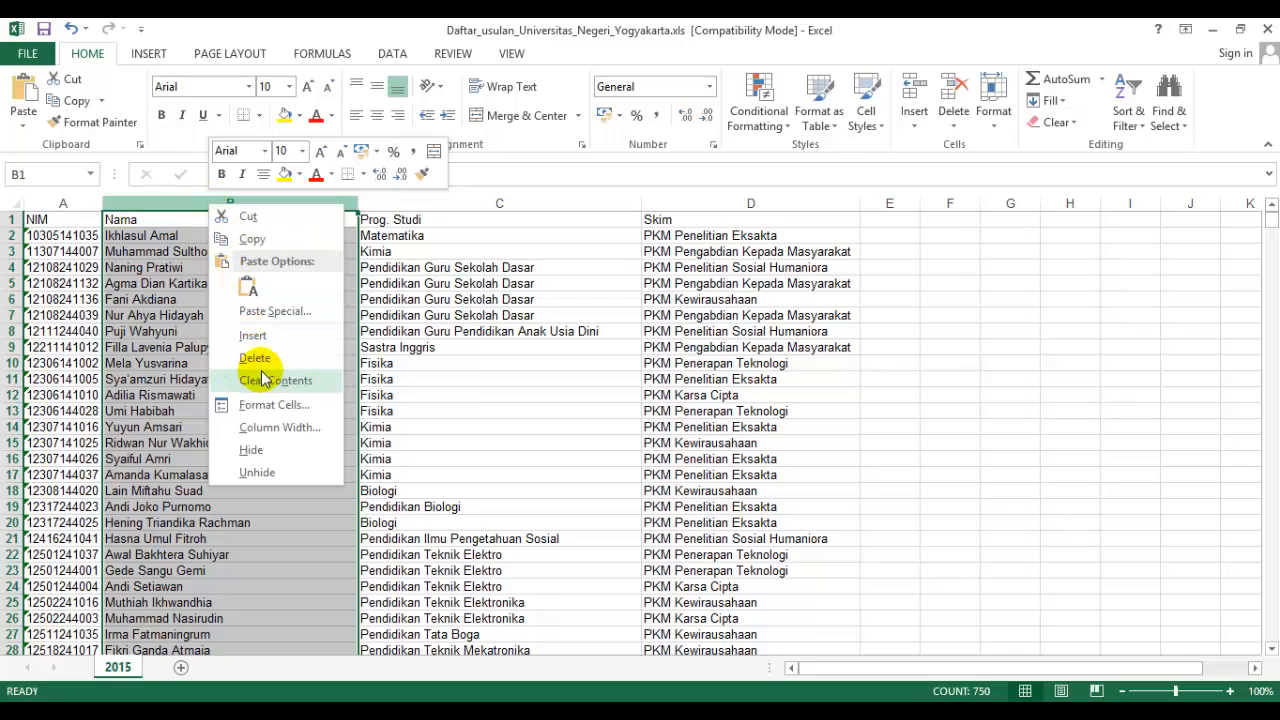
click(253, 336)
click(170, 236)
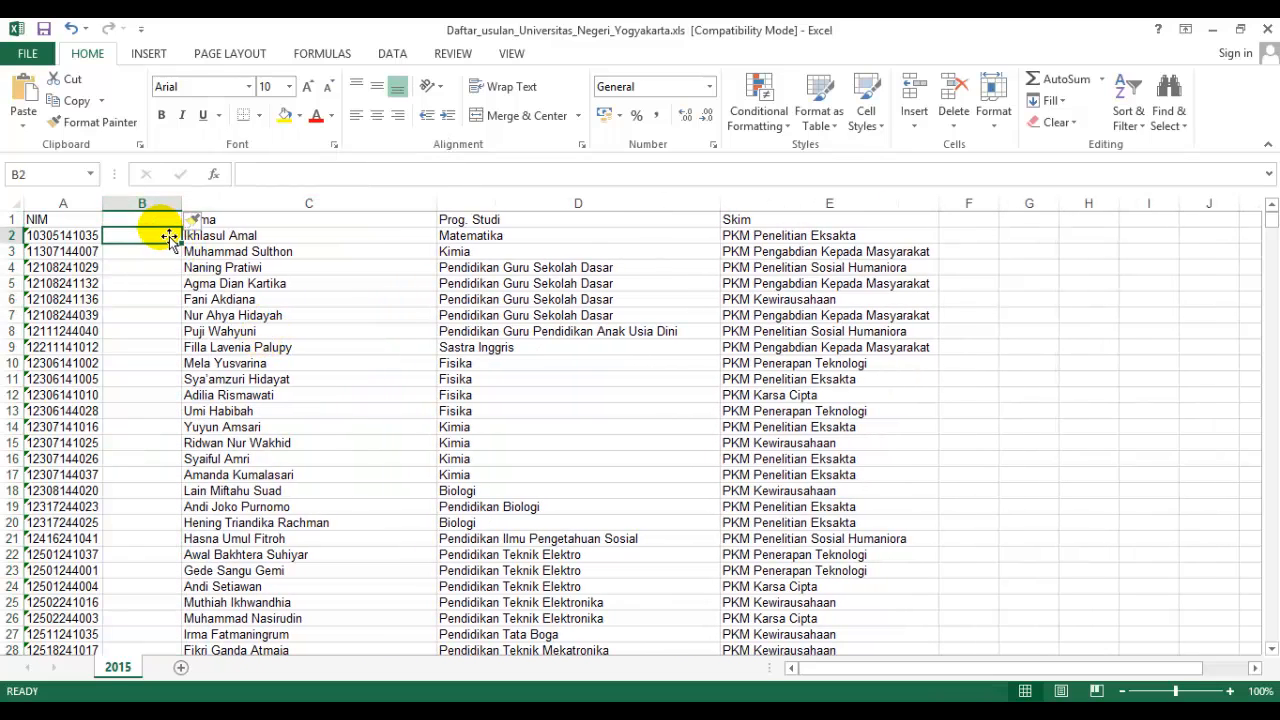
key(Up)
text(f)
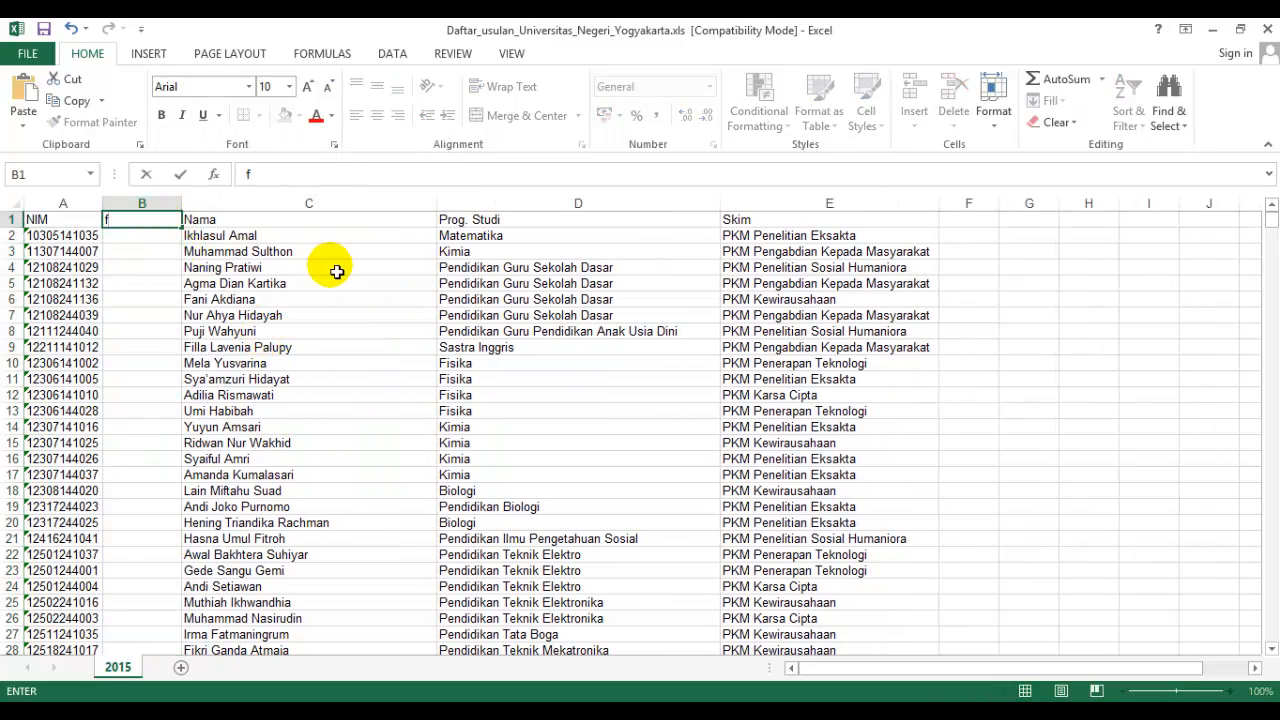
key(Return)
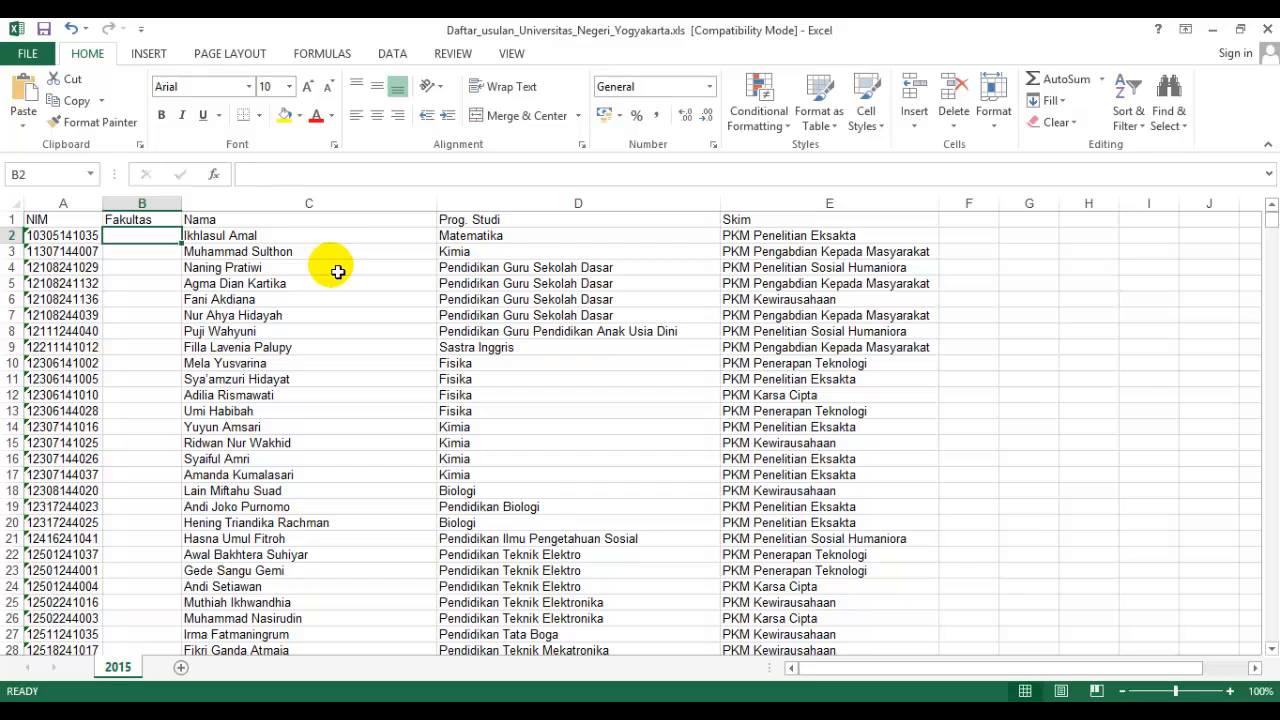
Place the proposal workbook beside Book1 and check the NIM in A2 against the faculty code list.
drag(518, 38, 6, 85)
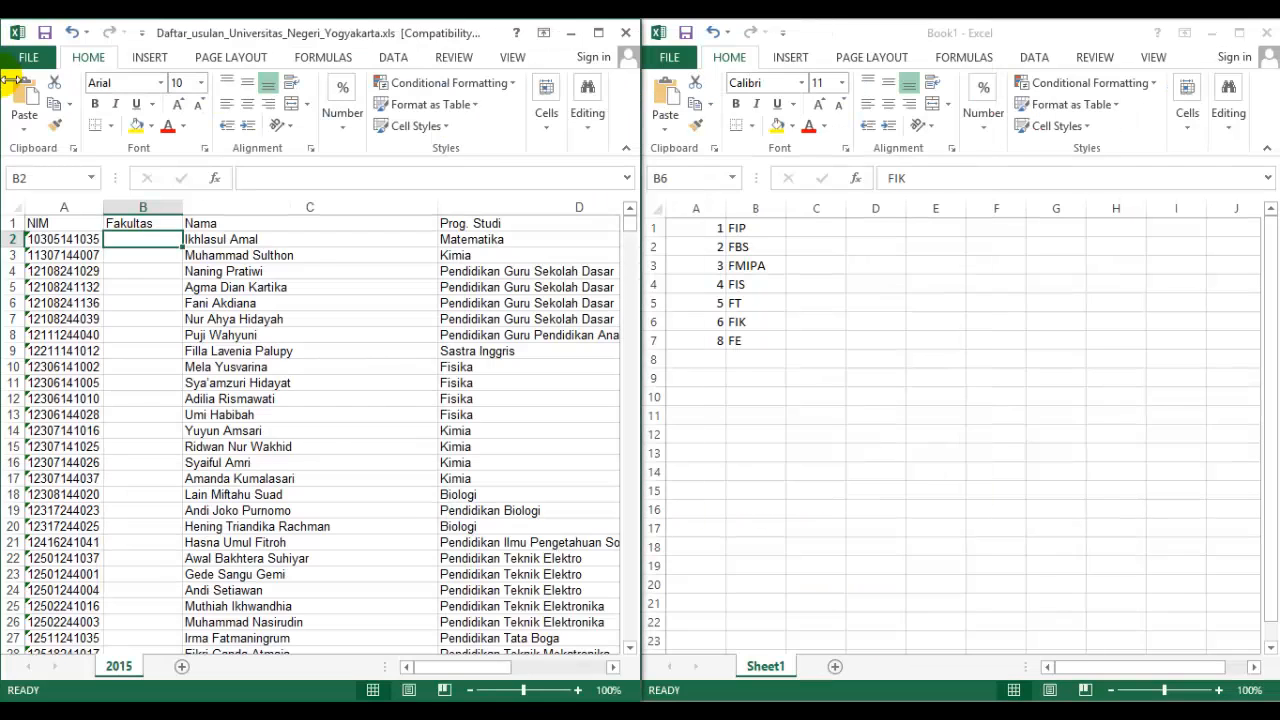
click(73, 243)
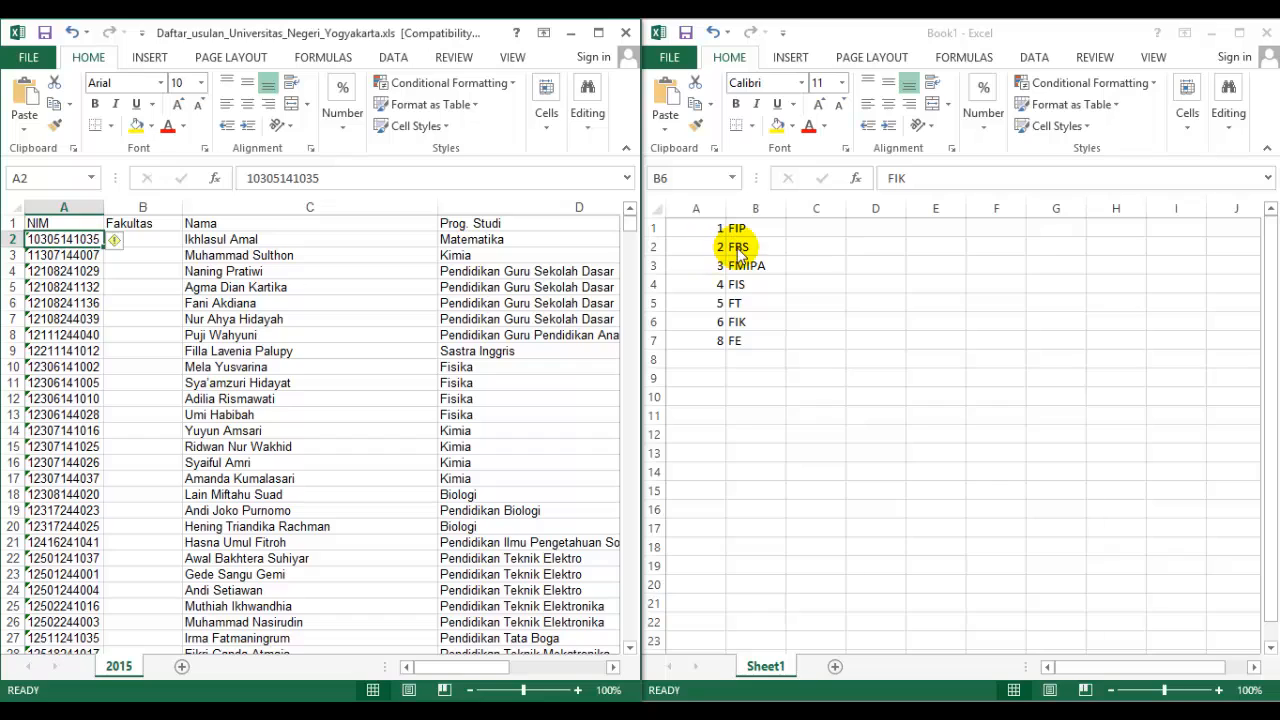
click(757, 345)
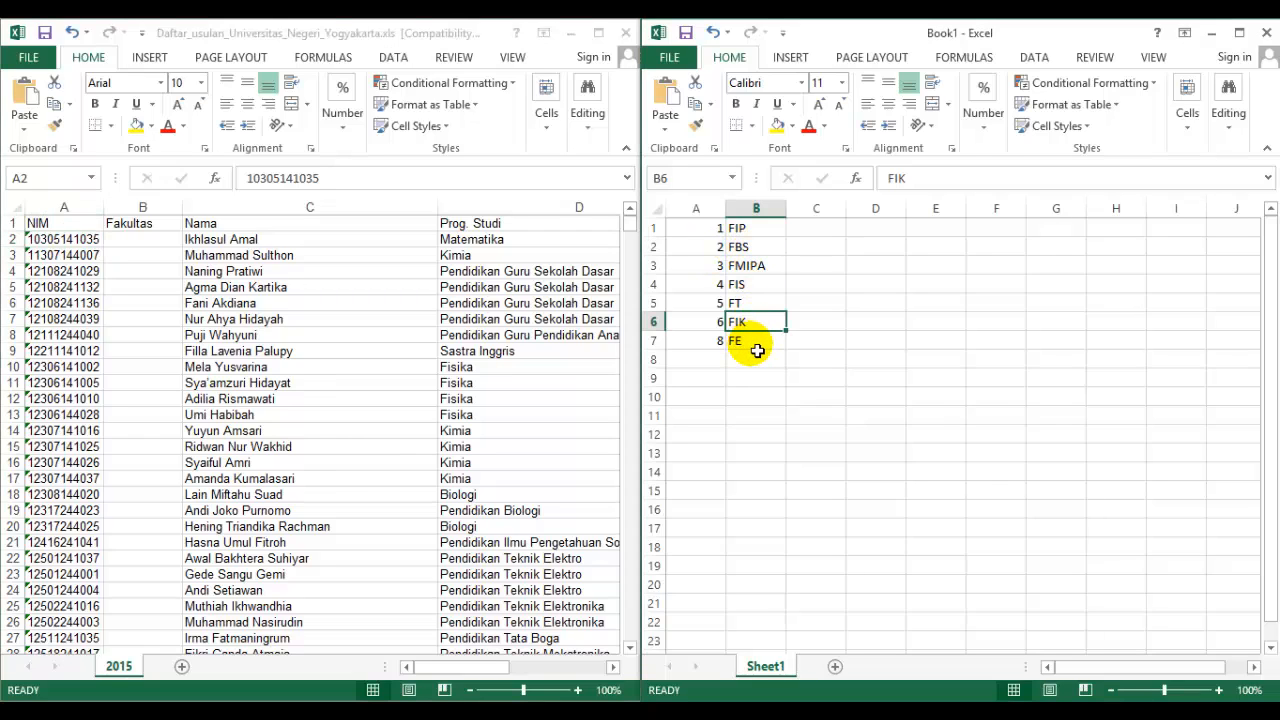
Start an IF formula in the first data cell of the Fakultas column, B2.
click(145, 239)
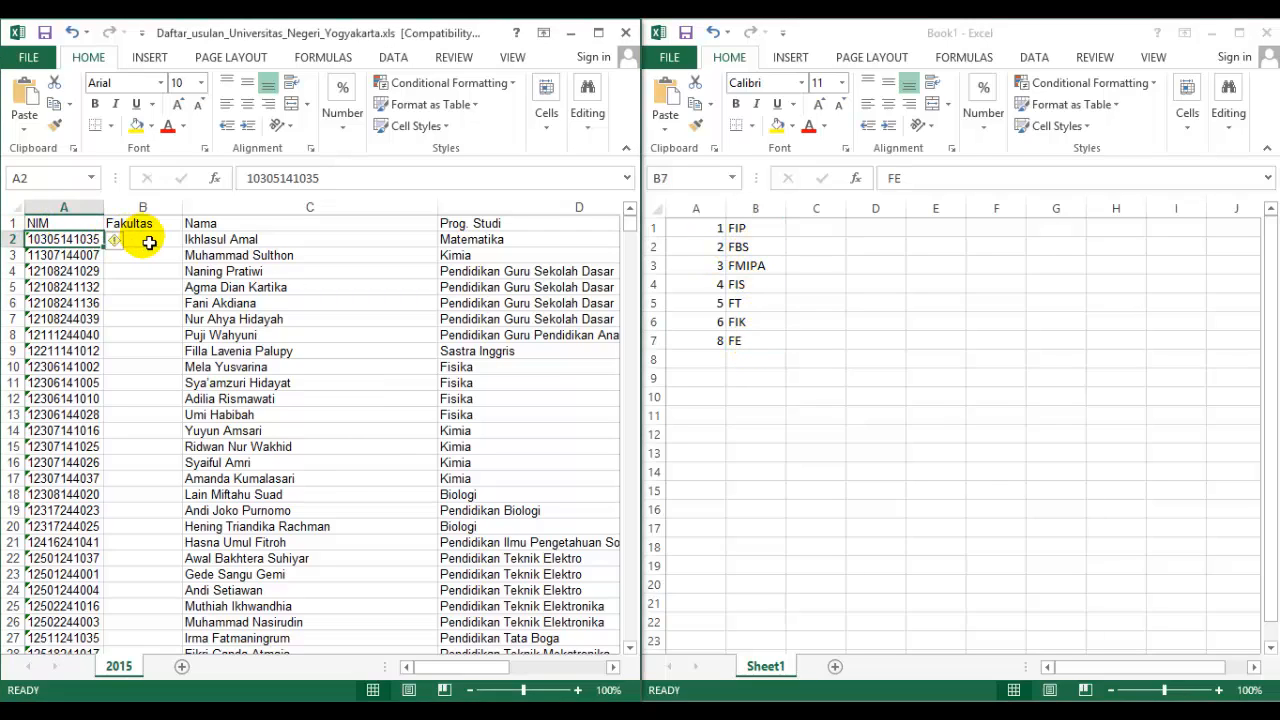
click(268, 185)
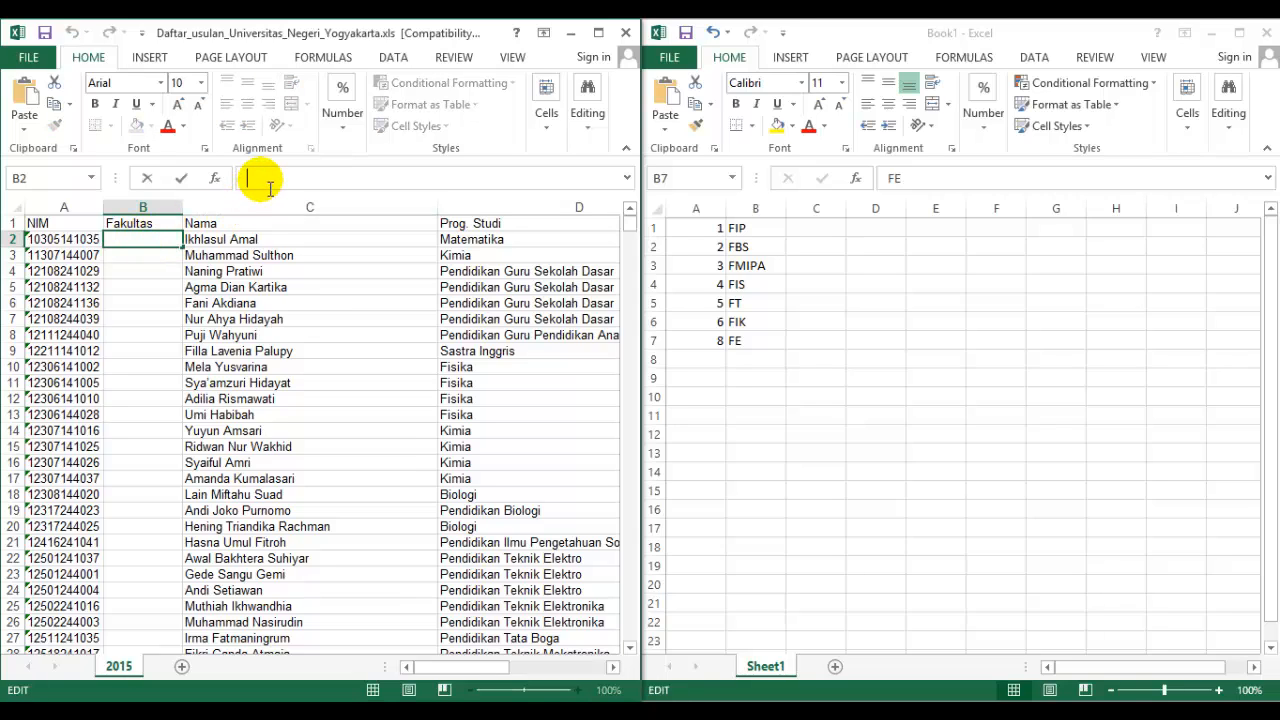
text(=i)
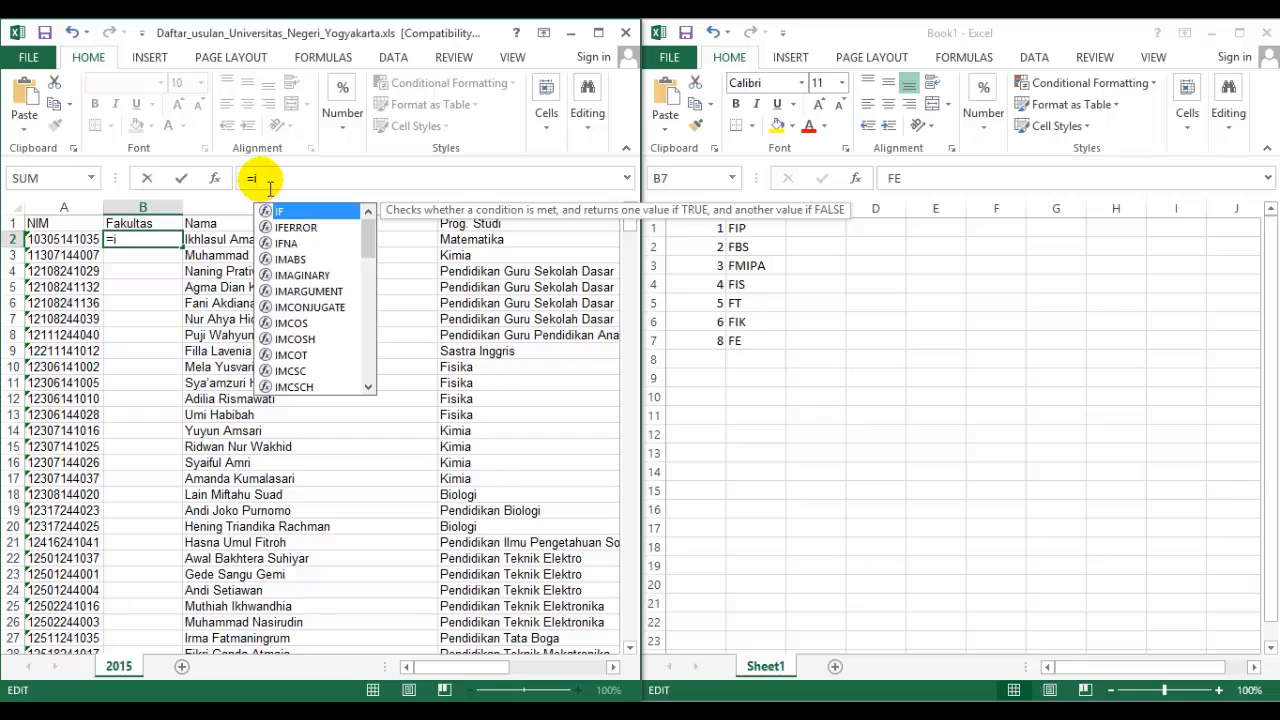
key(BackSpace)
text(IF()
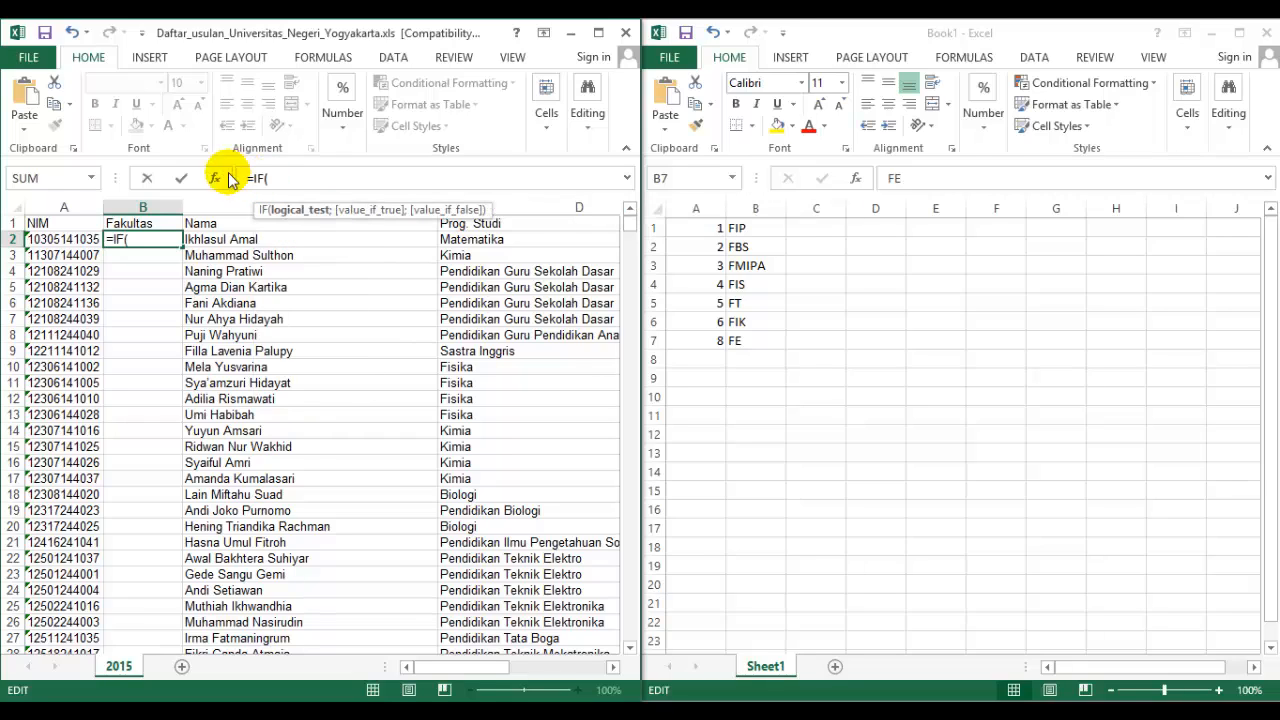
text(LEFT()
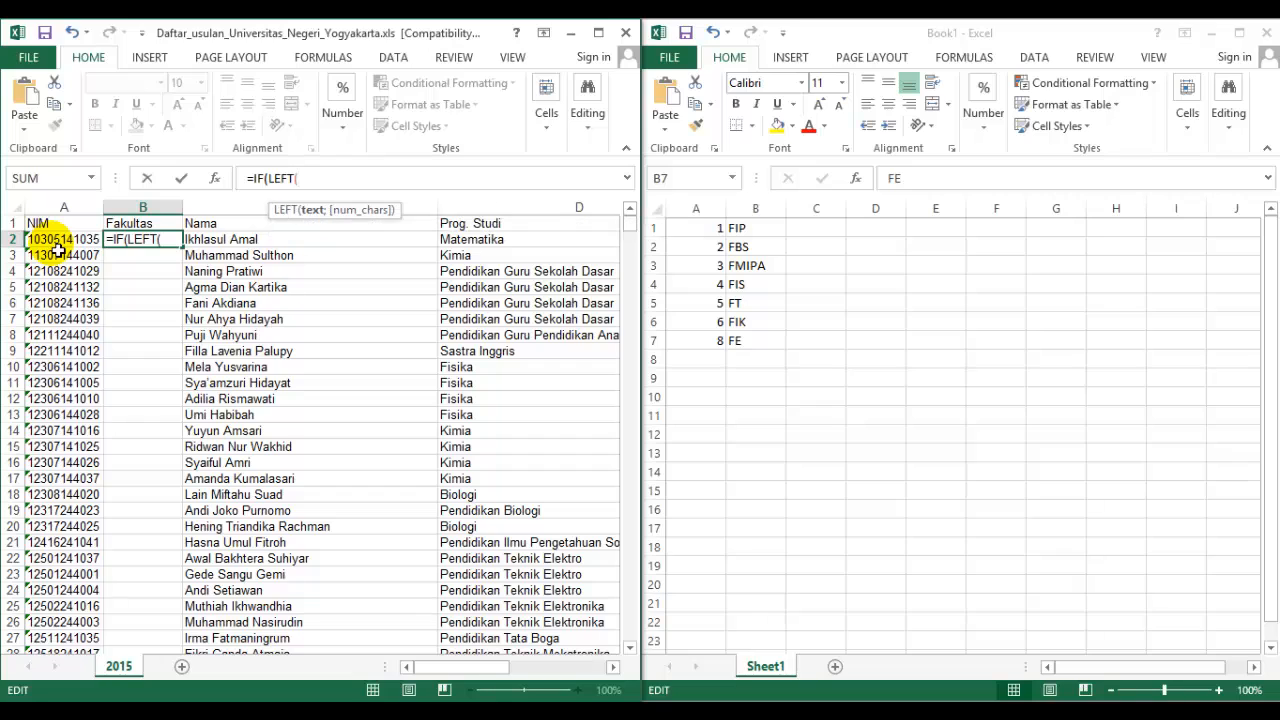
click(57, 250)
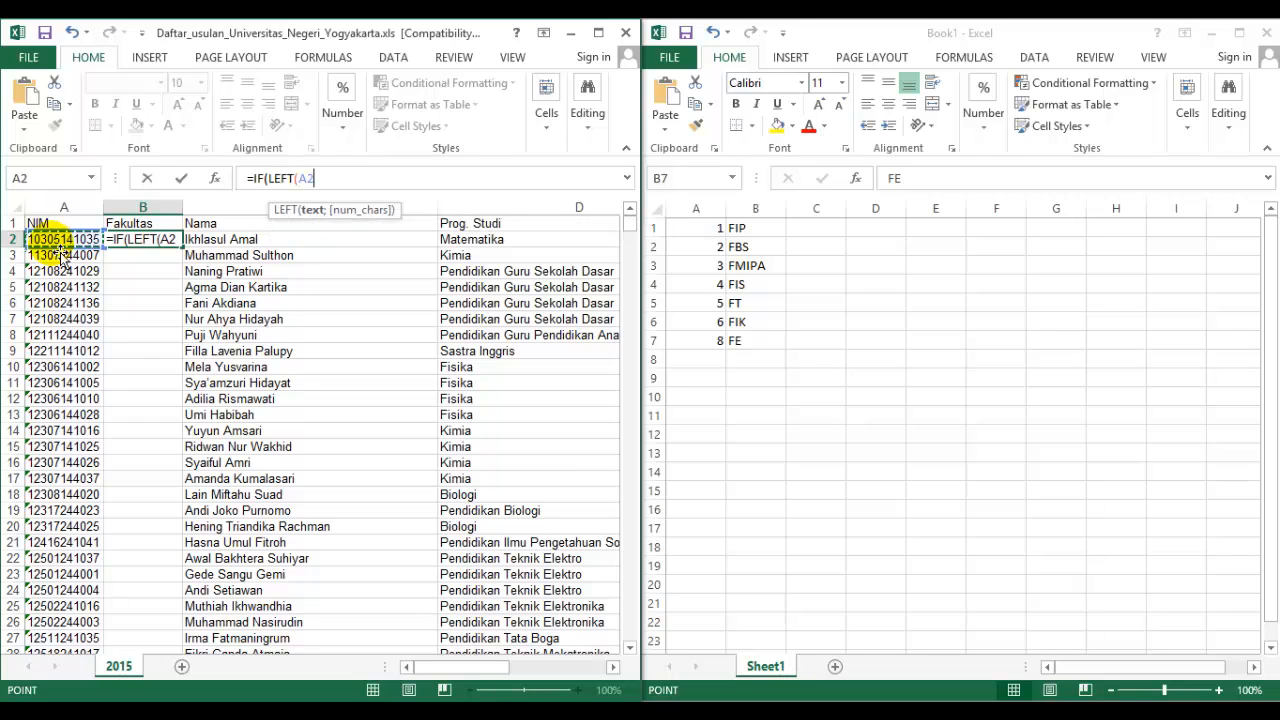
key(BackSpace)
key(BackSpace)
key(BackSpace)
key(BackSpace)
key(BackSpace)
key(BackSpace)
key(BackSpace)
In the B2 formula, use MID(A2;3;1) instead of LEFT to test the third NIM digit against "1" and return "FIP".
text(MID)
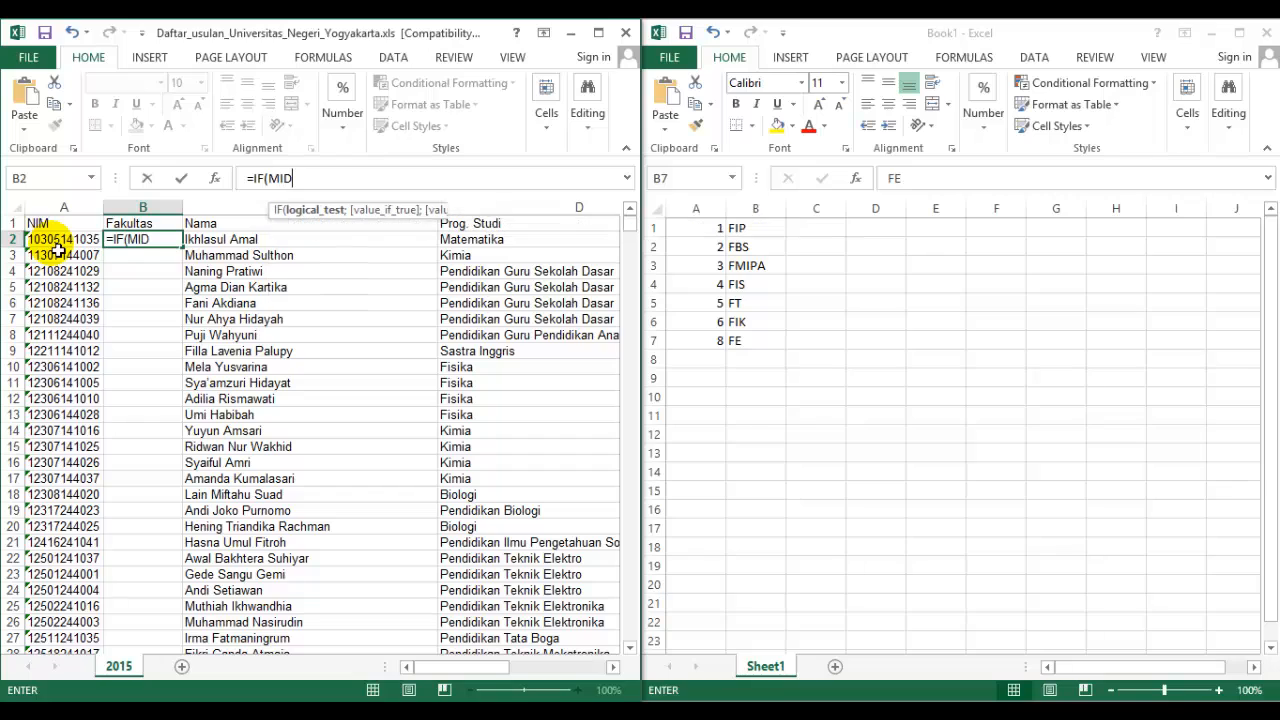
text(()
click(57, 250)
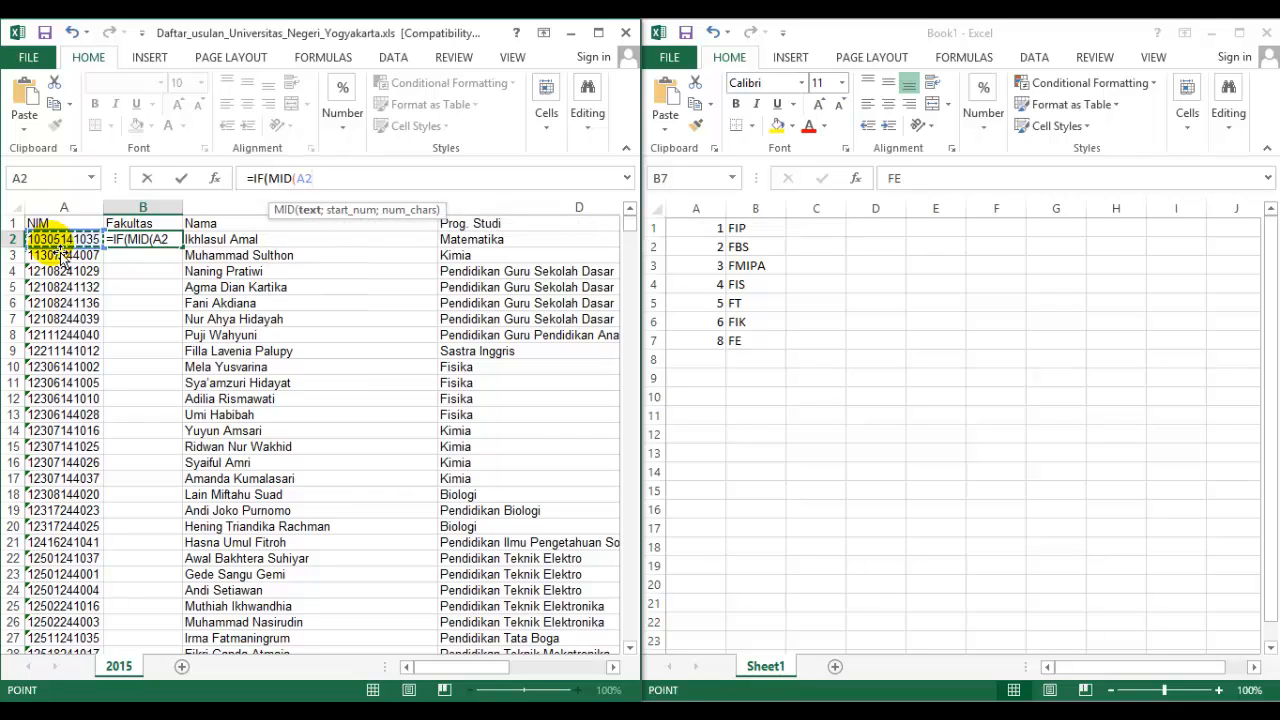
text(;3;1)==)
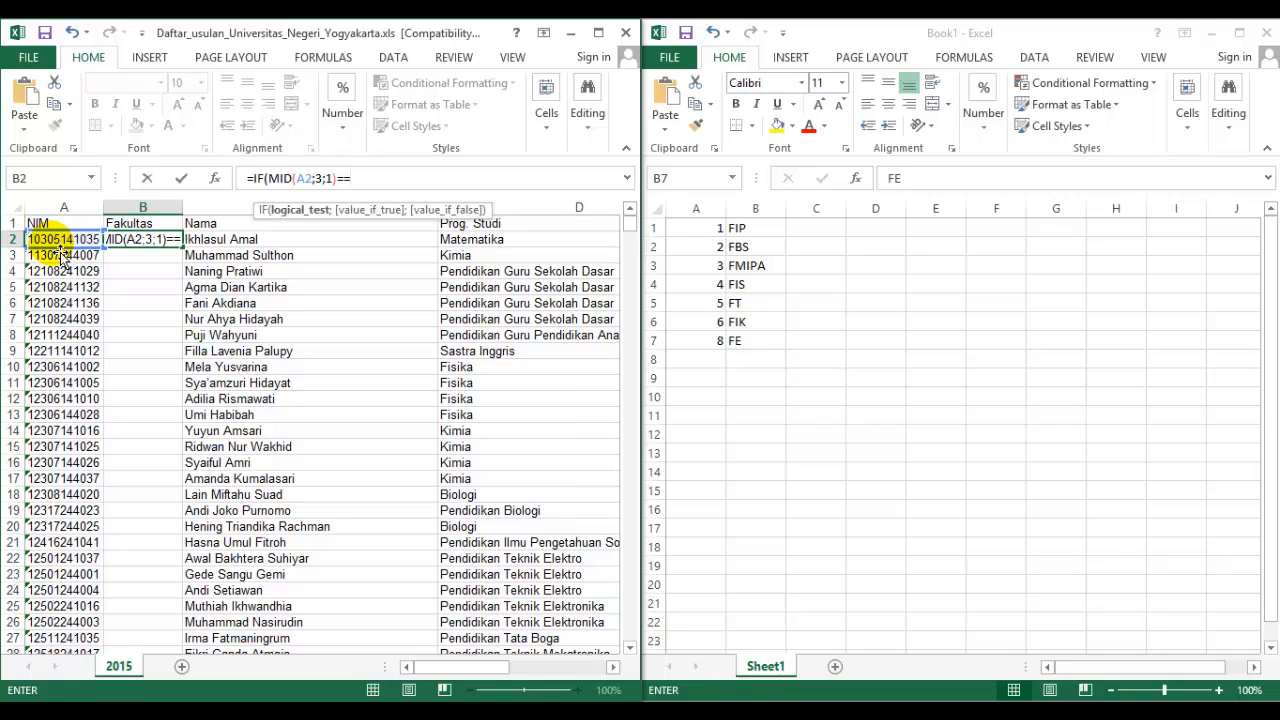
text("1";)
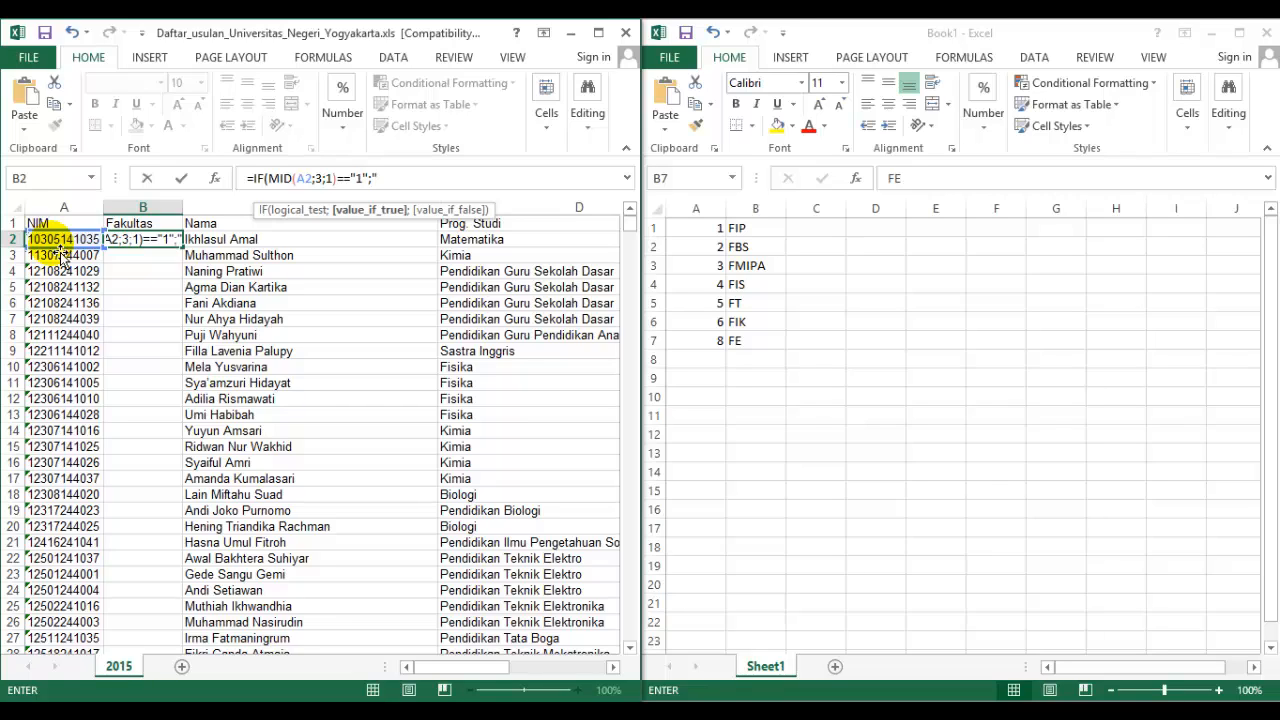
text("FIP";)
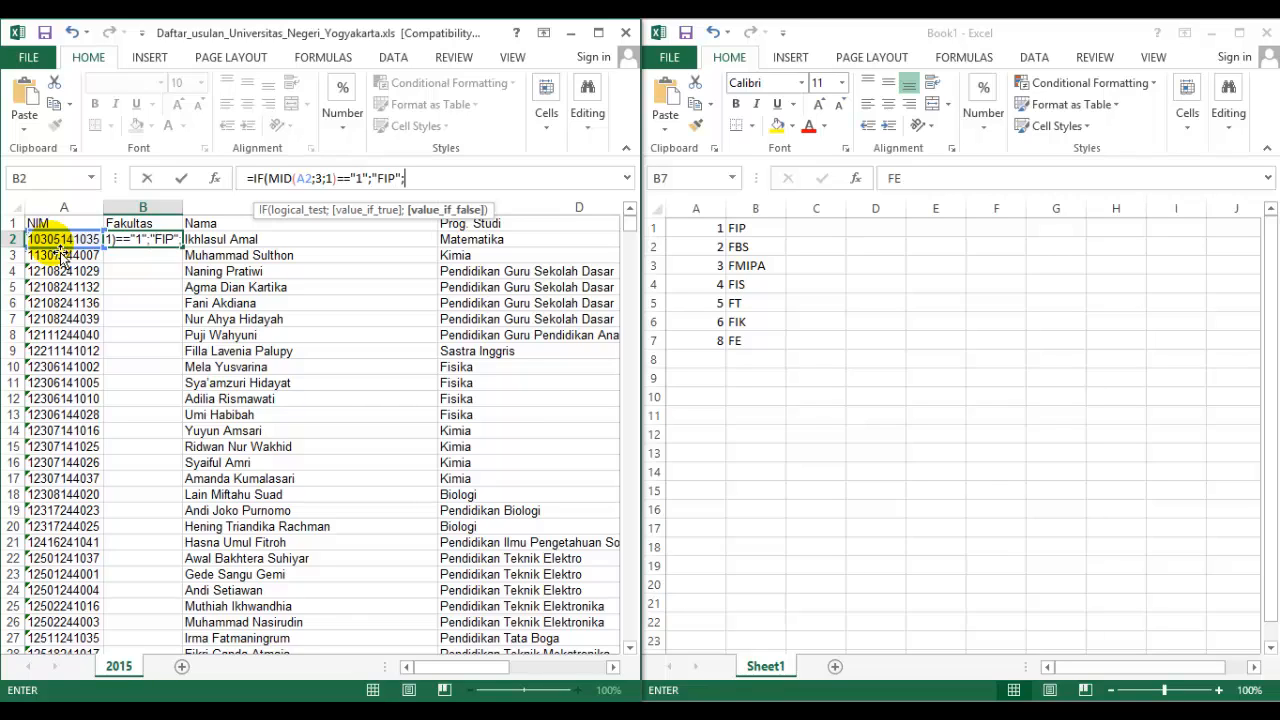
text(IF(MID()
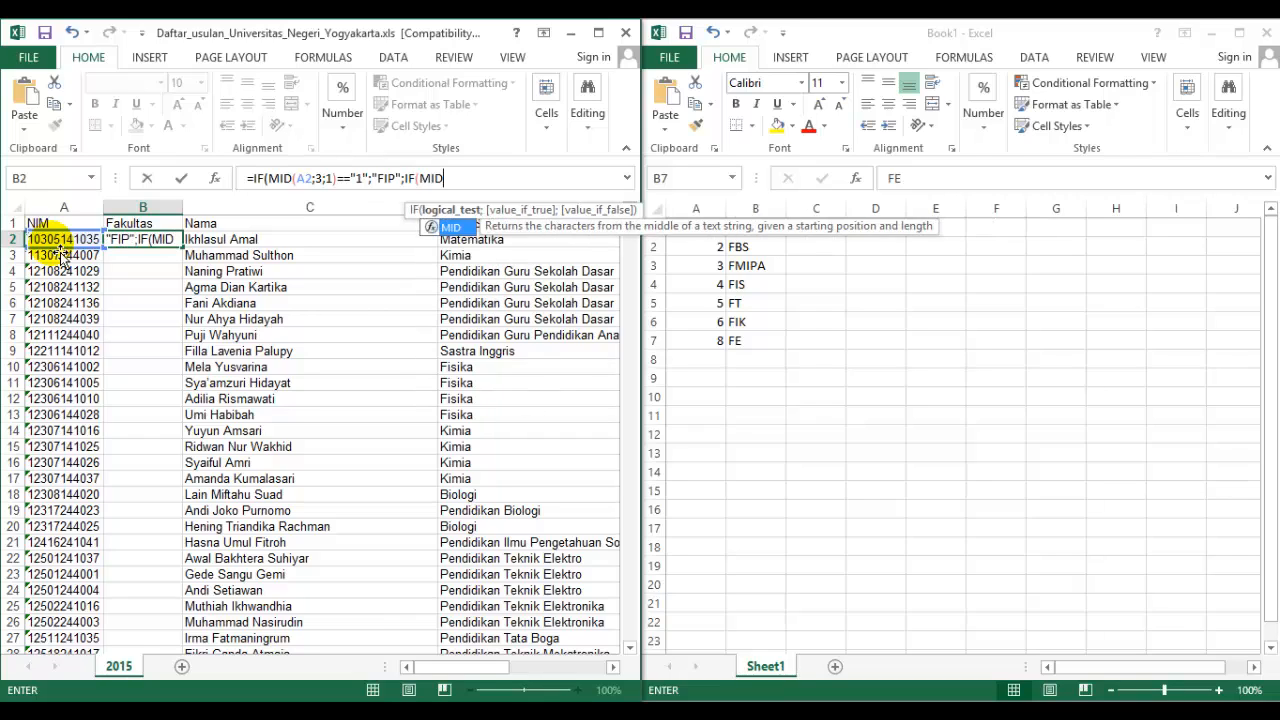
Nest a second IF as the false value in B2, testing MID(A2;3;1) against "2".
click(61, 242)
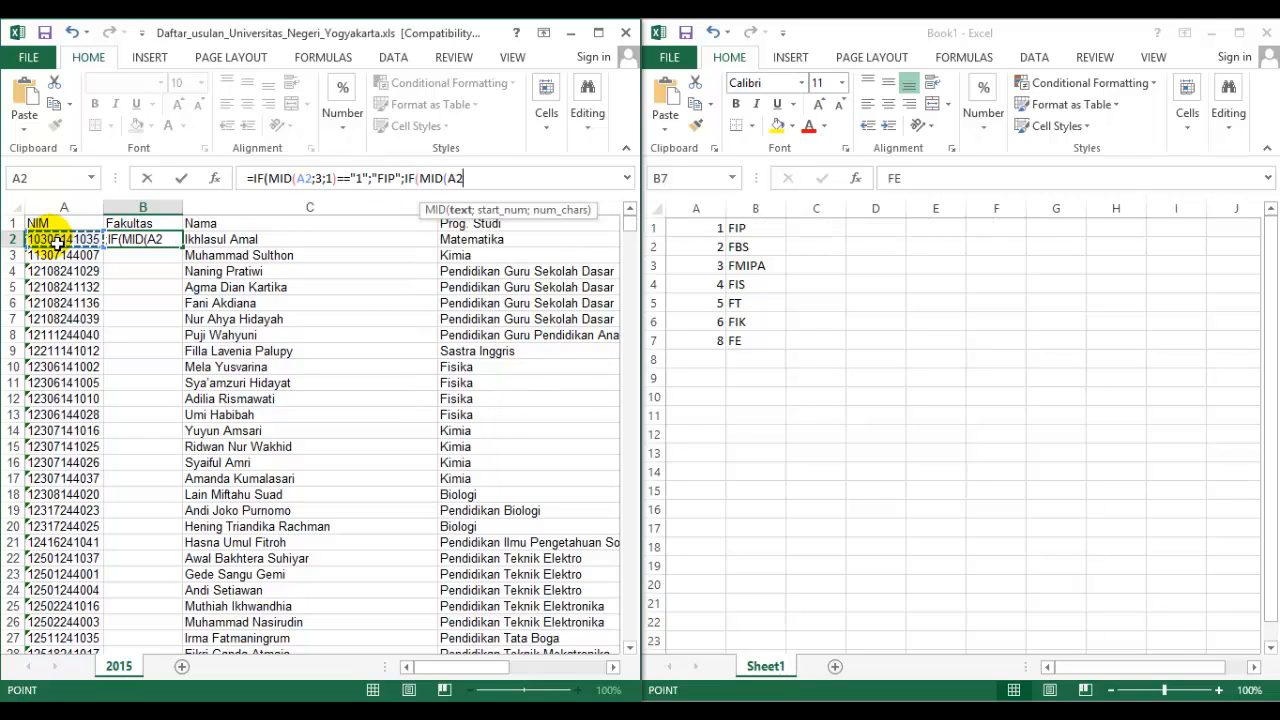
text(;3;)
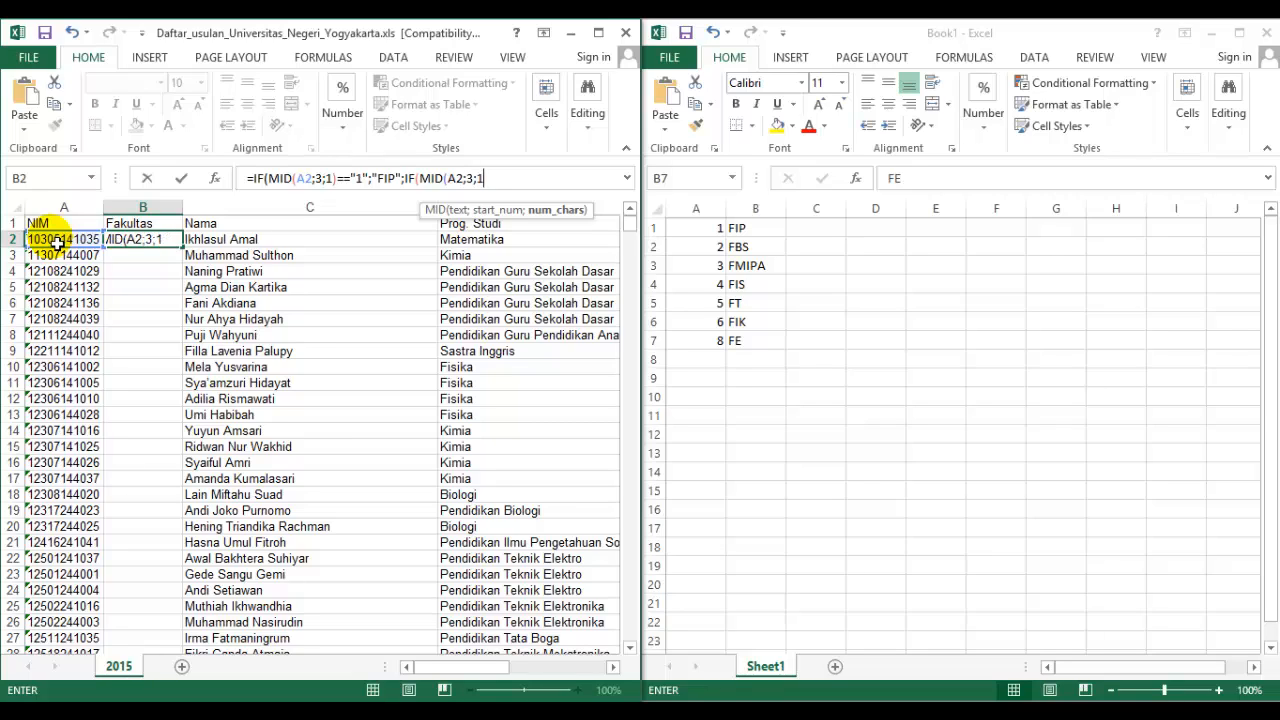
text(1))
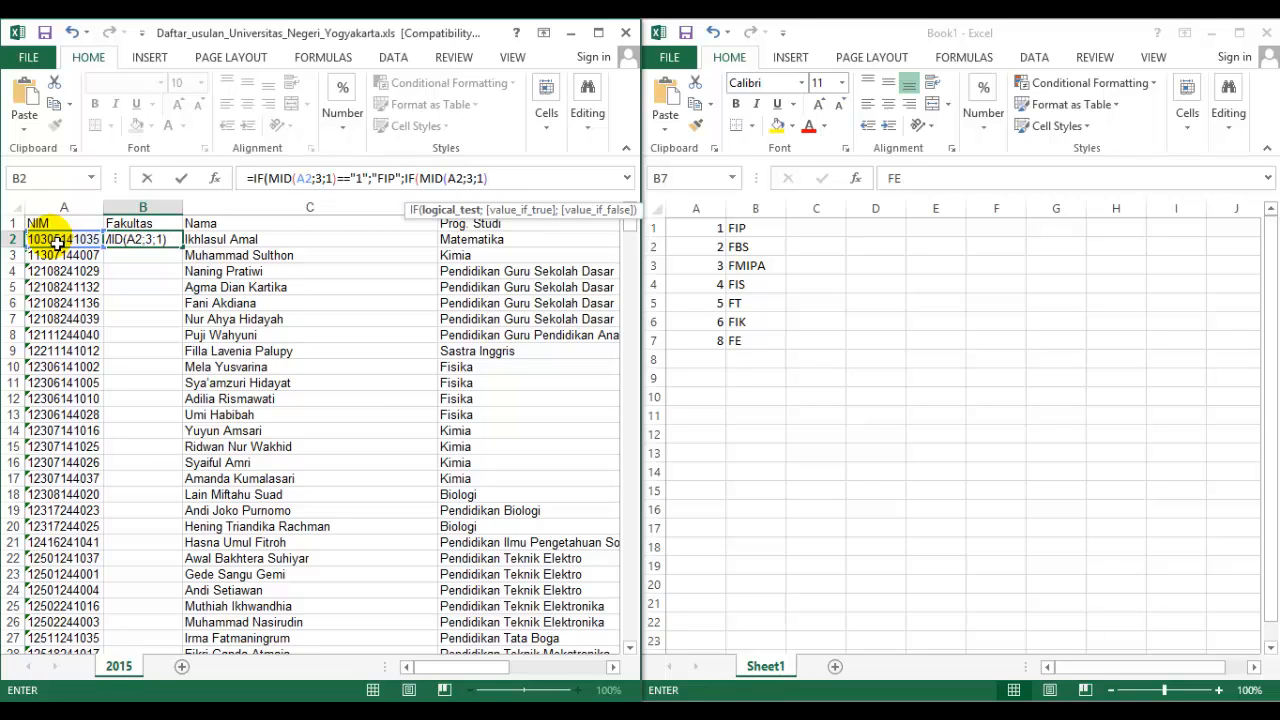
text(;)
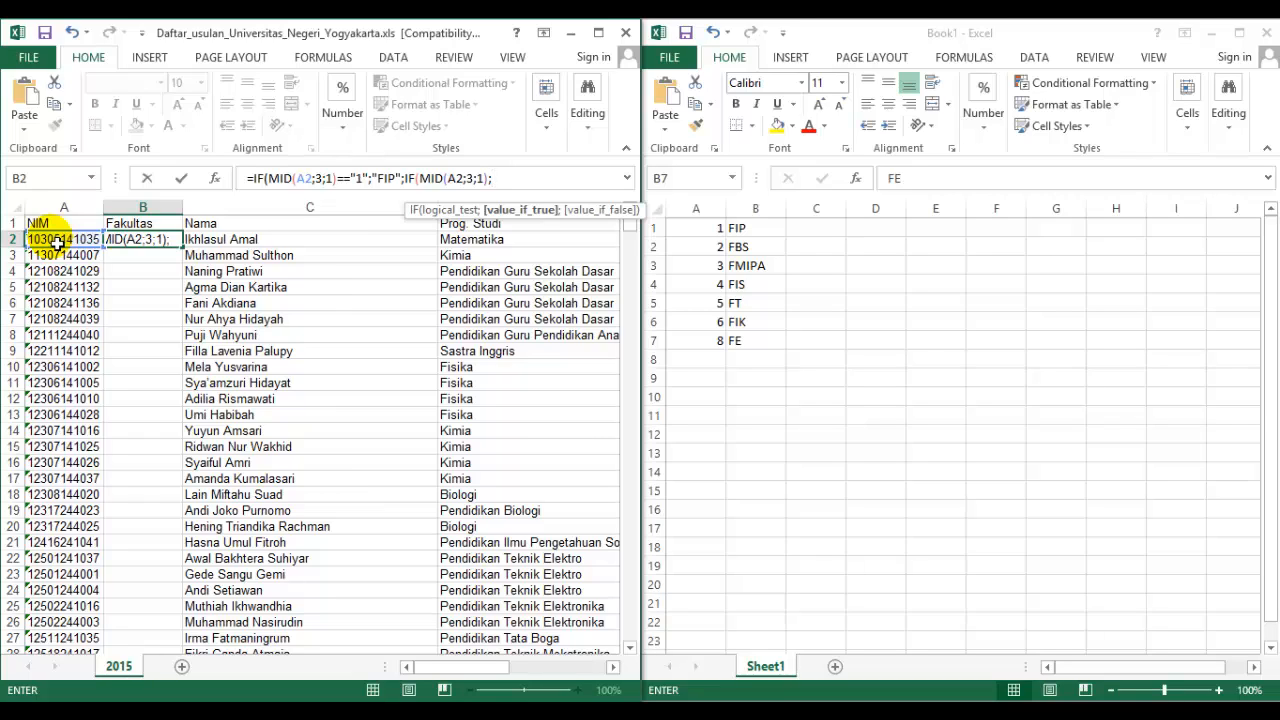
key(BackSpace)
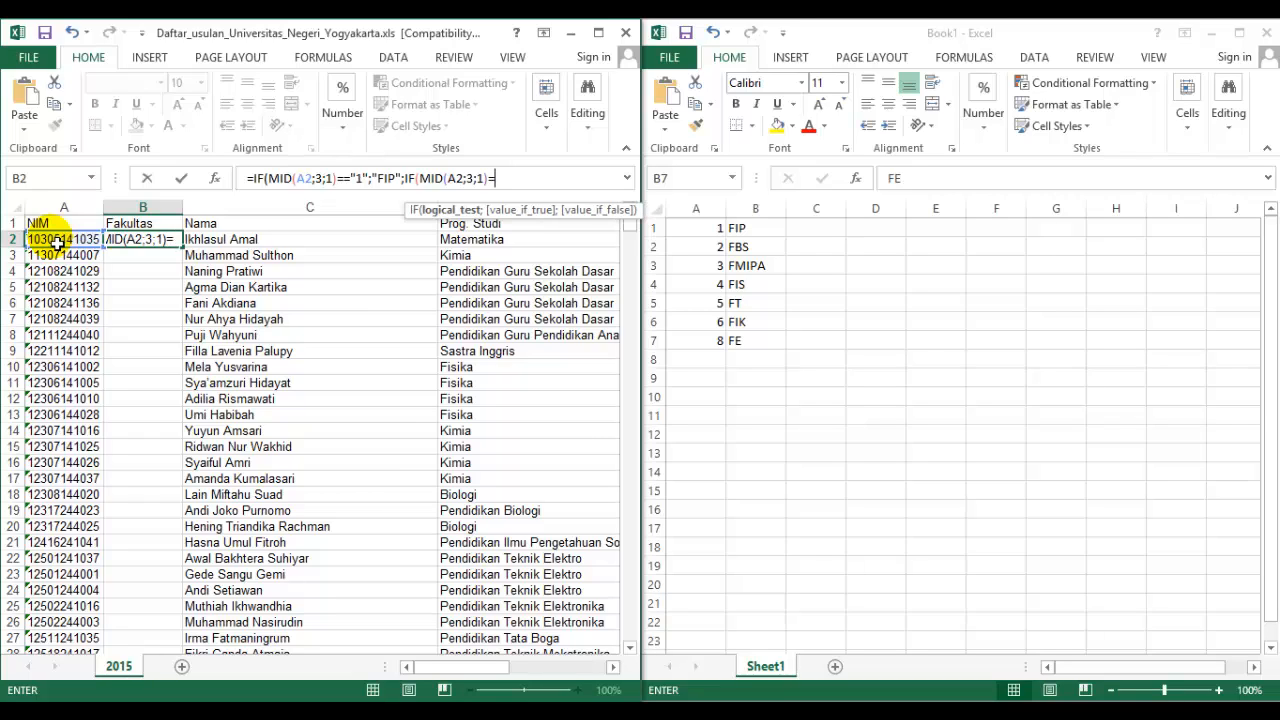
text(="2";"FBS";IF(MID(A2;)
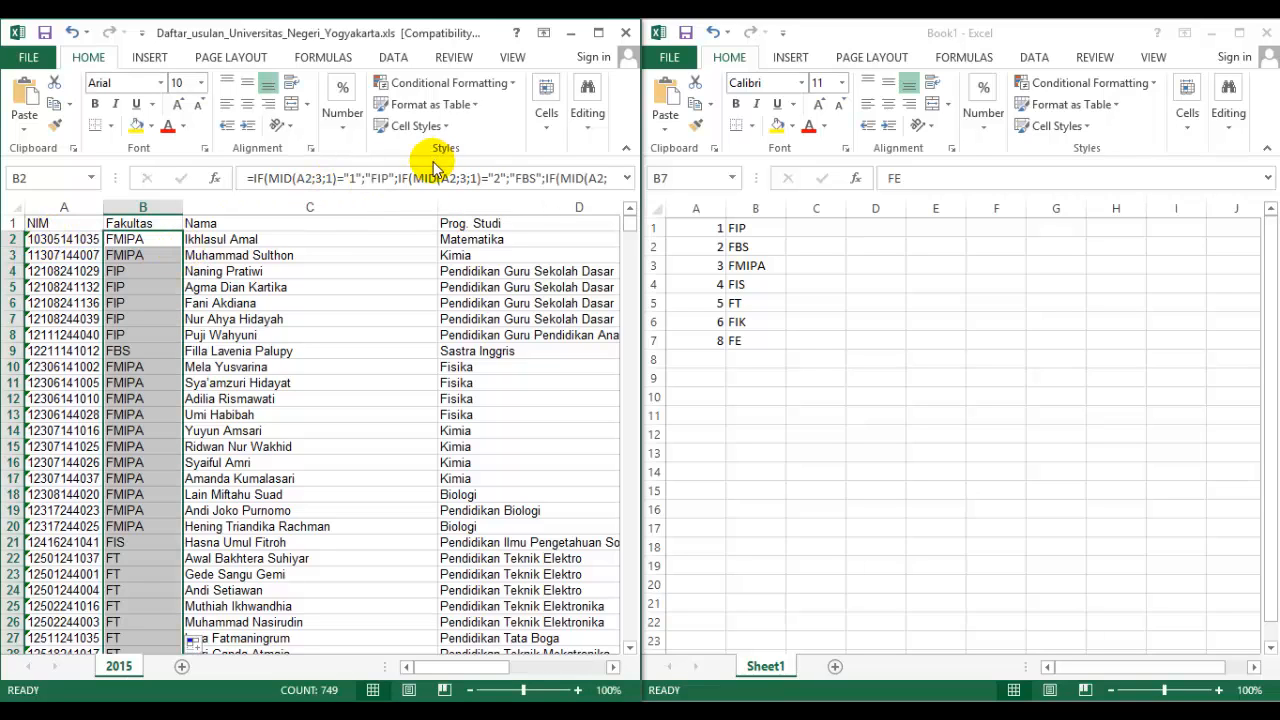
Maximize the proposal workbook and check the filled Fakultas column from B2 down to the last data row.
click(598, 34)
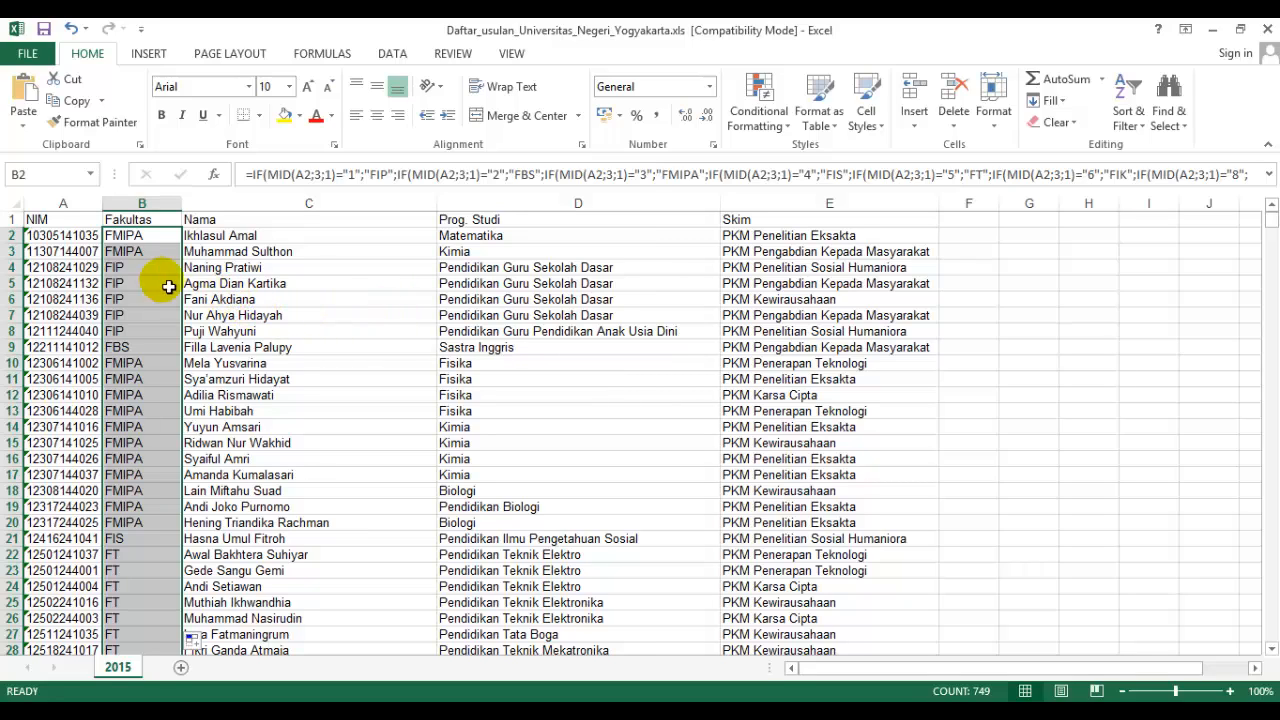
click(150, 242)
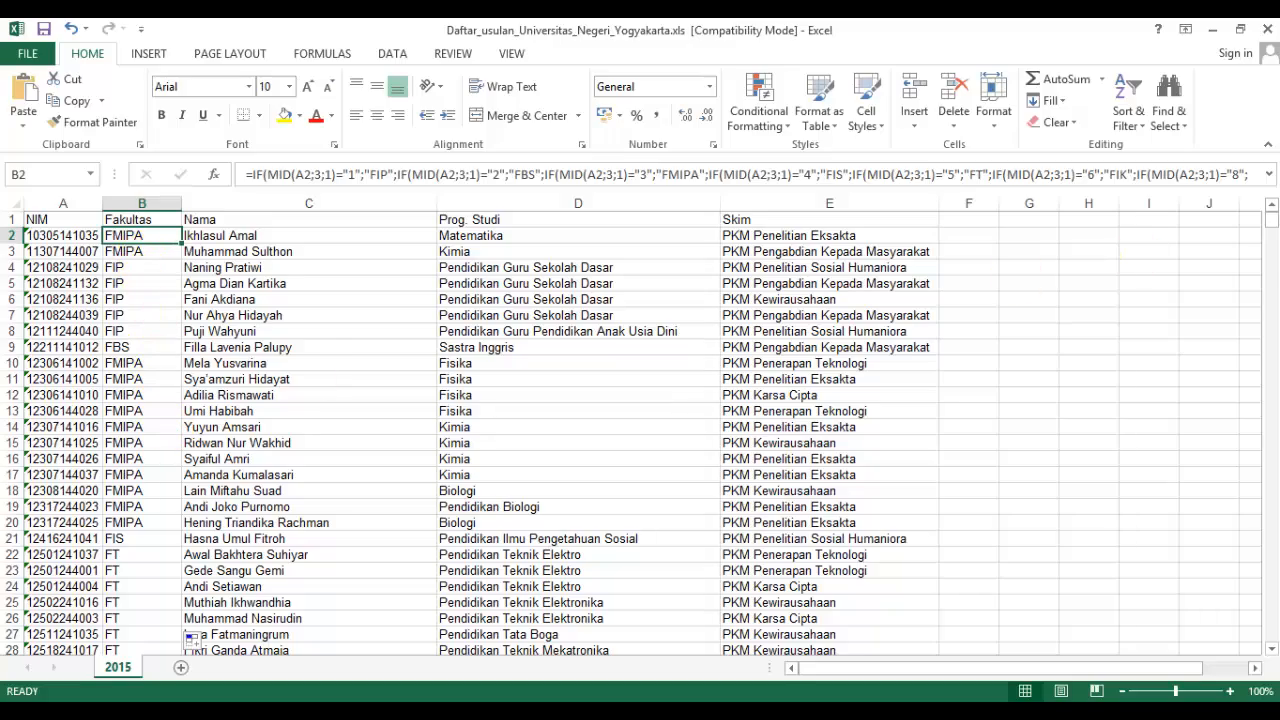
drag(1266, 222, 1234, 643)
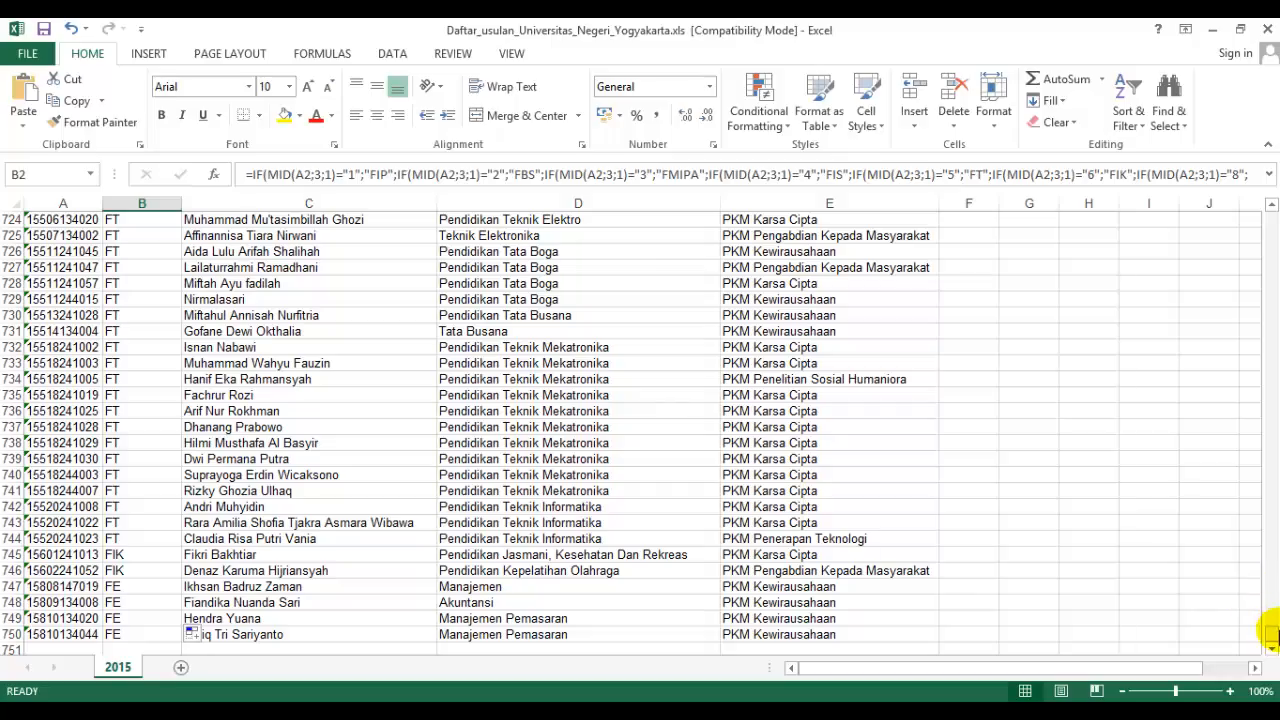
drag(1268, 636, 1269, 215)
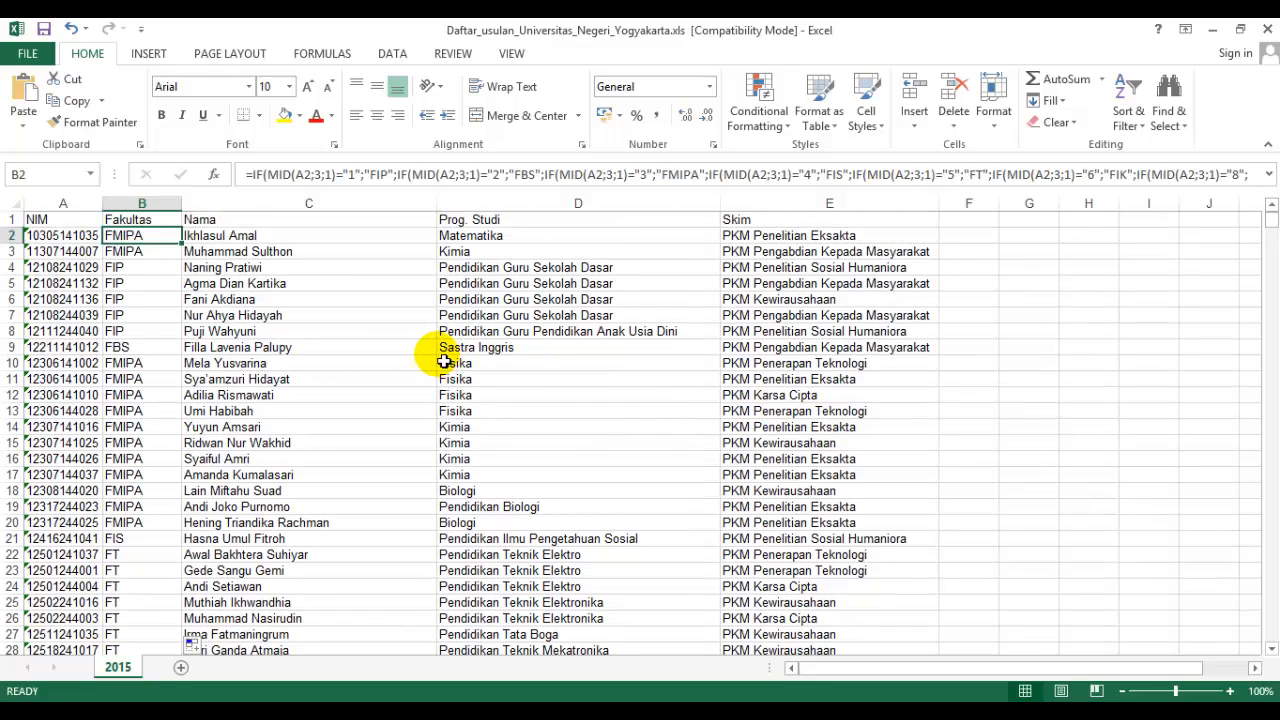
Create a PivotTable from the range '2015'!$A$1:$E$750 on a new worksheet.
click(88, 219)
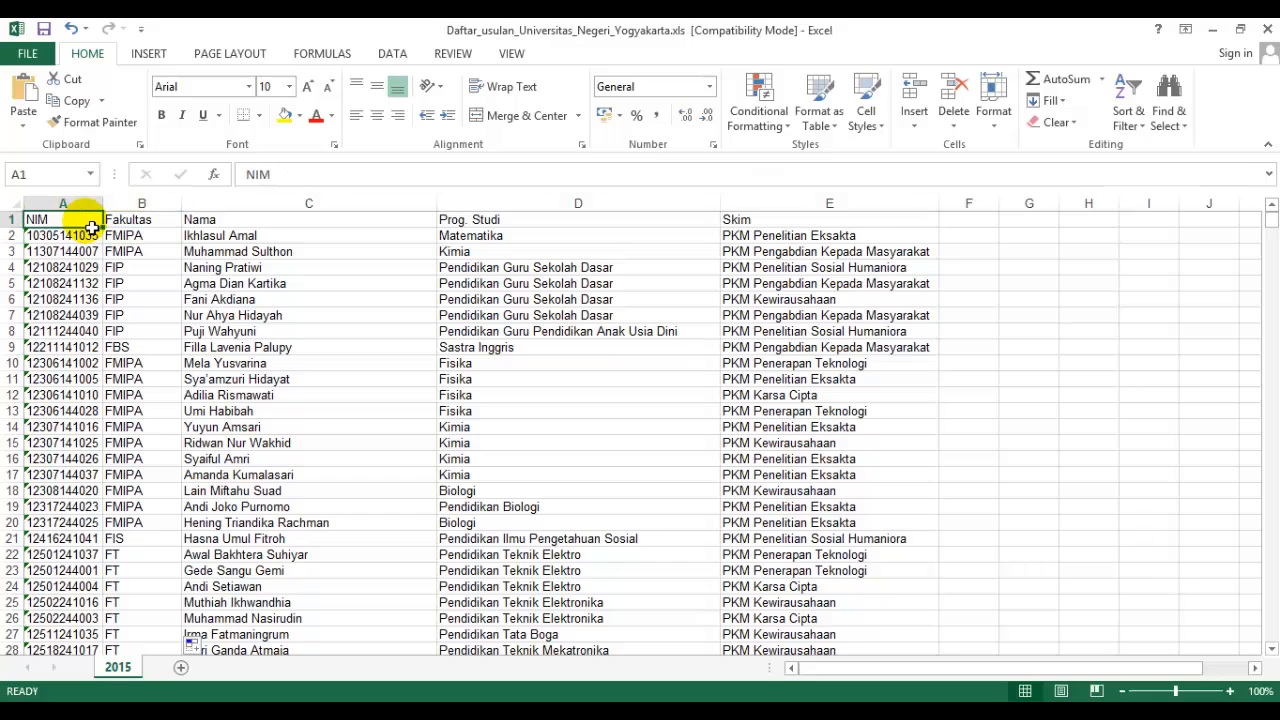
click(125, 219)
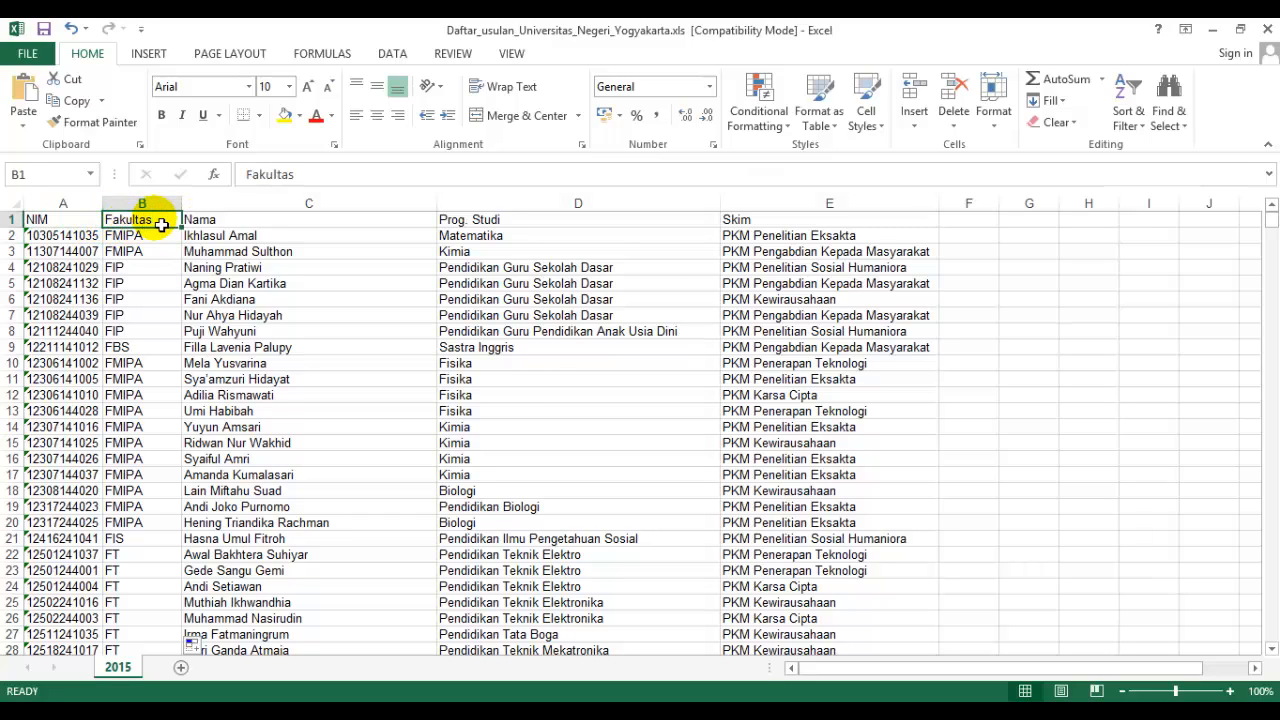
click(752, 220)
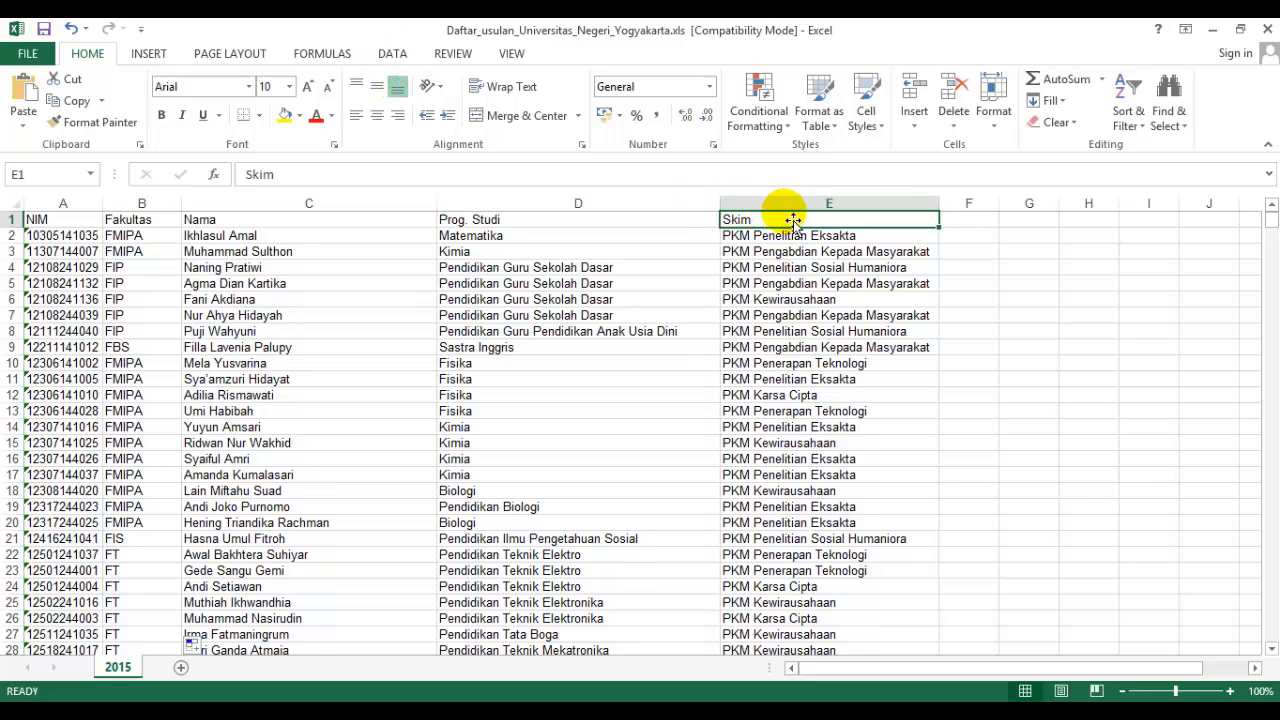
click(150, 53)
click(32, 90)
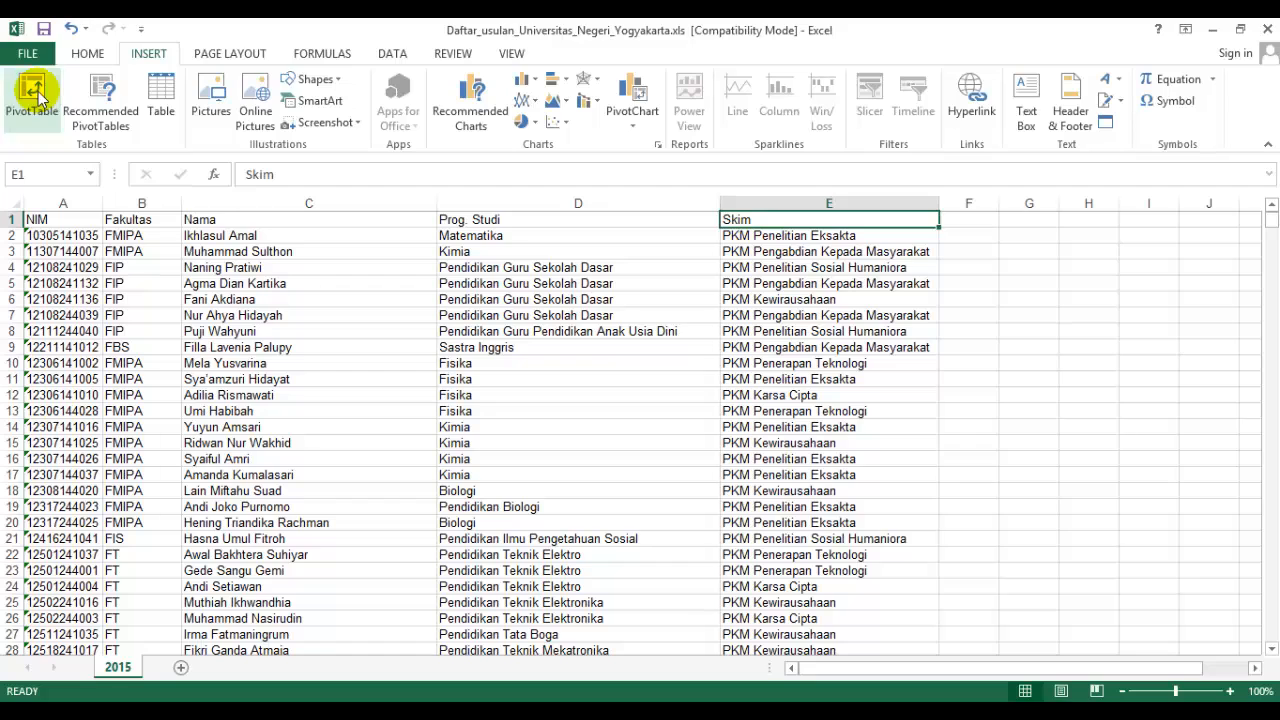
drag(771, 200, 763, 176)
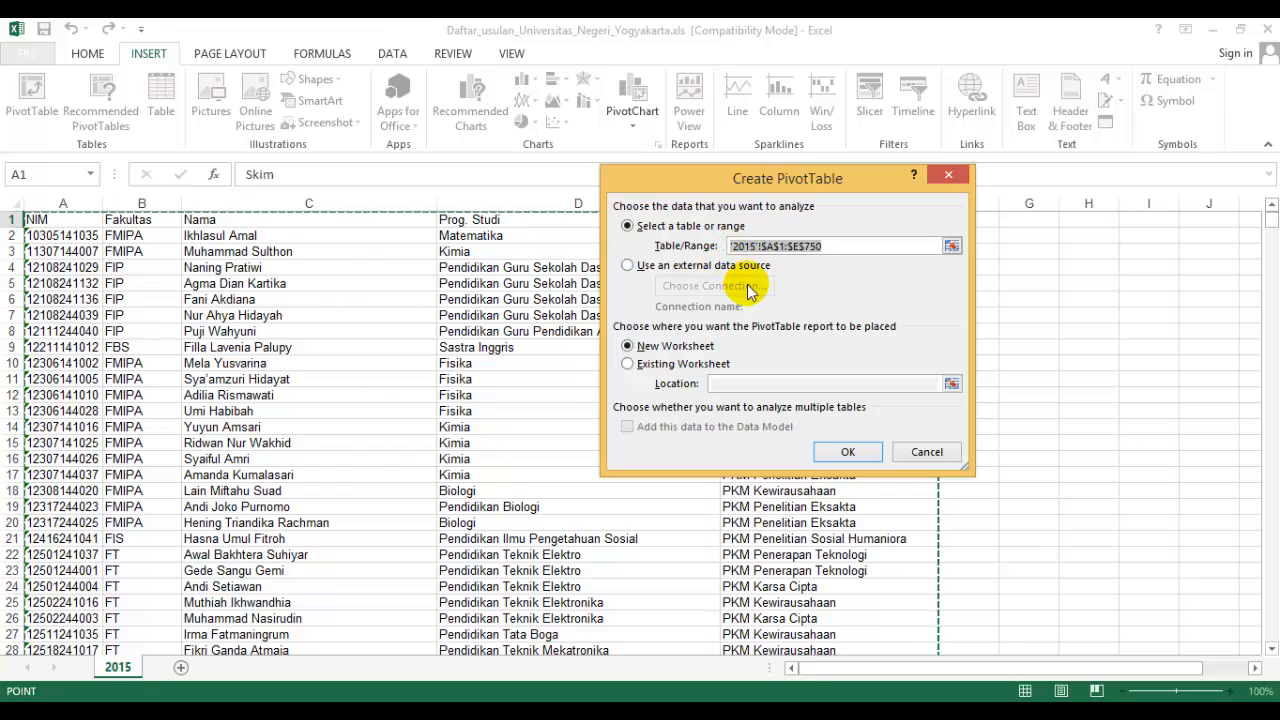
click(676, 348)
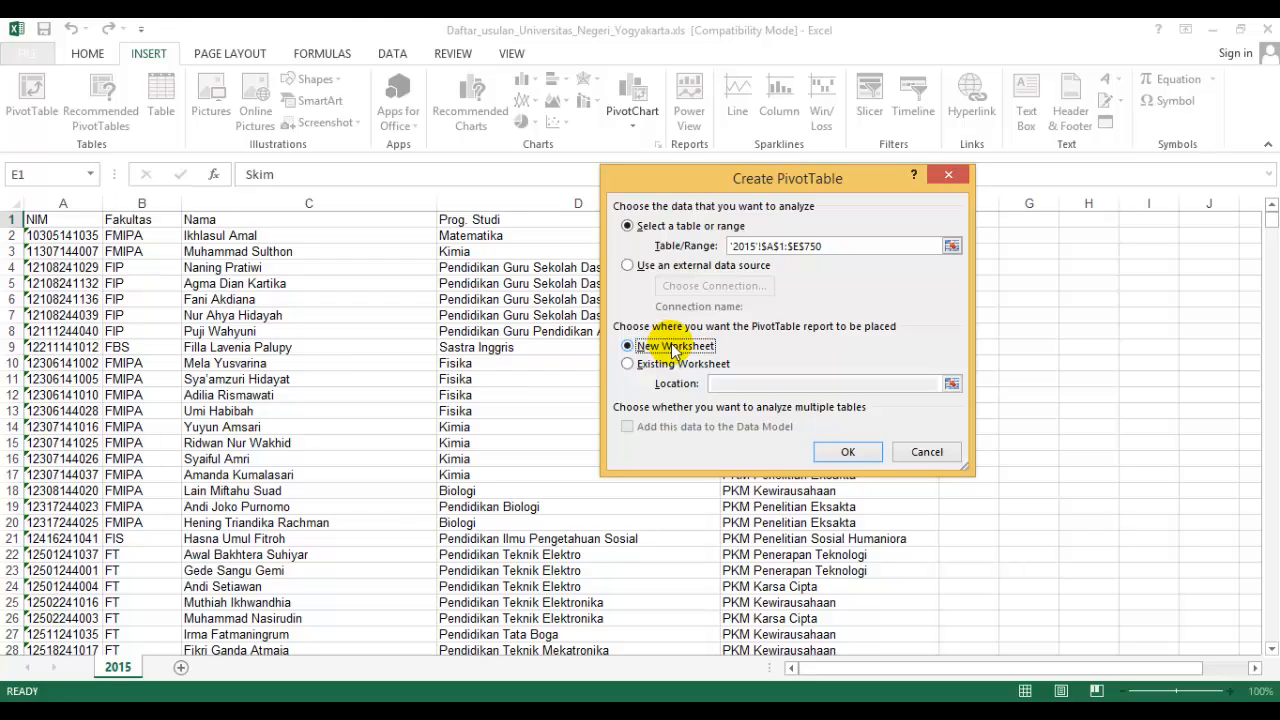
click(843, 455)
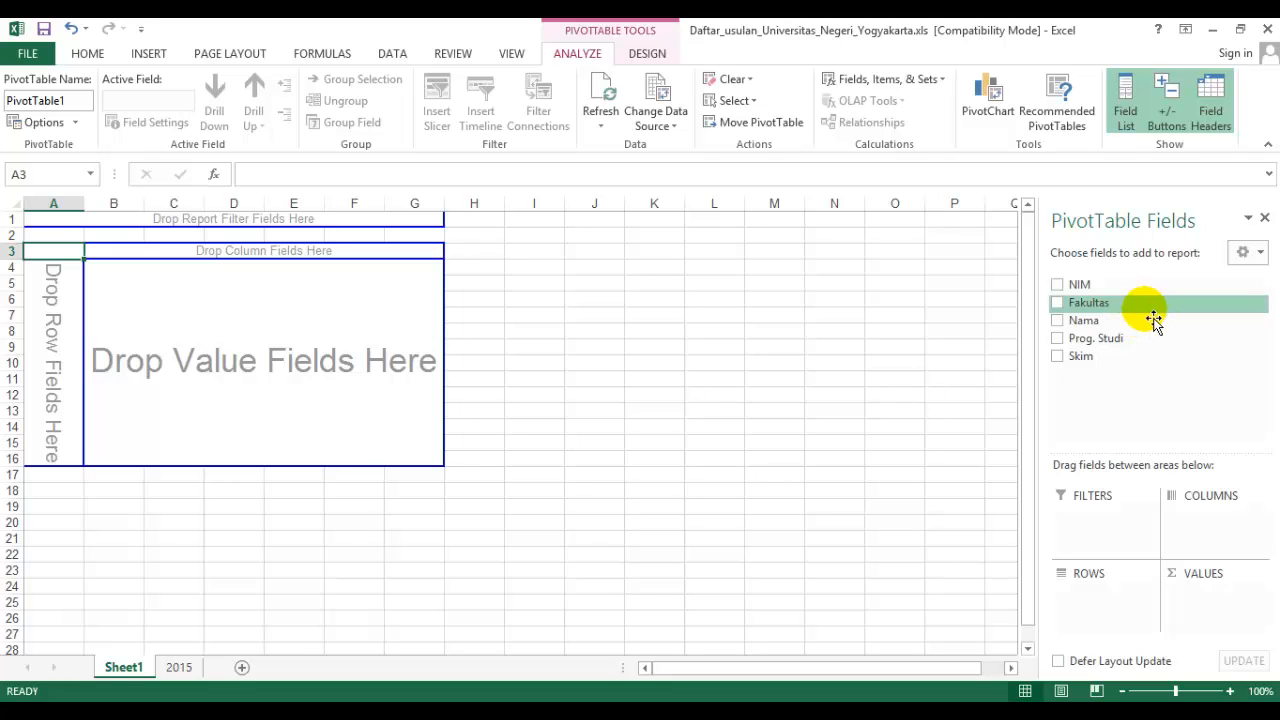
Lay out the PivotTable with Skim as the column field and Fakultas as the row field.
click(1112, 366)
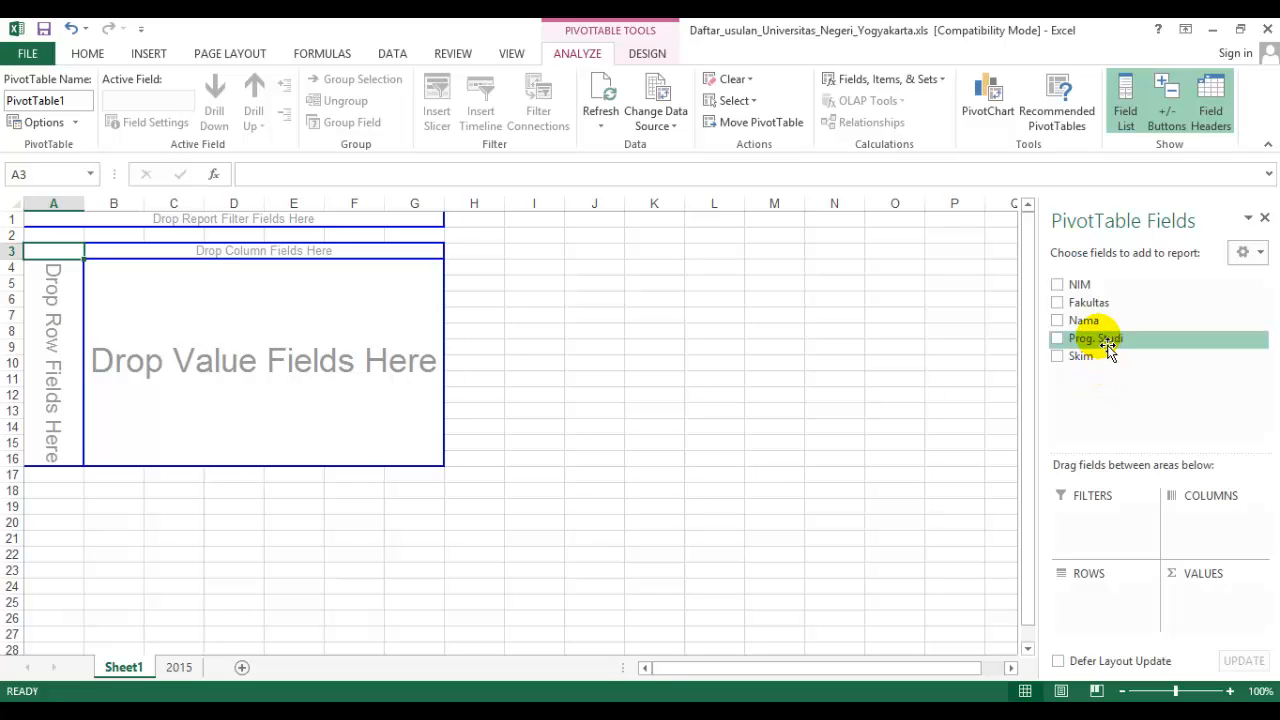
drag(1103, 366, 1094, 606)
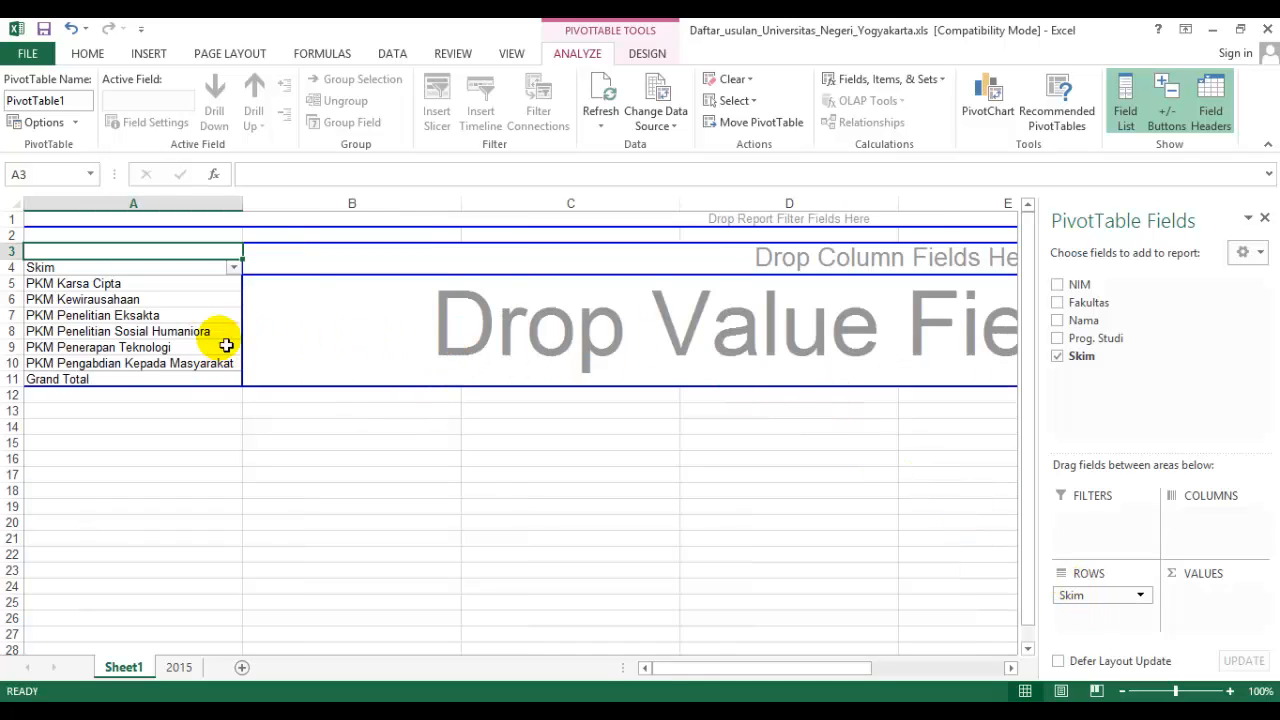
drag(1135, 607, 1194, 523)
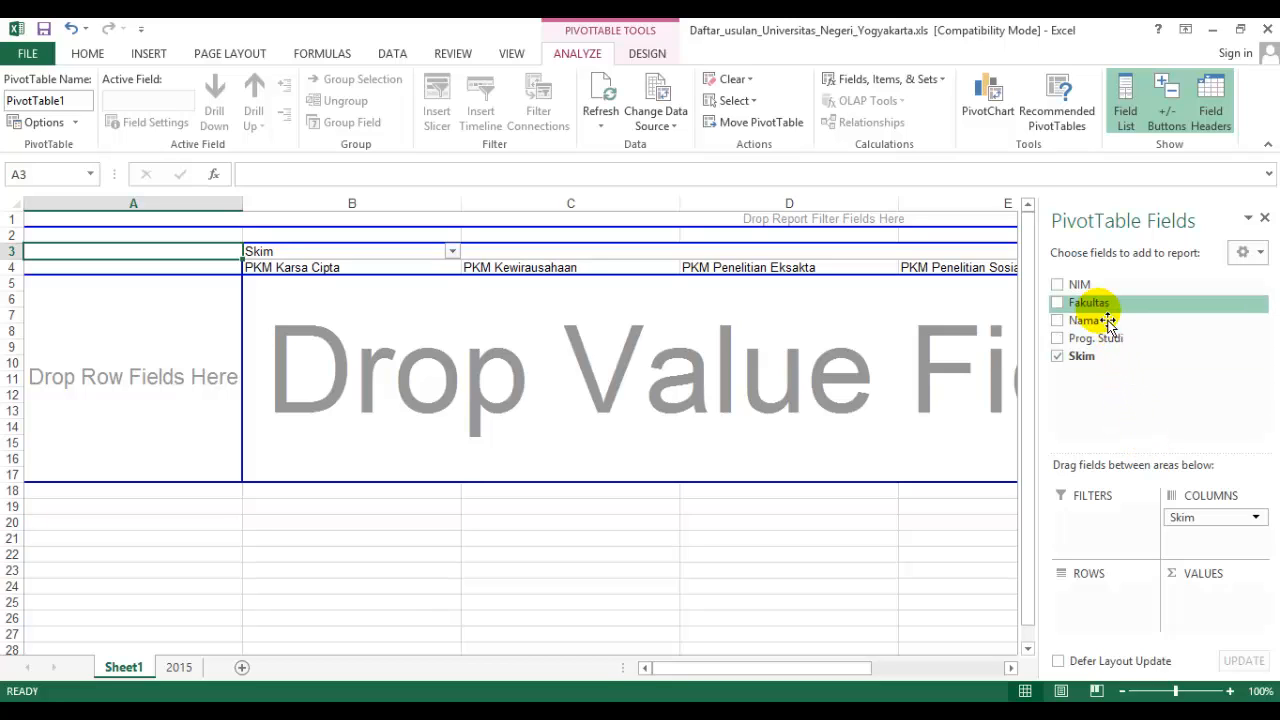
drag(1108, 320, 1097, 596)
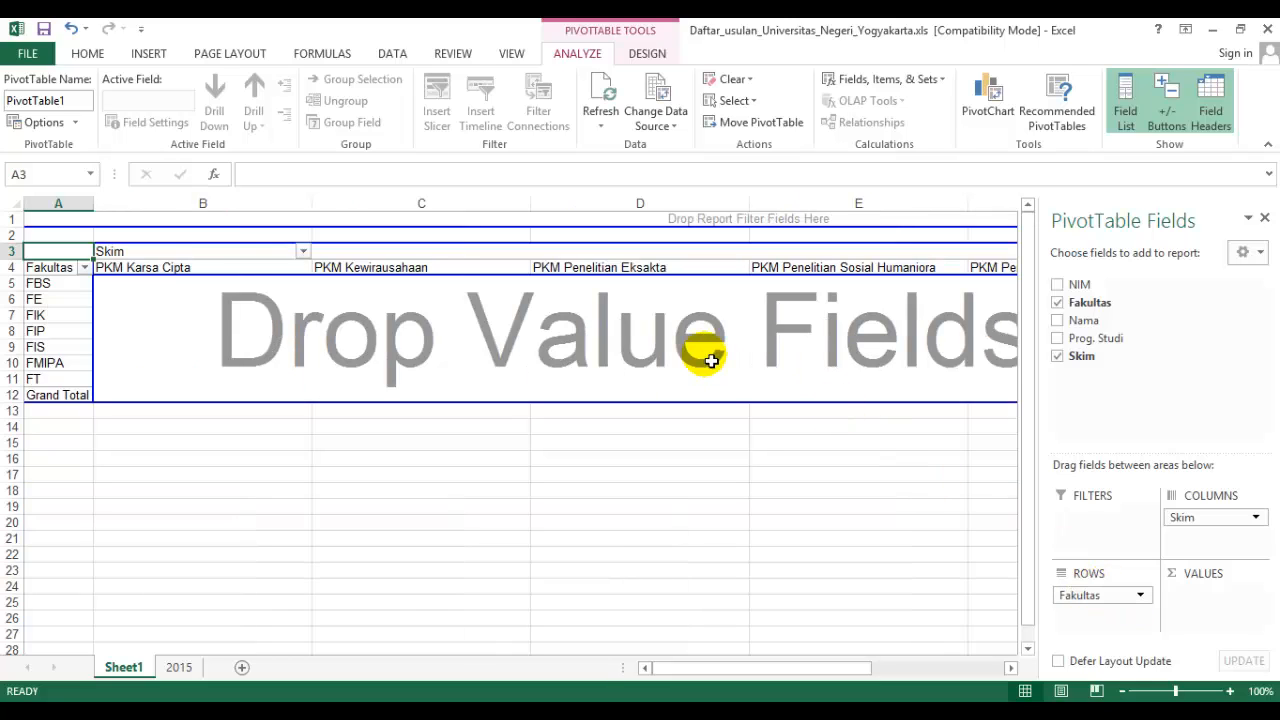
Autofit the widths of the PivotTable's Skim columns, from PKM Karsa Cipta to PKM Pengabdian Kepada Masyarakat.
double_click(311, 204)
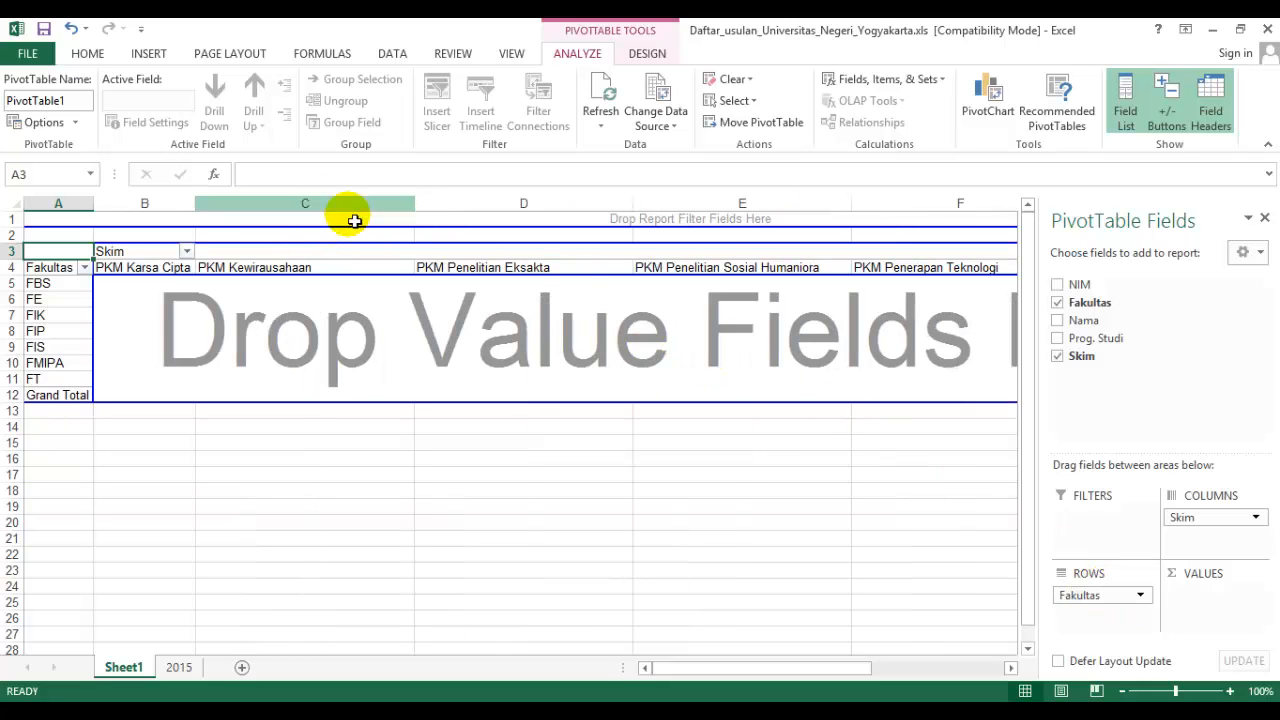
double_click(416, 206)
double_click(536, 205)
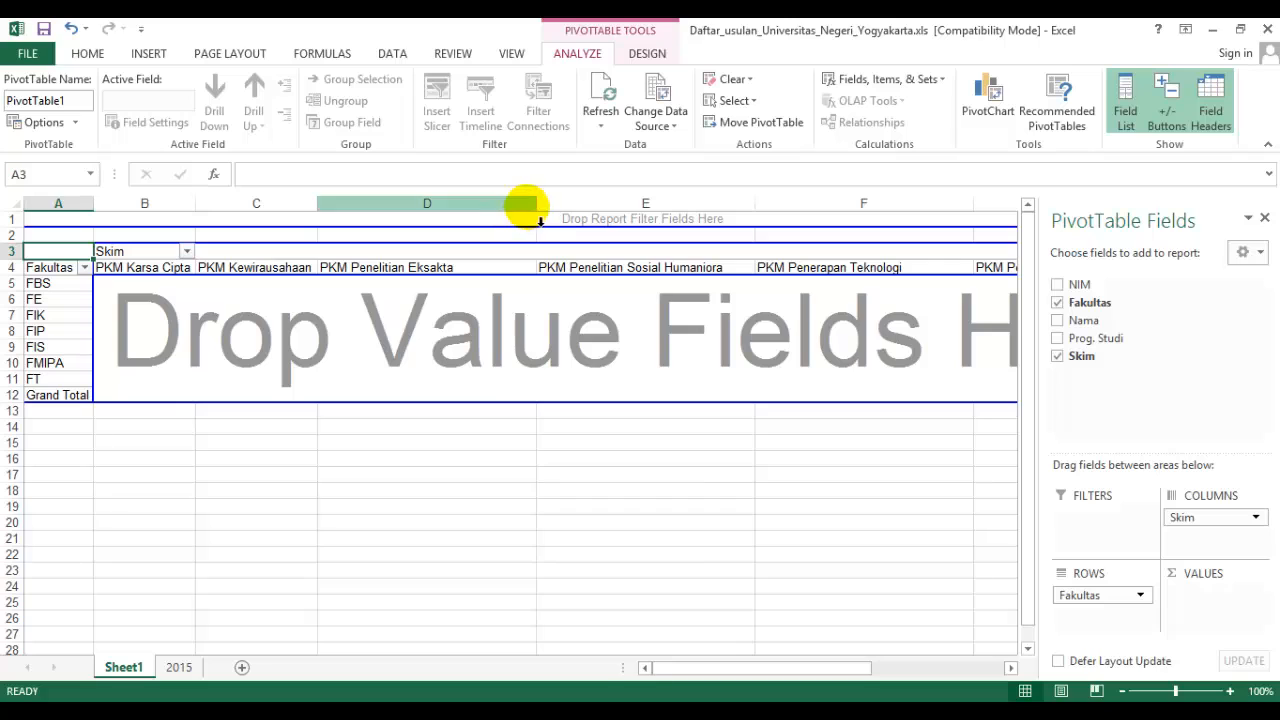
double_click(690, 205)
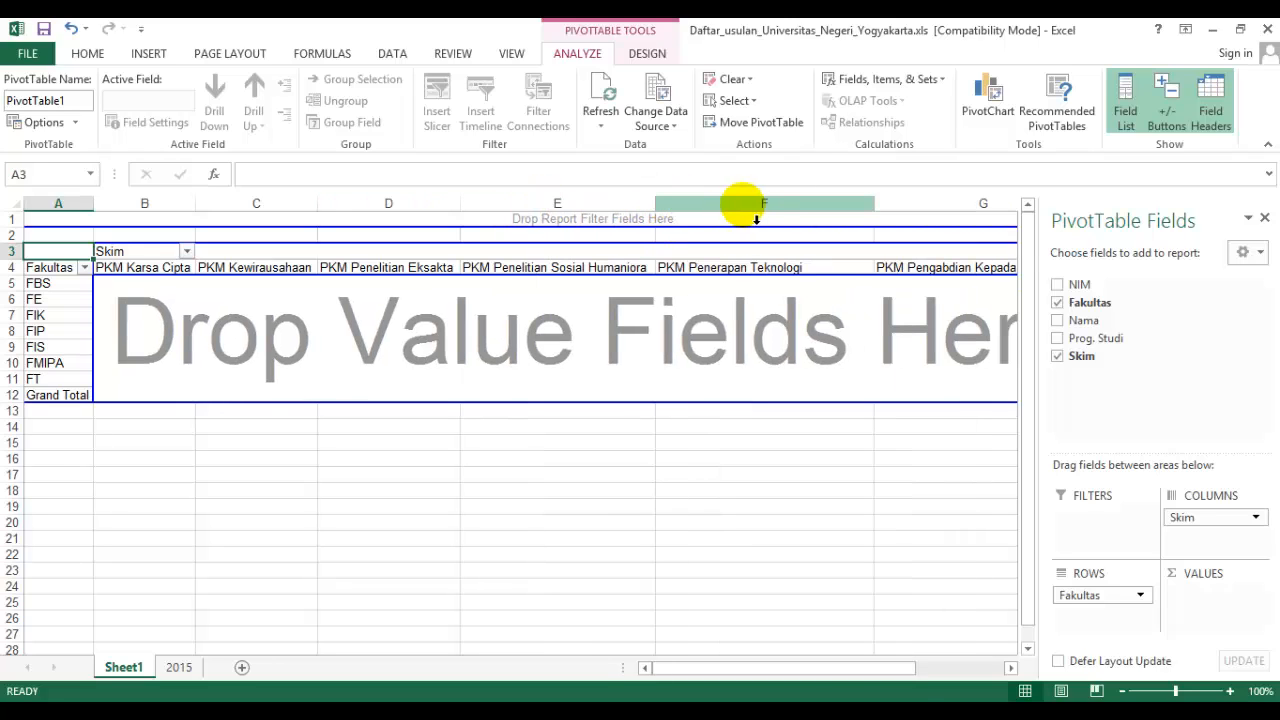
double_click(872, 205)
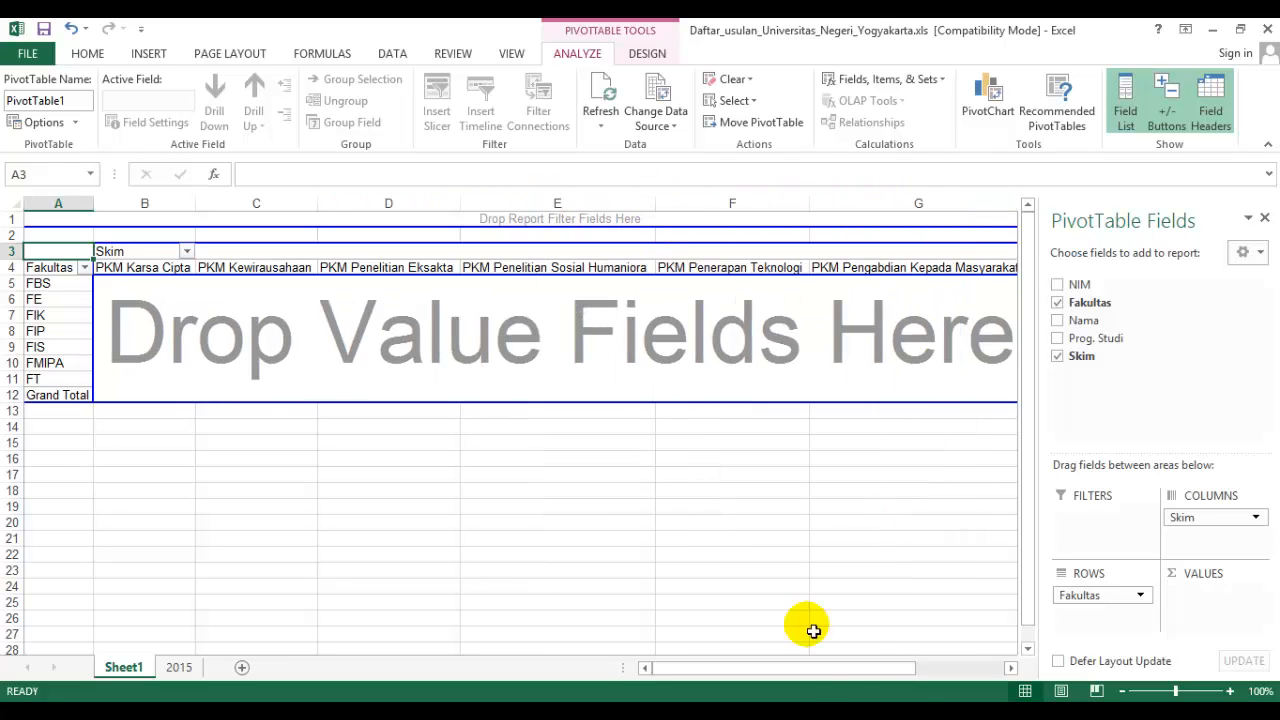
drag(877, 662, 938, 664)
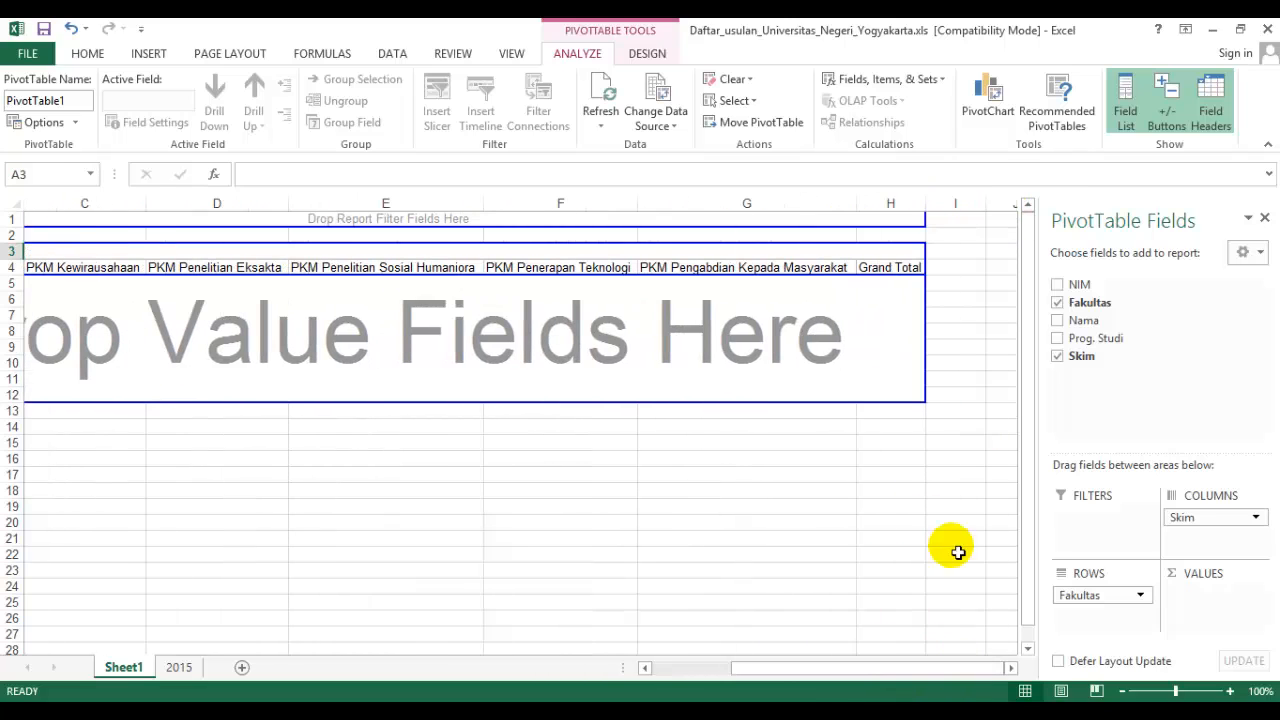
double_click(857, 204)
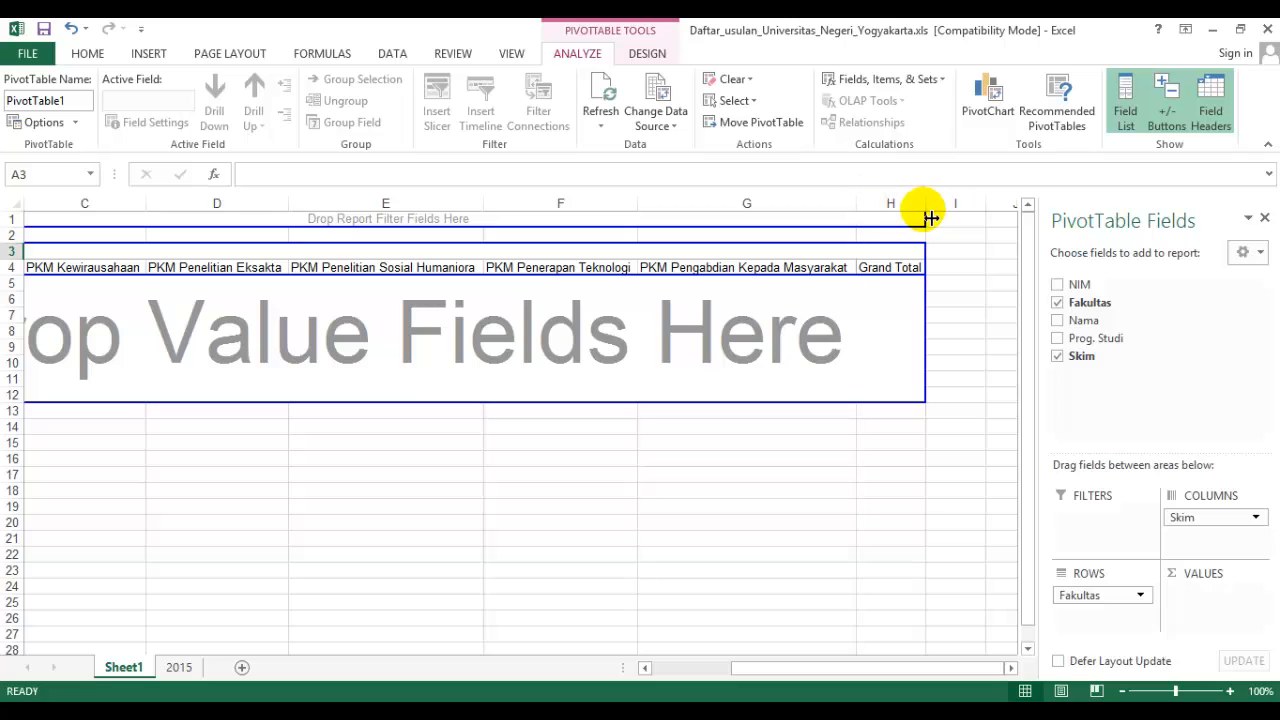
drag(923, 666, 771, 674)
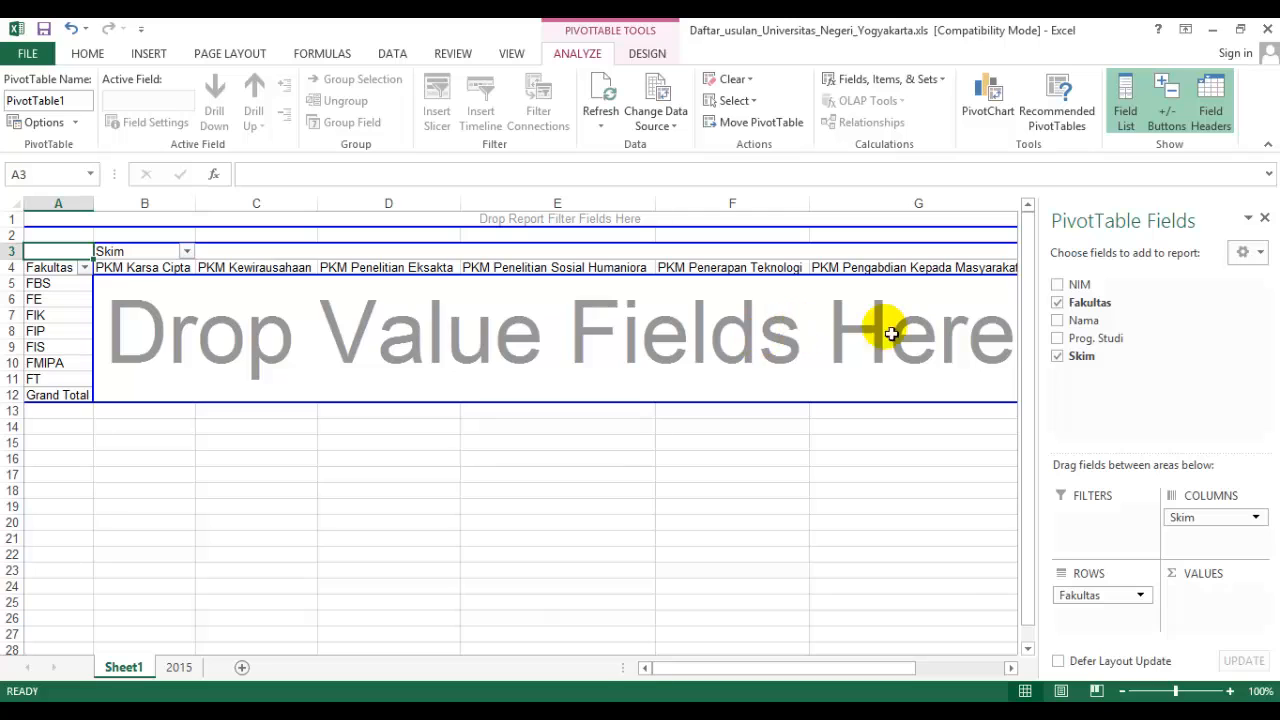
Add NIM to the PivotTable's values to count the proposals per Fakultas and Skim.
drag(1075, 284, 1212, 612)
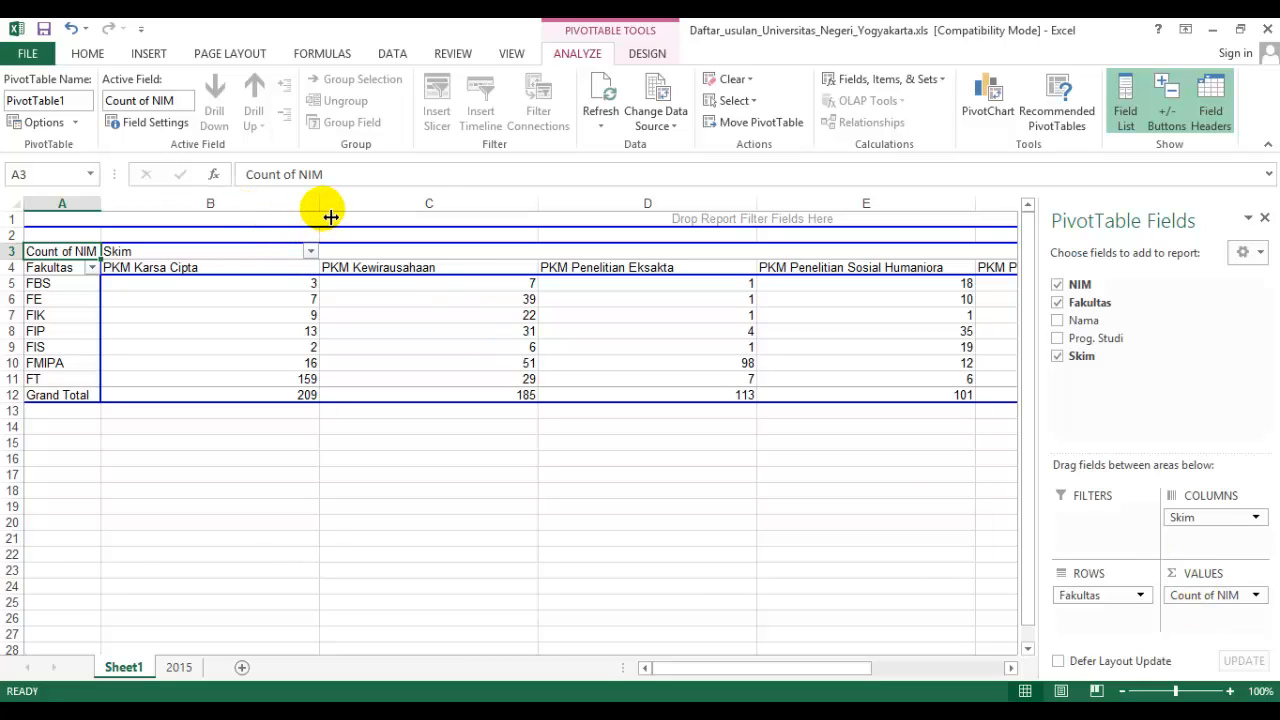
Narrow the PivotTable's Skim columns, from PKM Karsa Cipta to PKM Pengabdian Kepada Masyarakat, to fit their headings.
drag(320, 214, 220, 214)
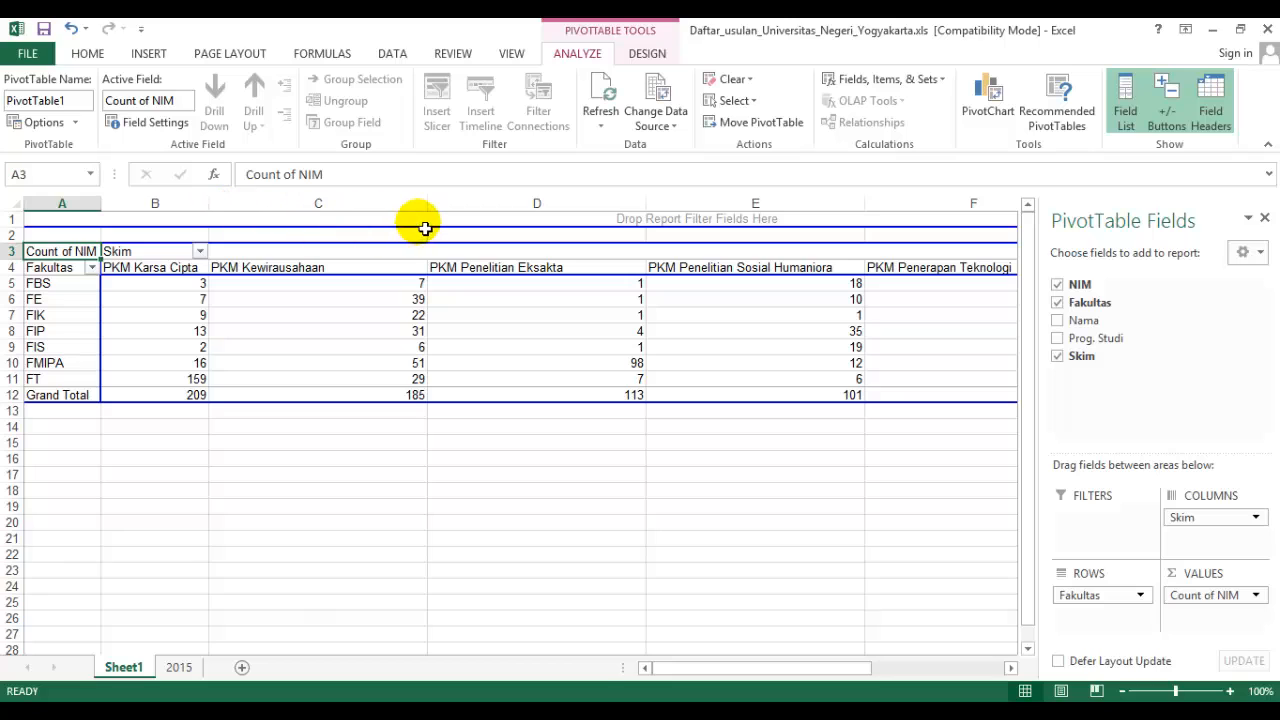
drag(427, 217, 337, 220)
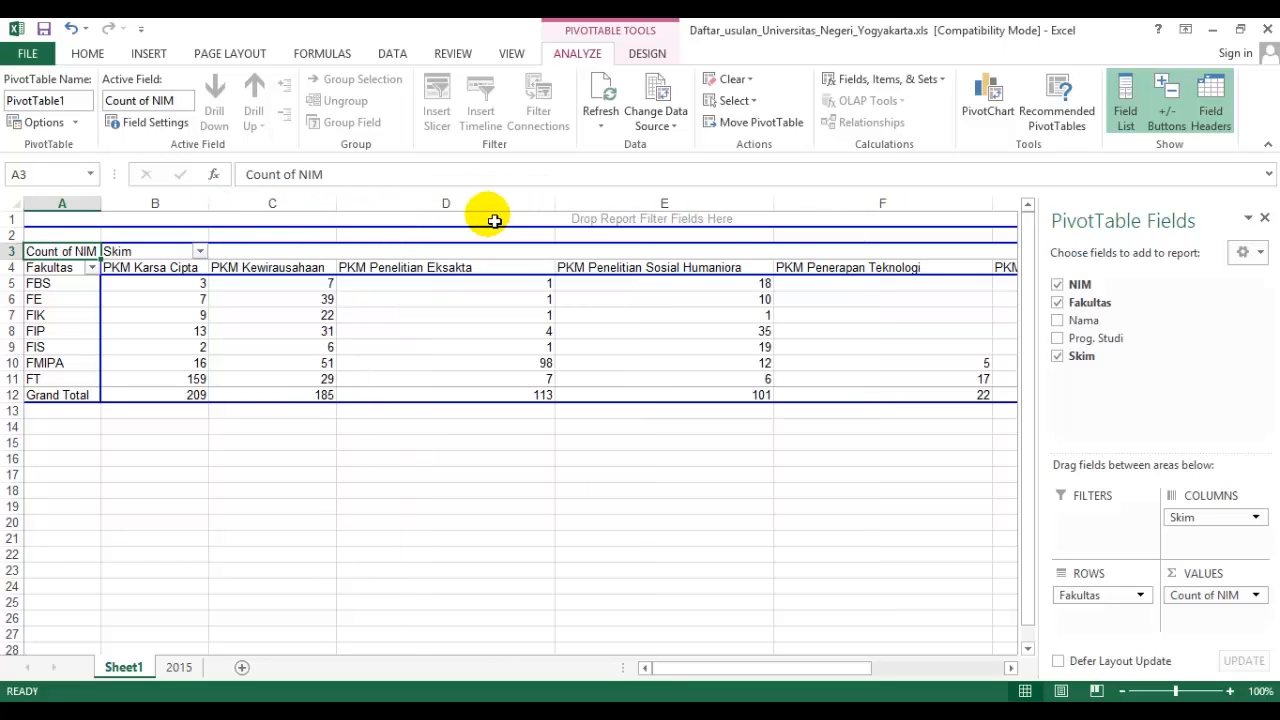
drag(560, 212, 484, 210)
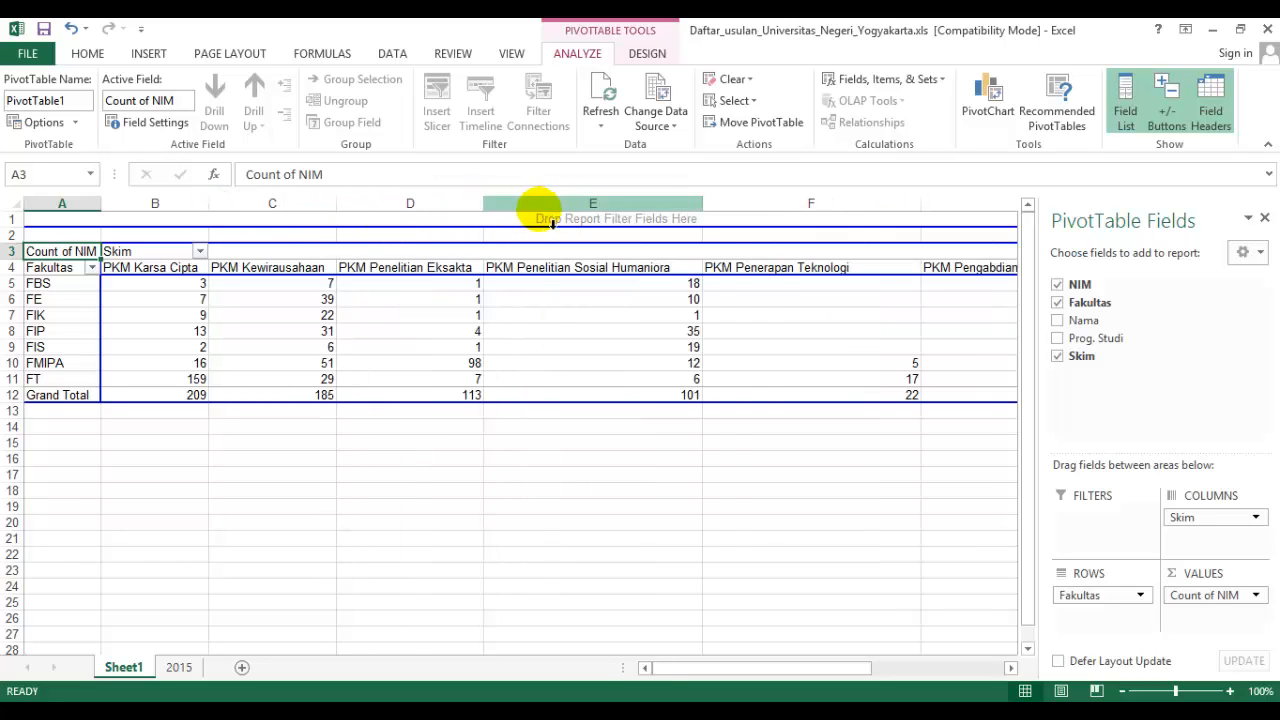
mouse_move(692, 219)
mouse_down()
mouse_move(706, 209)
mouse_move(681, 211)
mouse_up()
drag(900, 210, 830, 218)
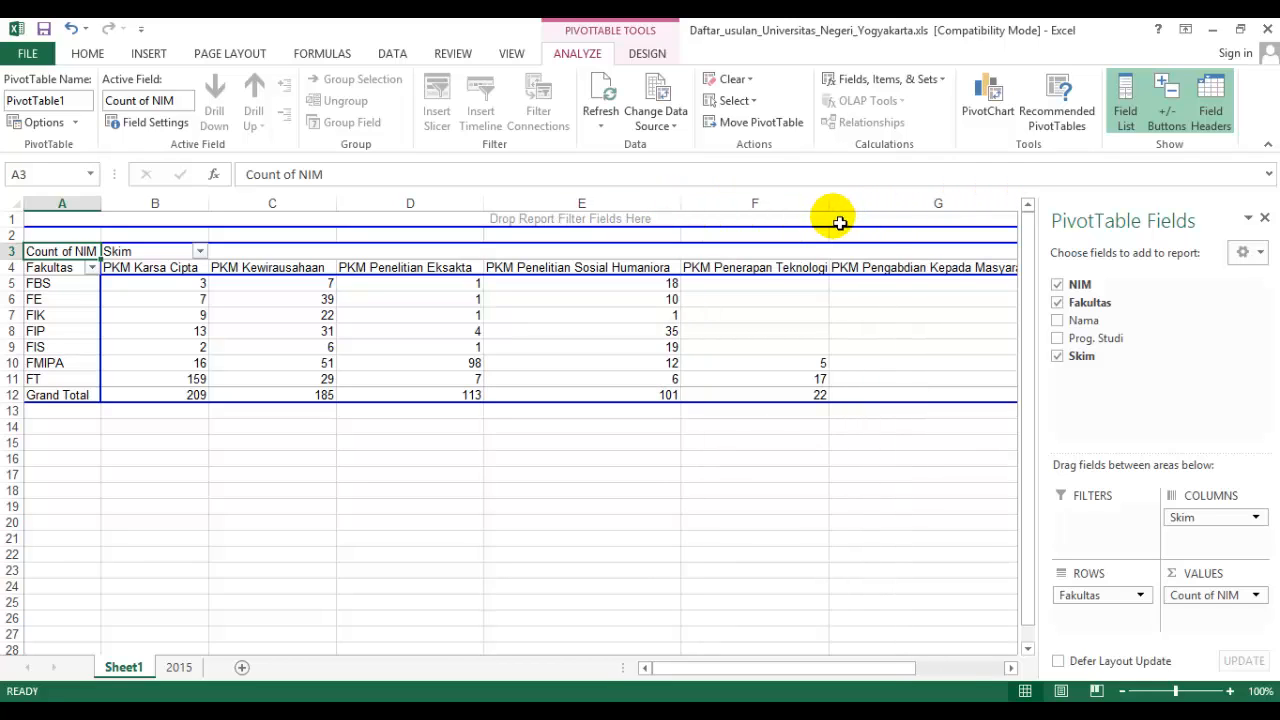
click(1010, 668)
click(1010, 668)
drag(863, 200, 866, 208)
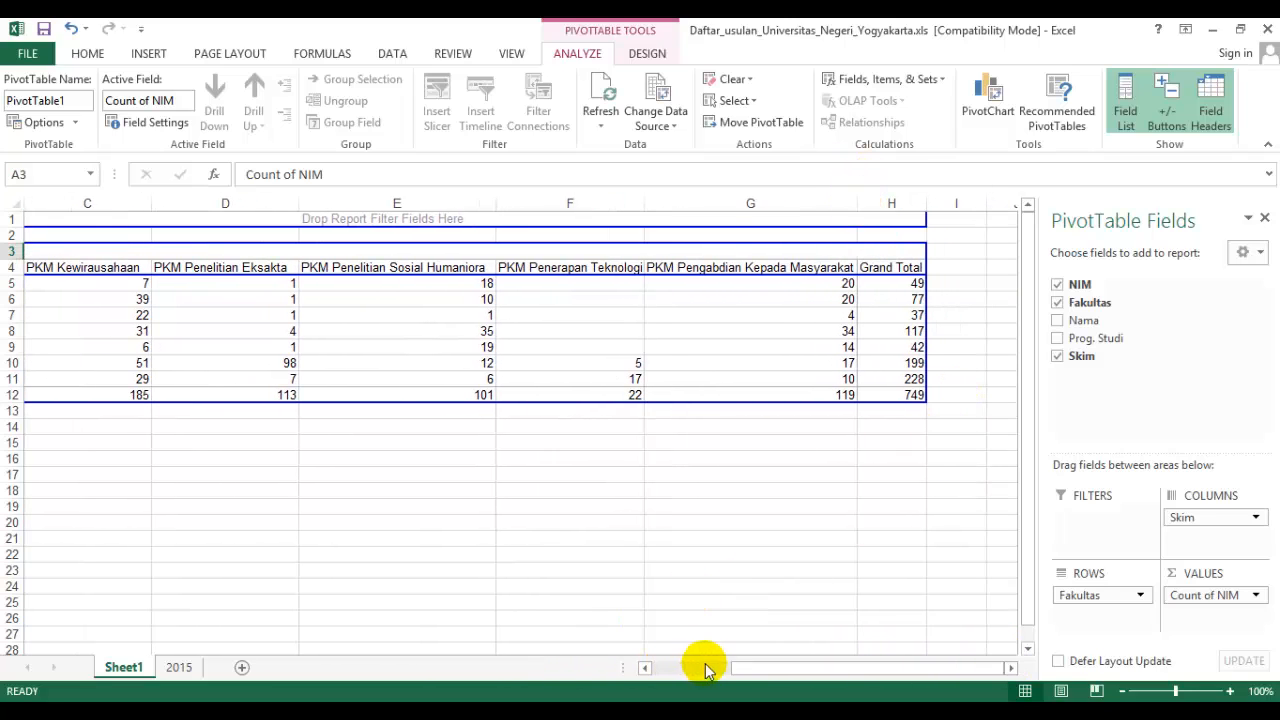
drag(748, 668, 640, 666)
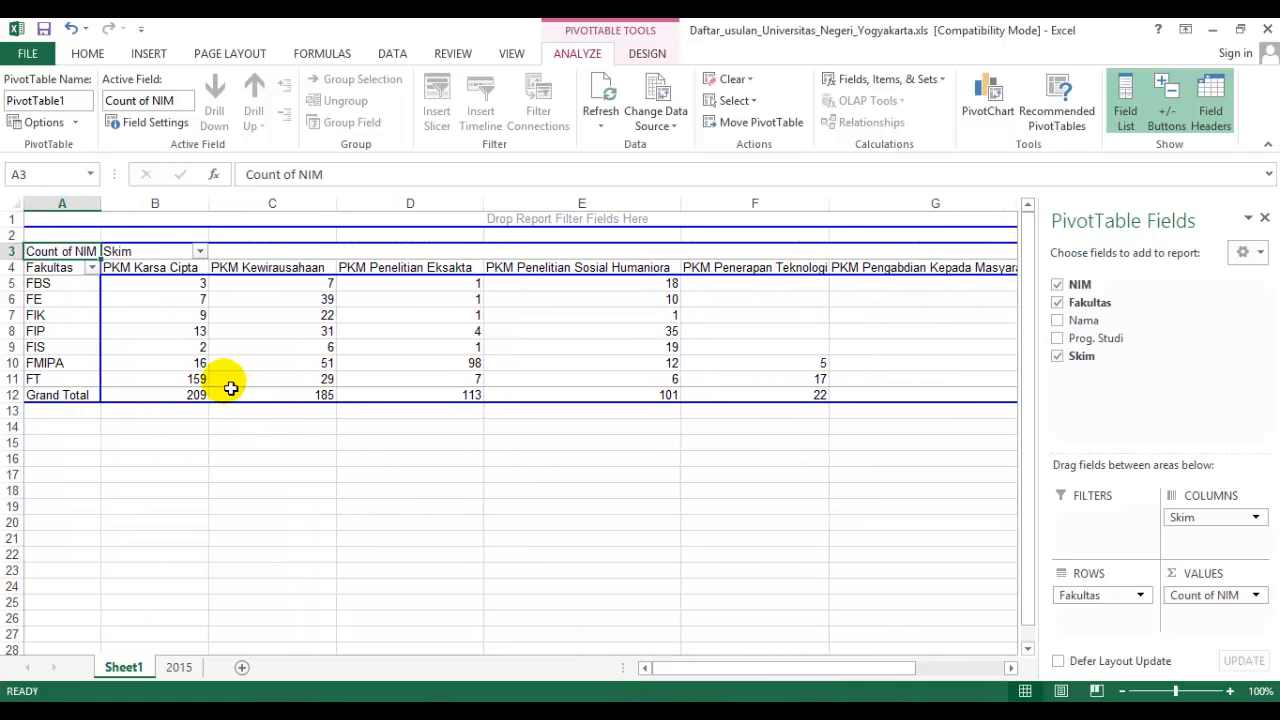
Check the value field settings of Count of NIM, keeping Count as the summary calculation.
mouse_move(230, 388)
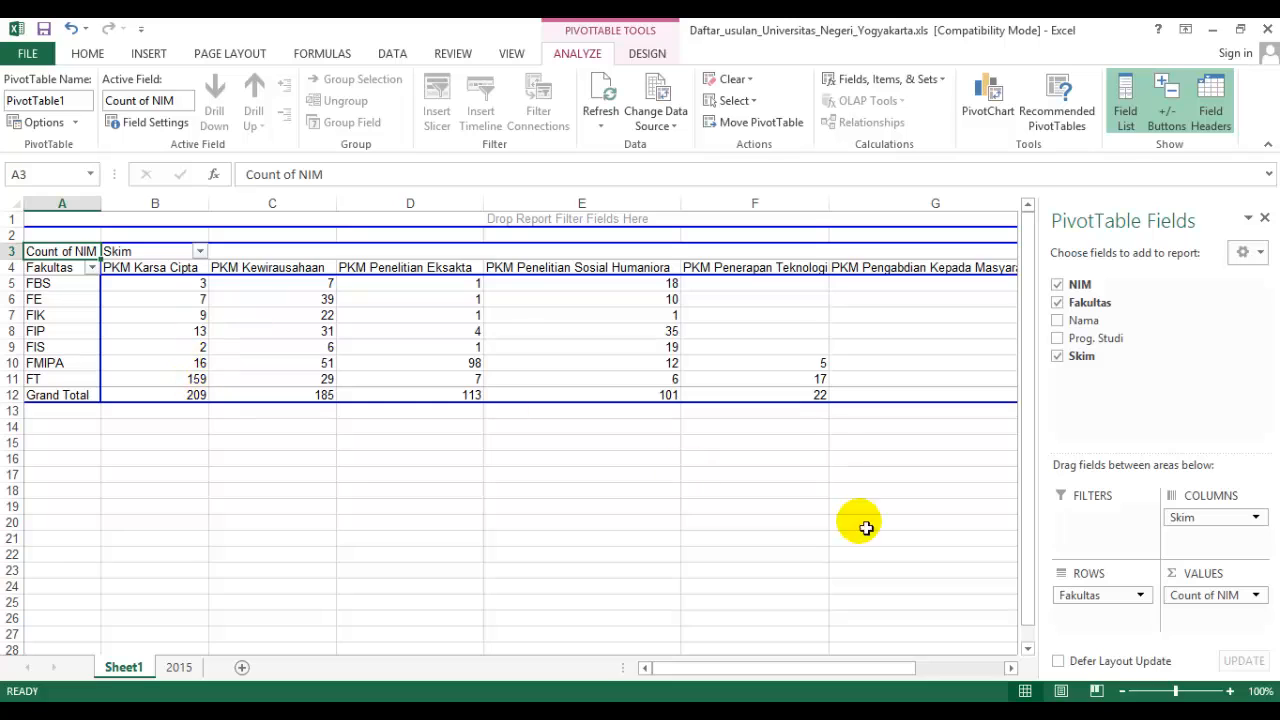
click(1255, 596)
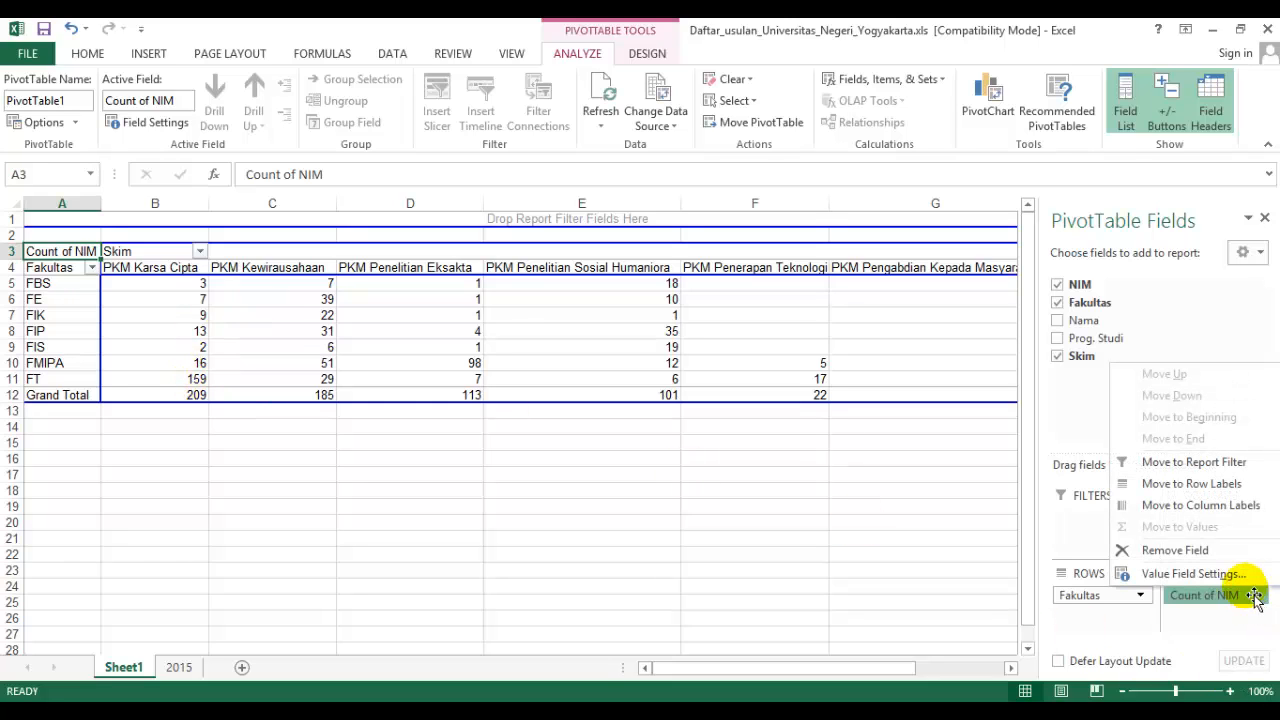
click(1240, 576)
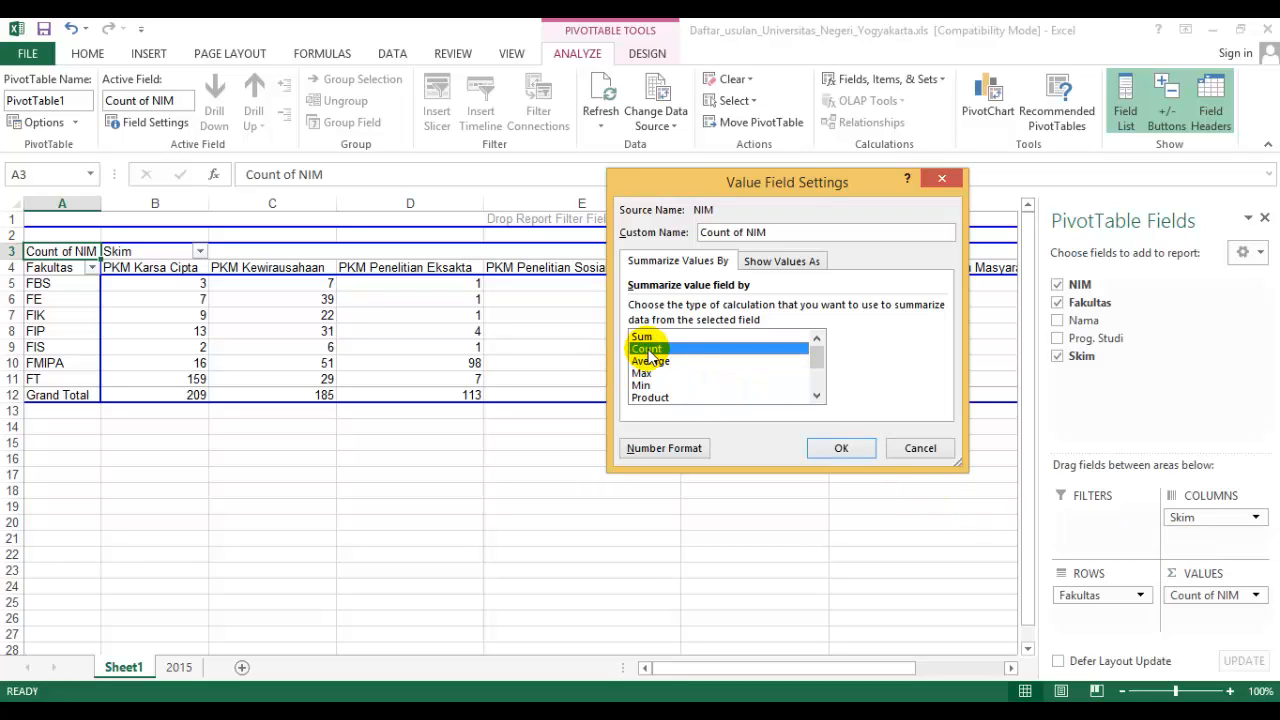
click(841, 449)
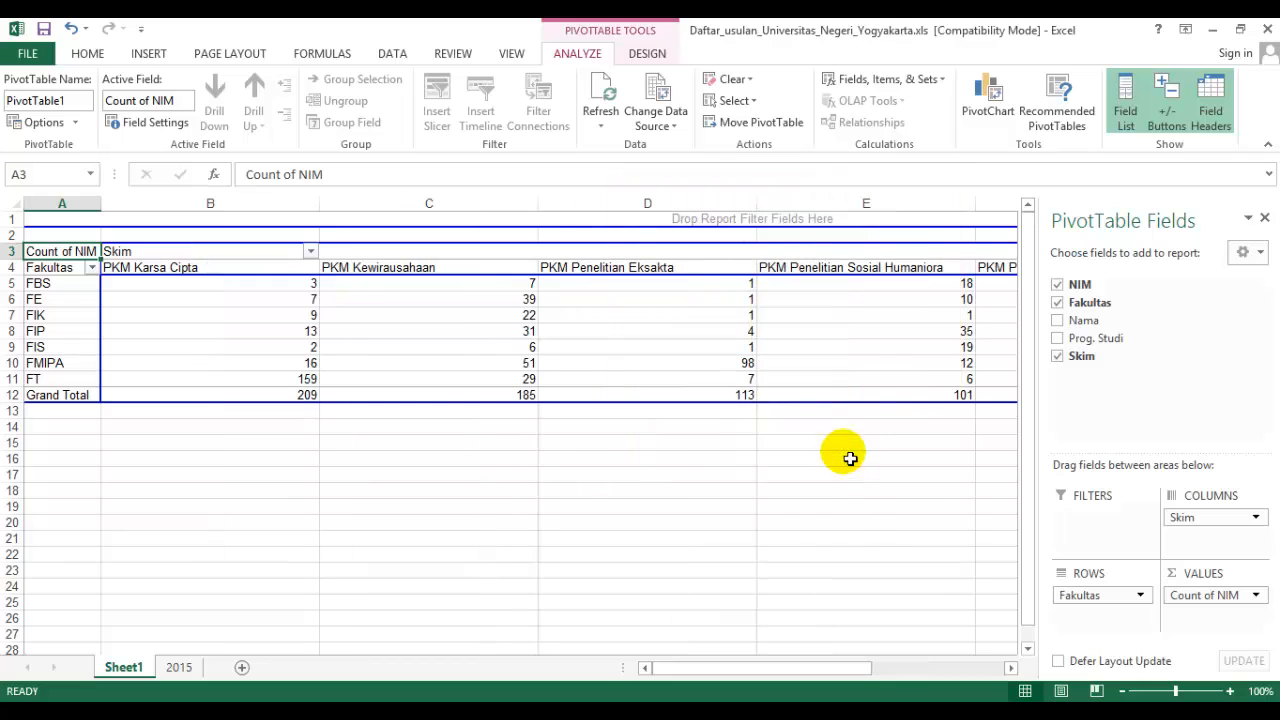
Examine the proposal counts of FBS and FE by Skim, from PKM Karsa Cipta across to the Grand Total column.
click(68, 288)
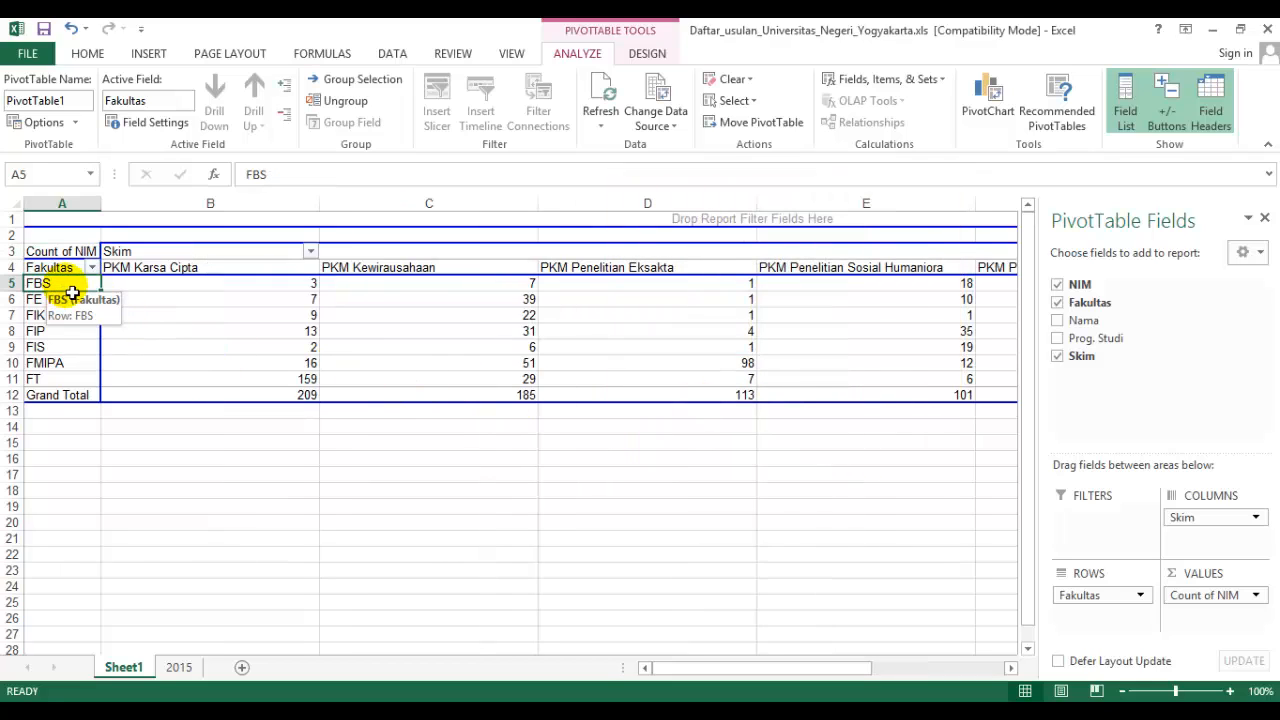
click(170, 270)
click(262, 286)
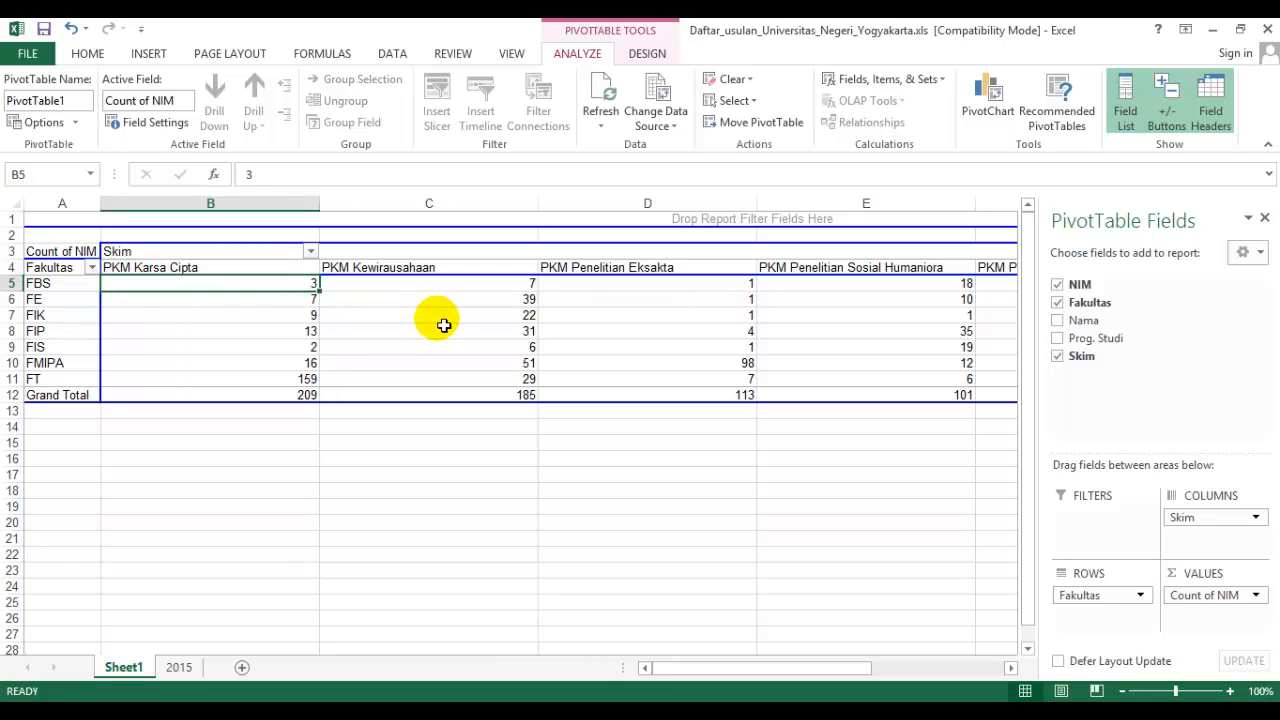
key(Down)
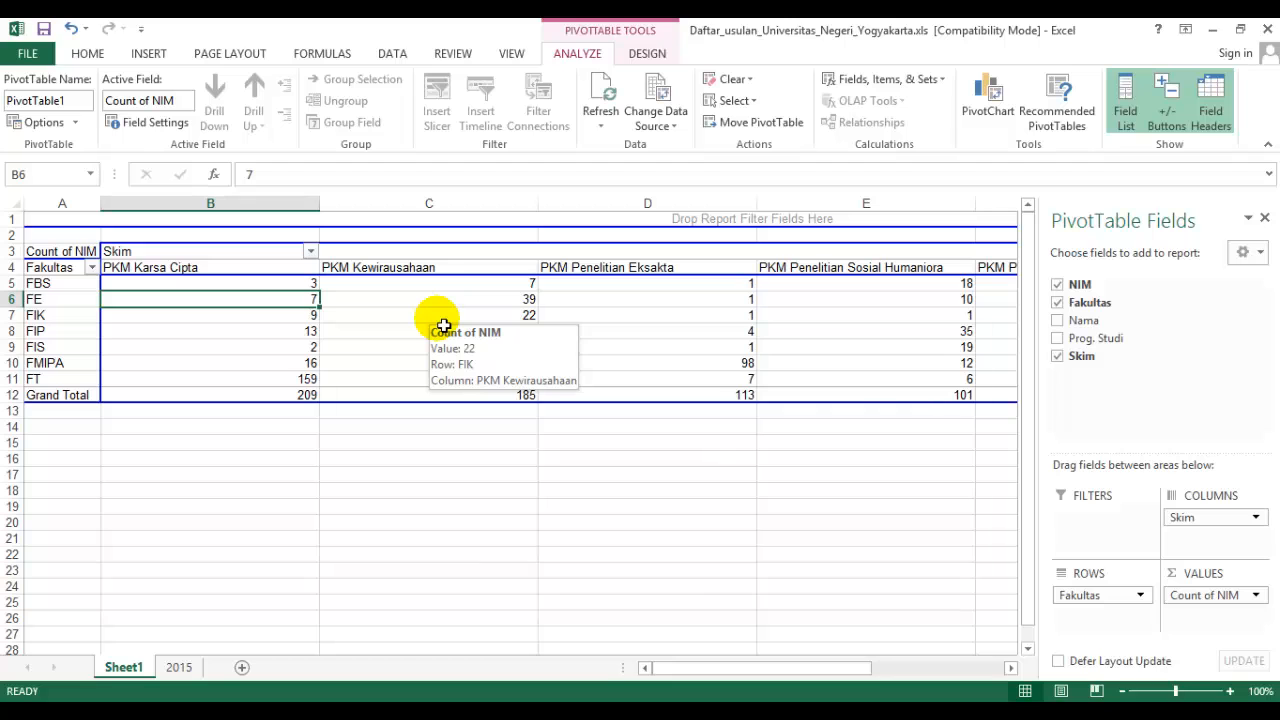
key(Right)
key(Right)
key(Right)
key(Right)
key(Right)
key(Right)
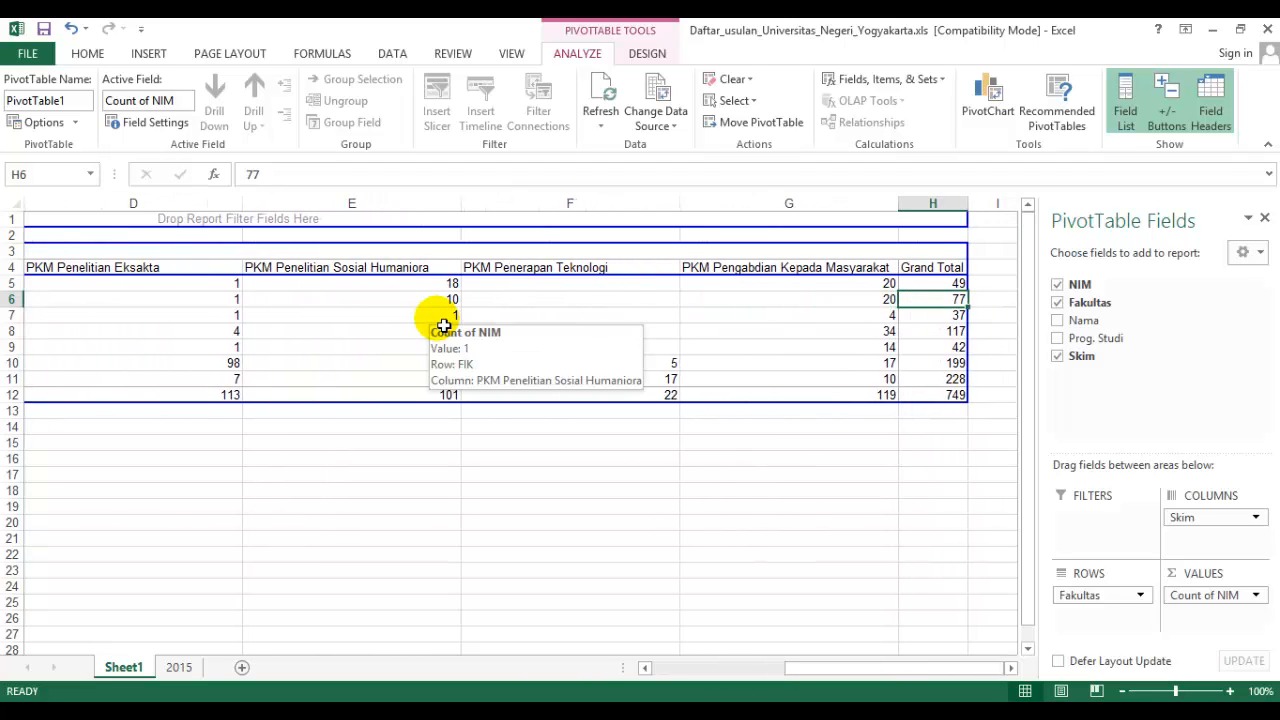
Review each faculty's total in the Grand Total column, from FBS down to the overall total in H12.
key(Up)
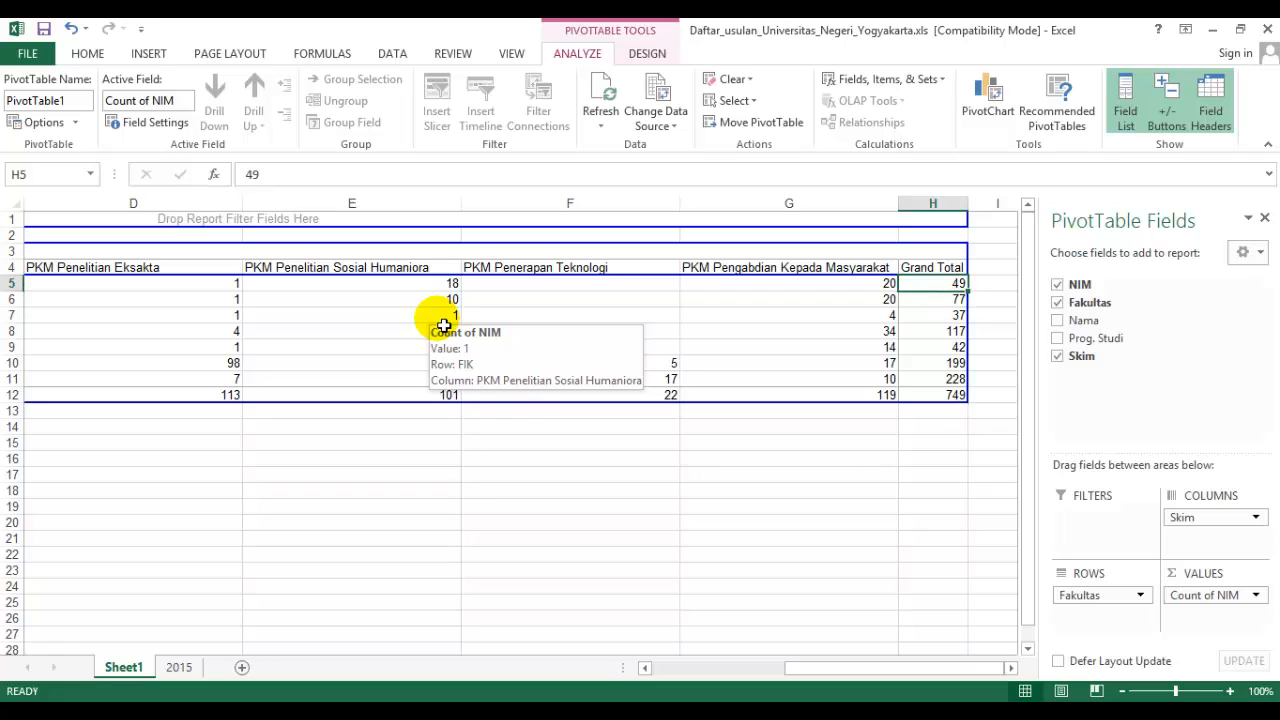
key(Down)
key(Down)
key(Down)
key(Down)
key(Down)
key(Down)
key(Down)
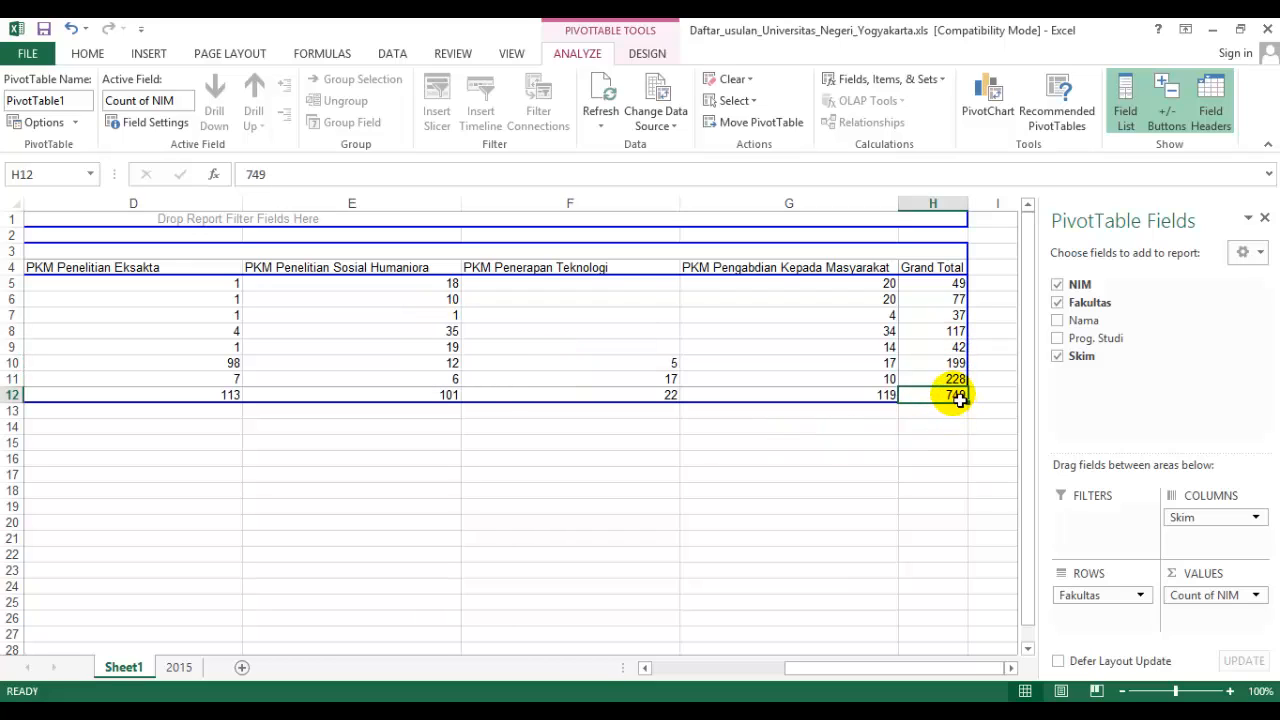
mouse_move(956, 403)
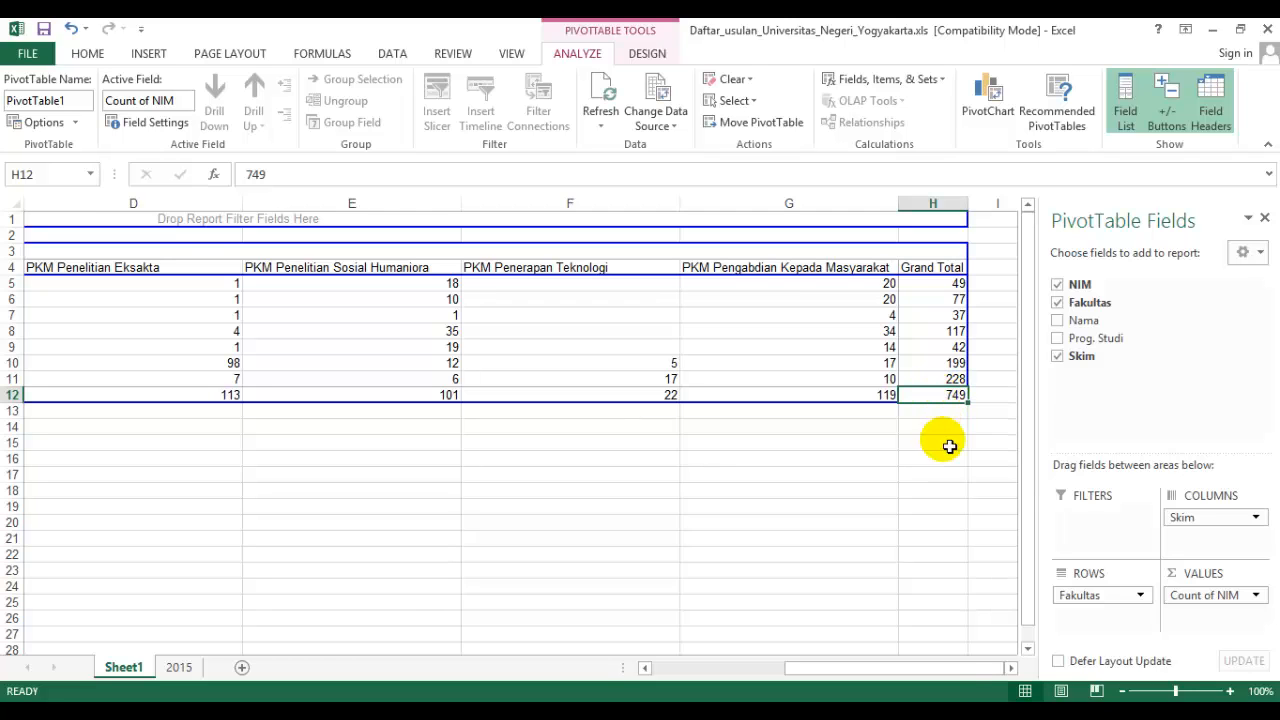
drag(957, 671, 789, 666)
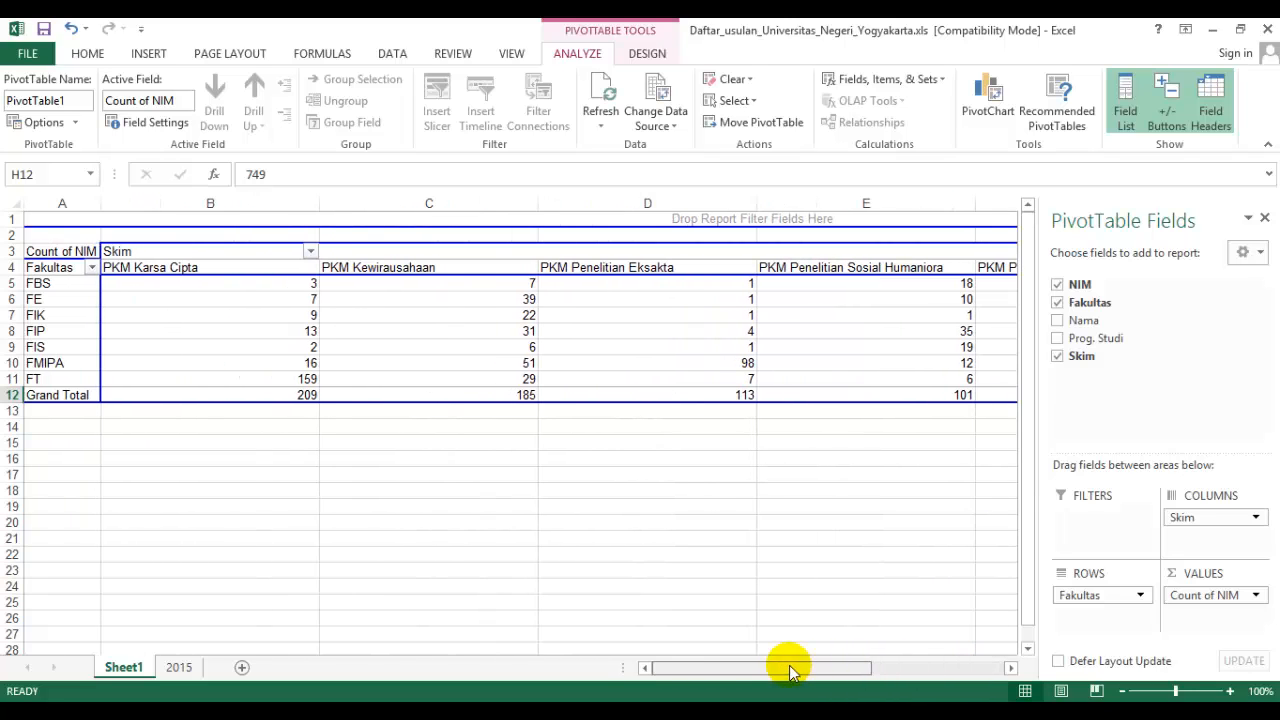